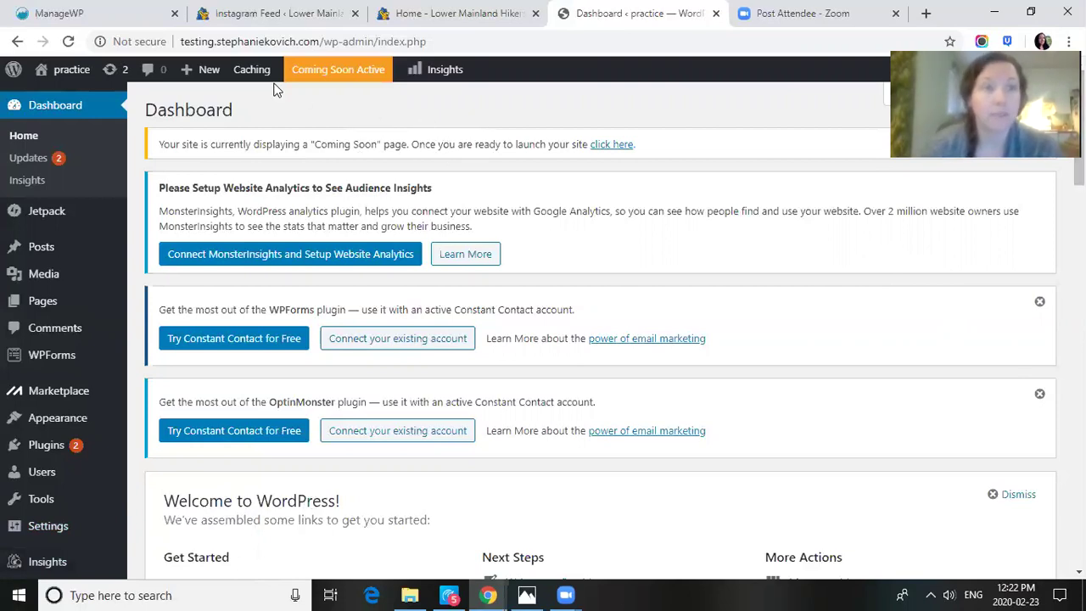
# Open the practice site's front end in a separate browser tab, view it, and return to the admin dashboard
pyautogui.moveTo(37, 76)
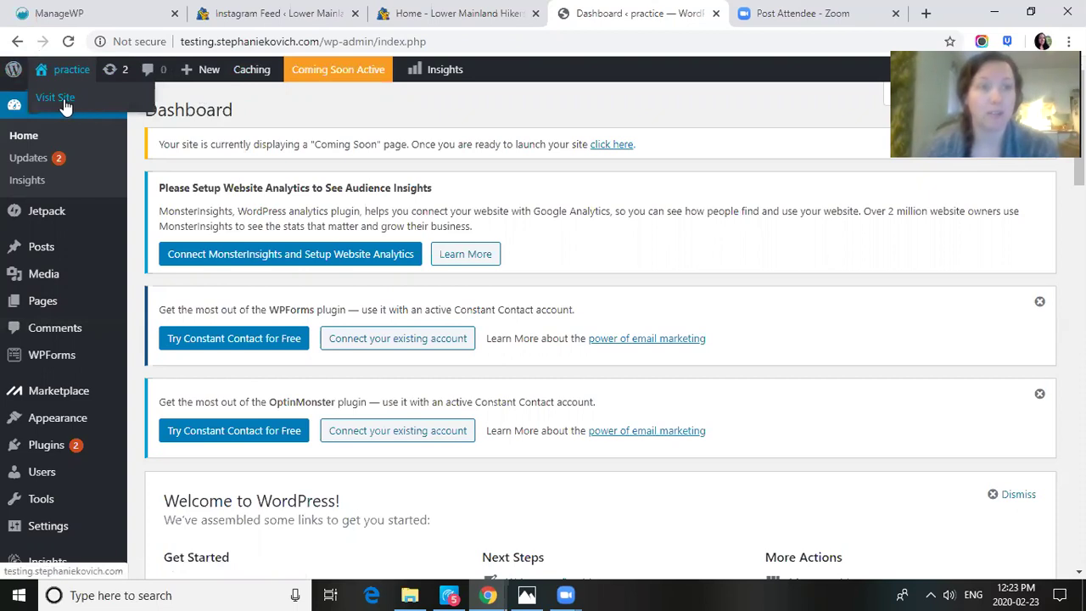
pyautogui.rightClick(64, 105)
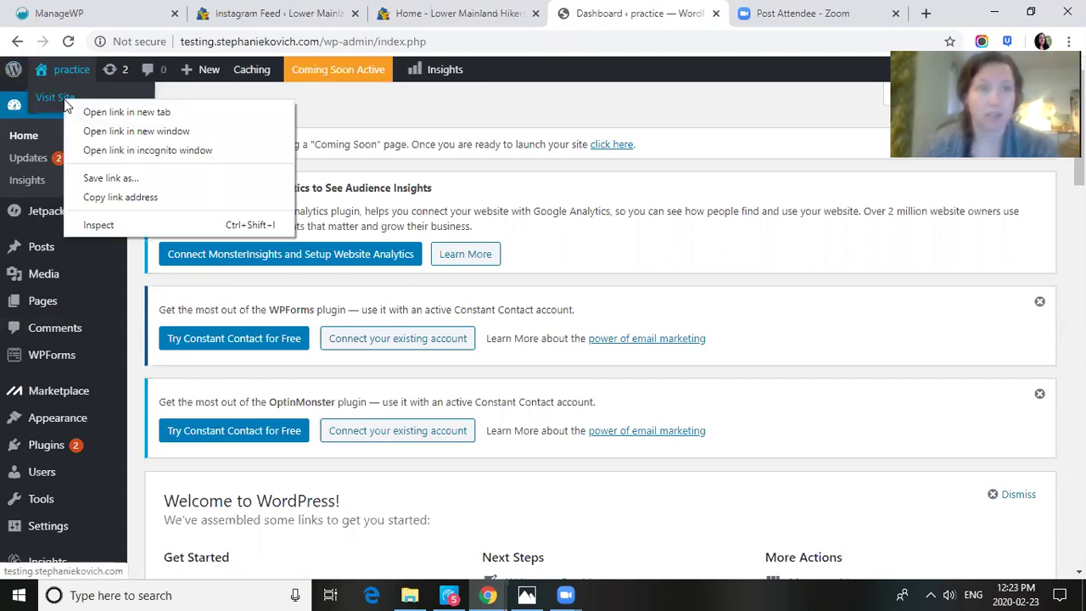
pyautogui.click(115, 113)
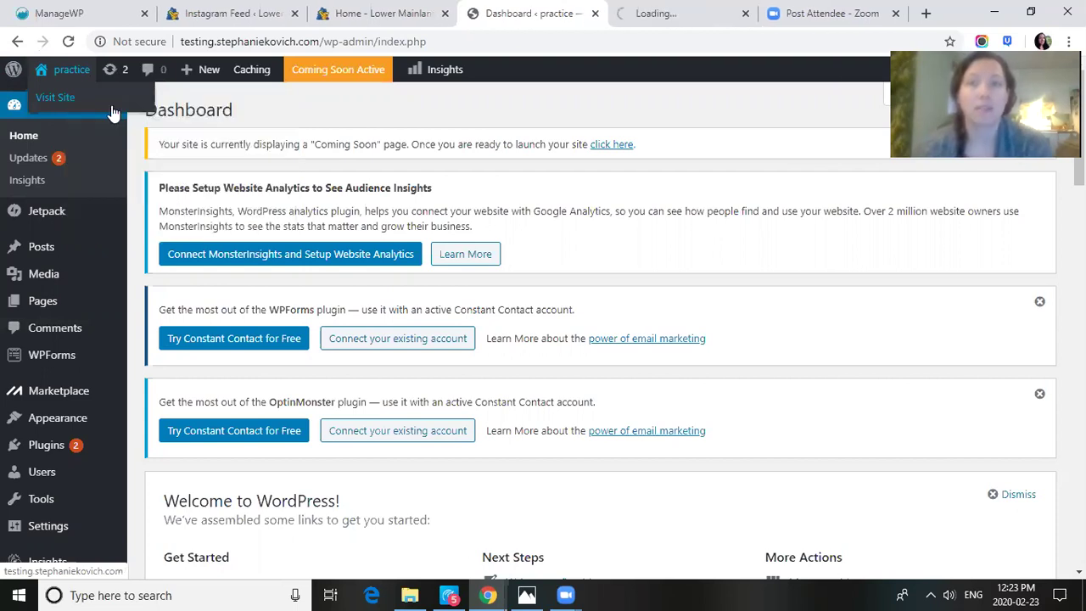
pyautogui.click(703, 34)
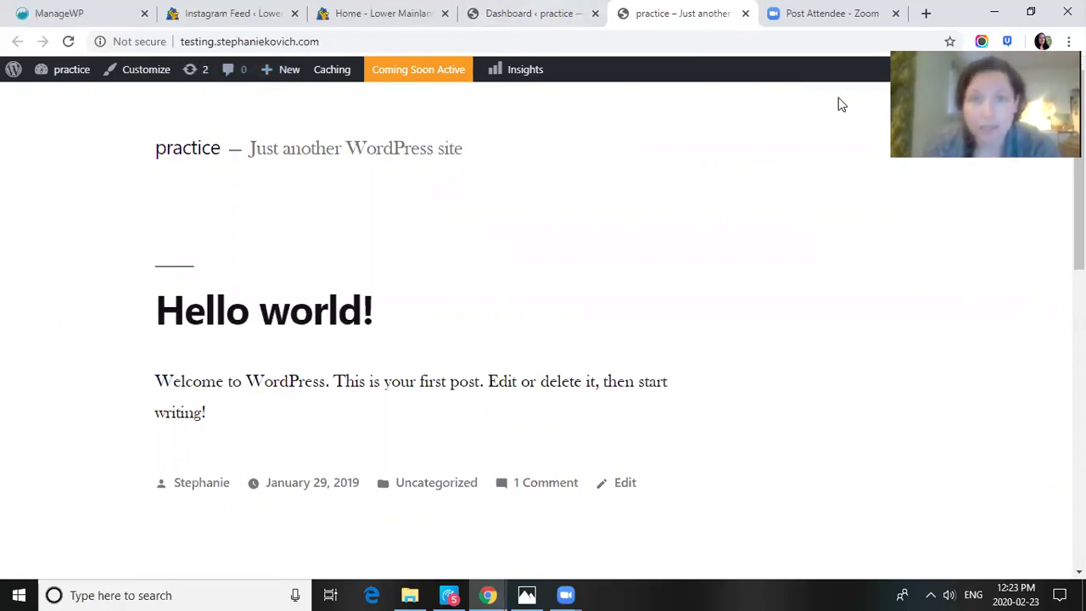
pyautogui.hotkey('ctrl', 'shift', 'Tab')
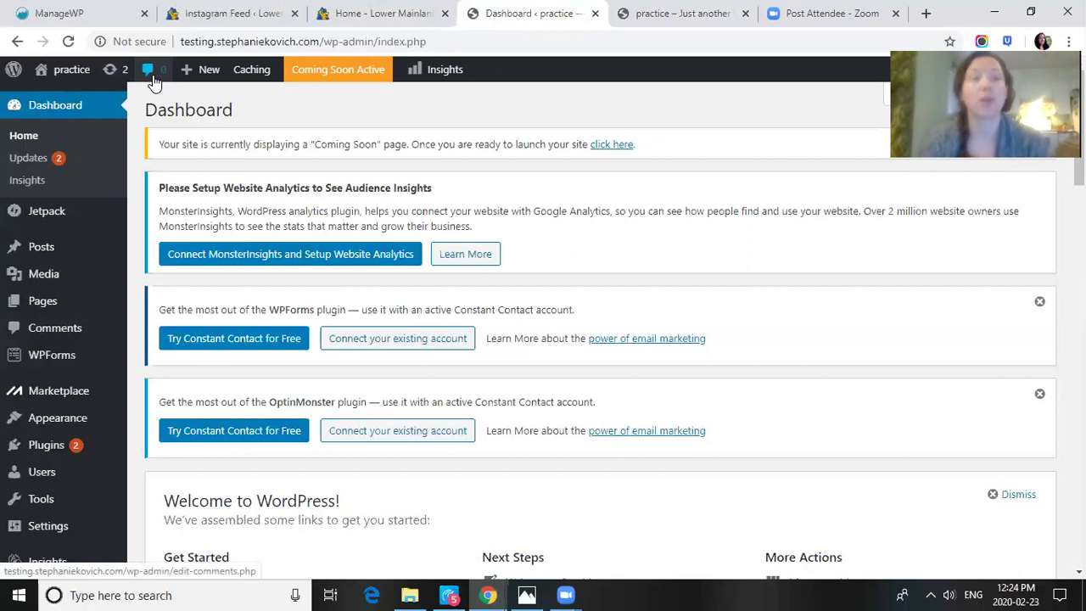
# Examine the dashboard's new-content options, plugin notices, Welcome to WordPress links and Jetpack introduction
pyautogui.moveTo(195, 78)
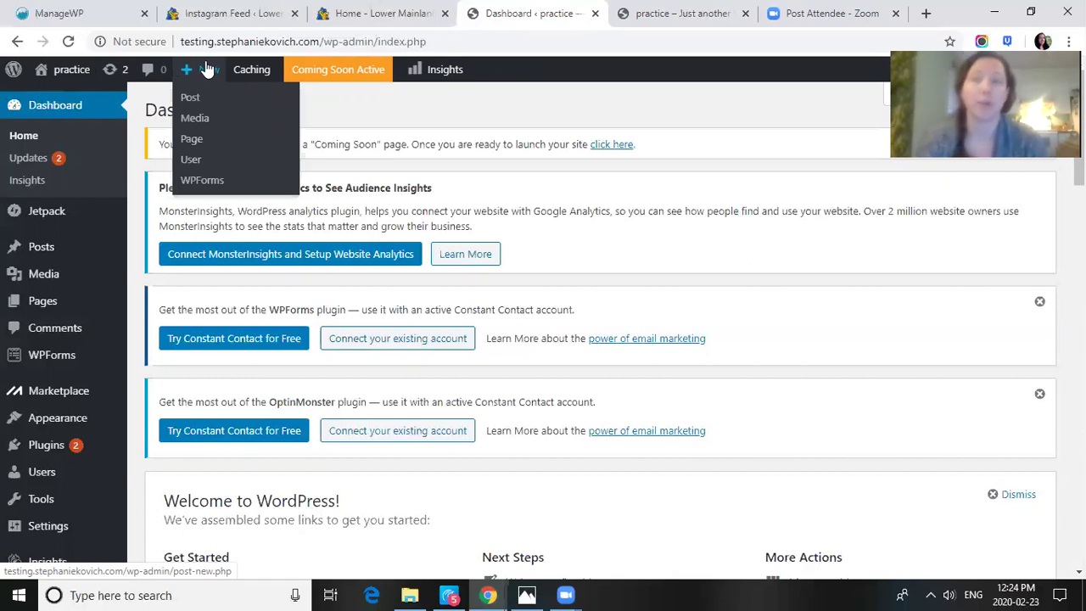
pyautogui.moveTo(260, 78)
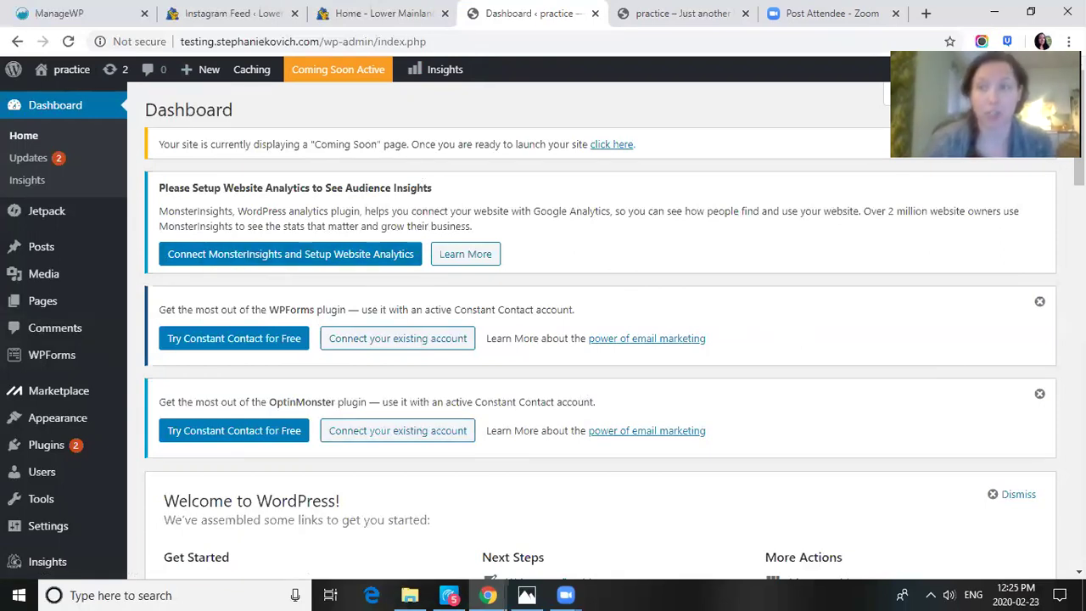
pyautogui.scroll(-1, 594, 331)
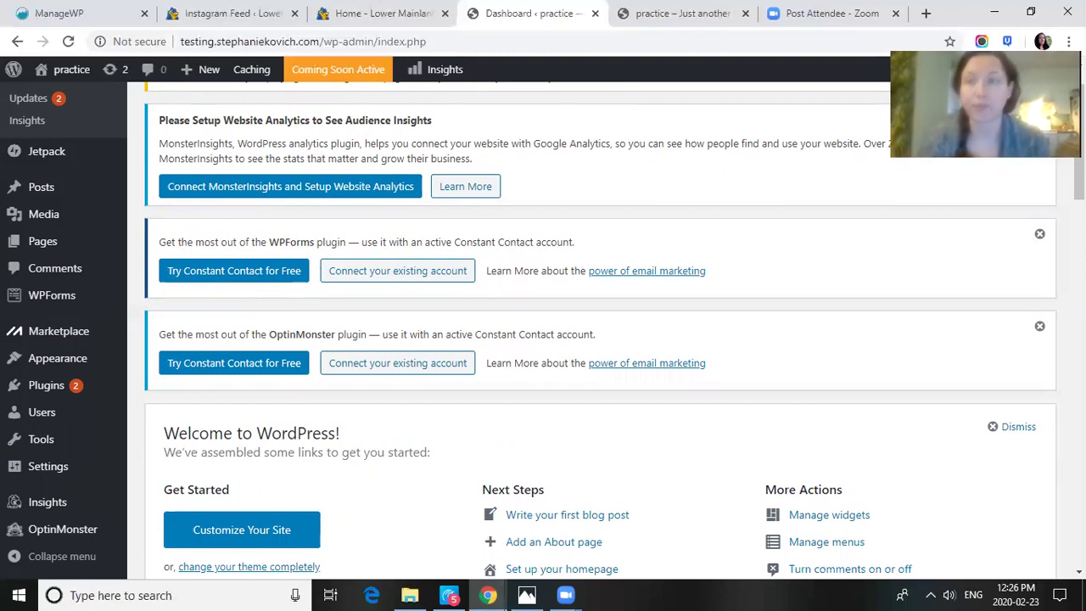
pyautogui.scroll(-1, 600, 329)
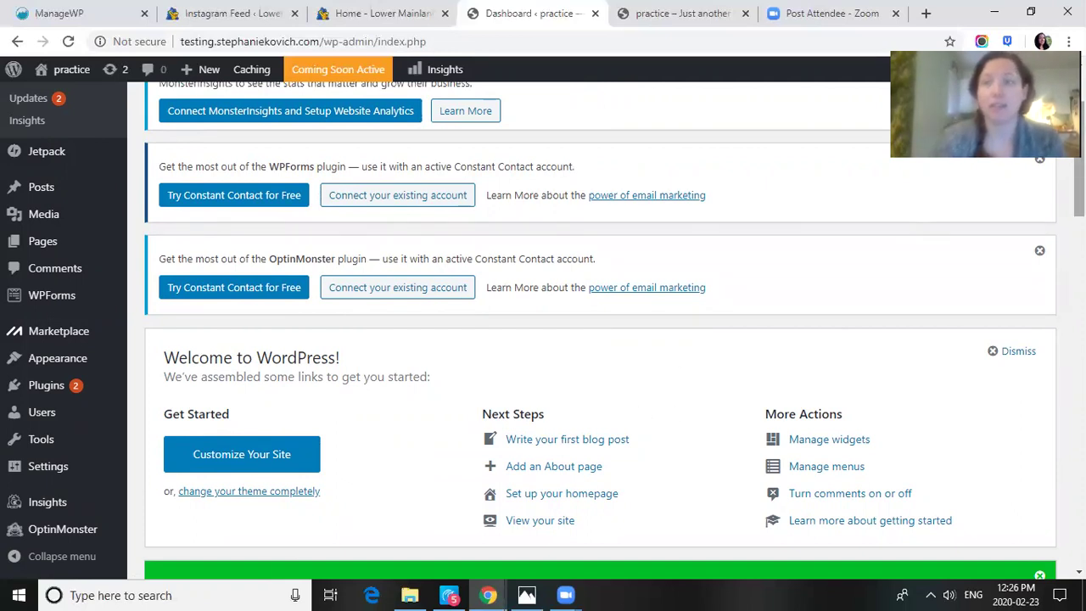
pyautogui.scroll(-2, 600, 331)
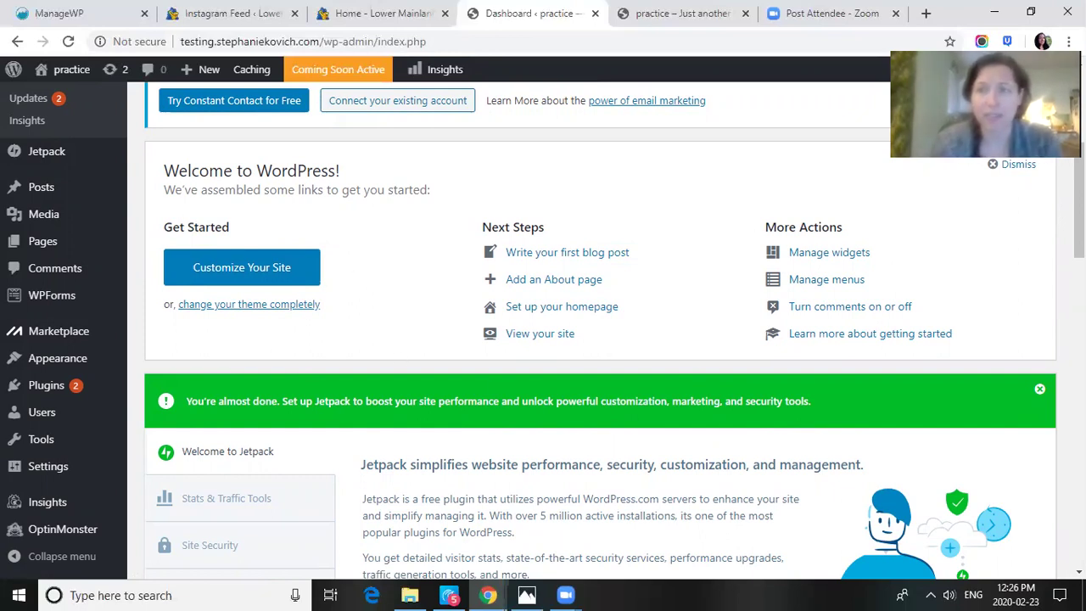
pyautogui.scroll(-2, 601, 331)
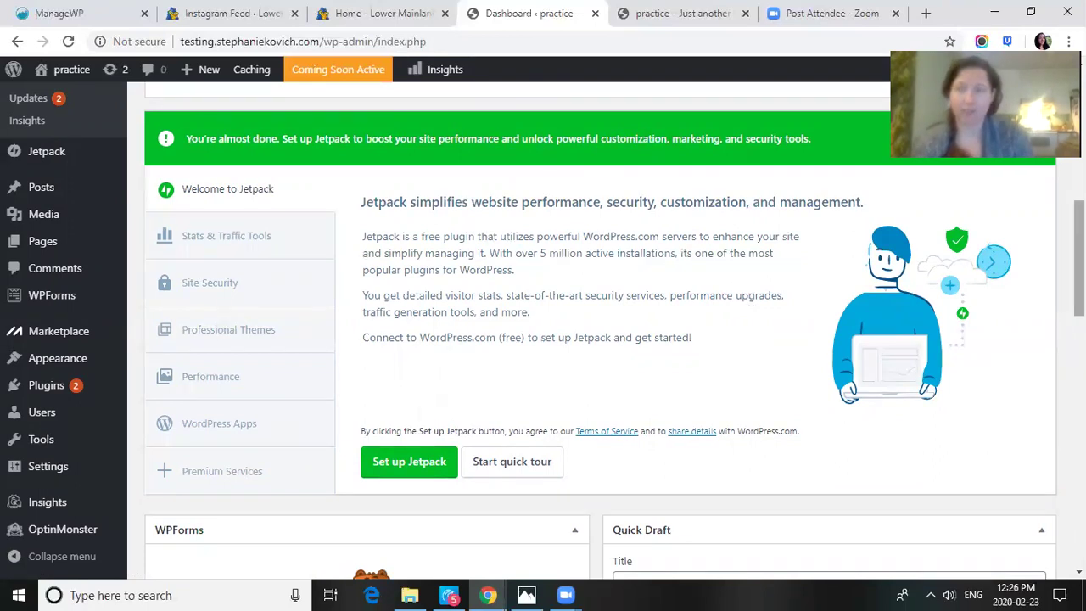
pyautogui.scroll(-3, 594, 339)
pyautogui.scroll(6, 594, 339)
pyautogui.scroll(1, 593, 340)
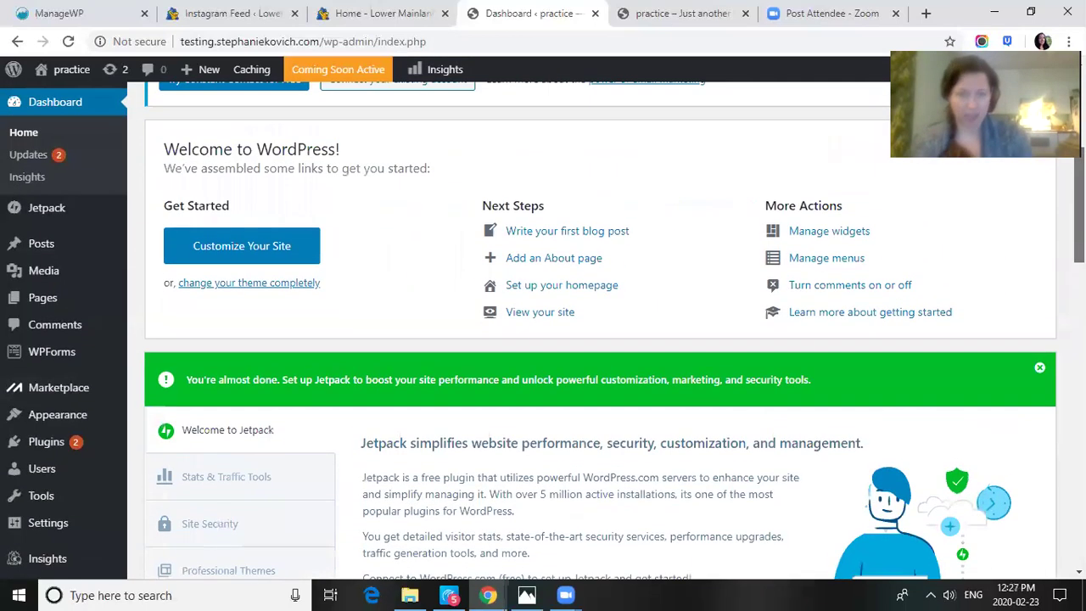
pyautogui.scroll(-1, 594, 339)
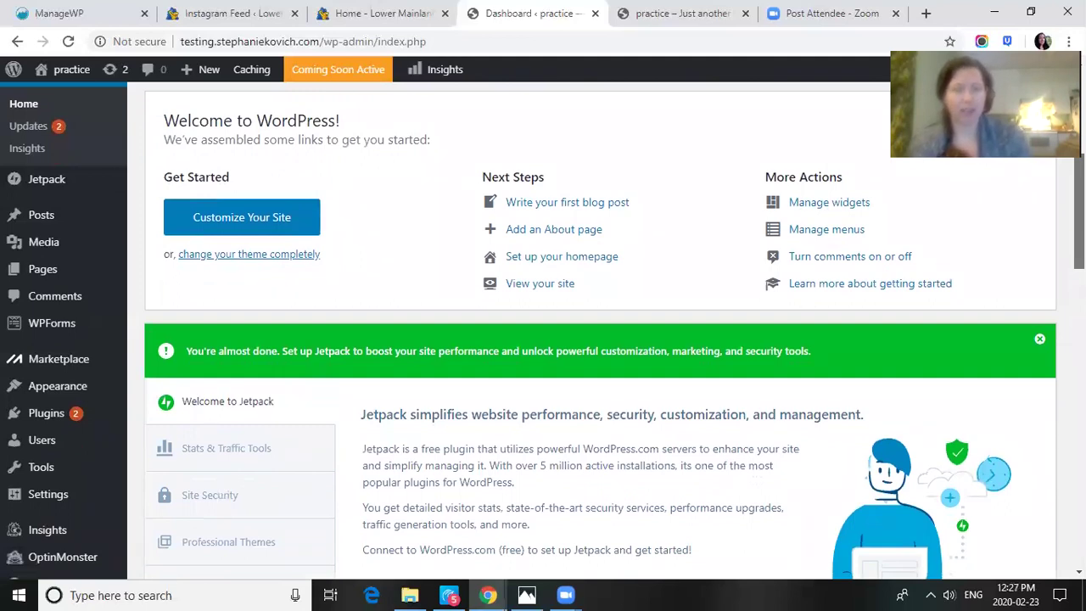
pyautogui.scroll(-3, 594, 331)
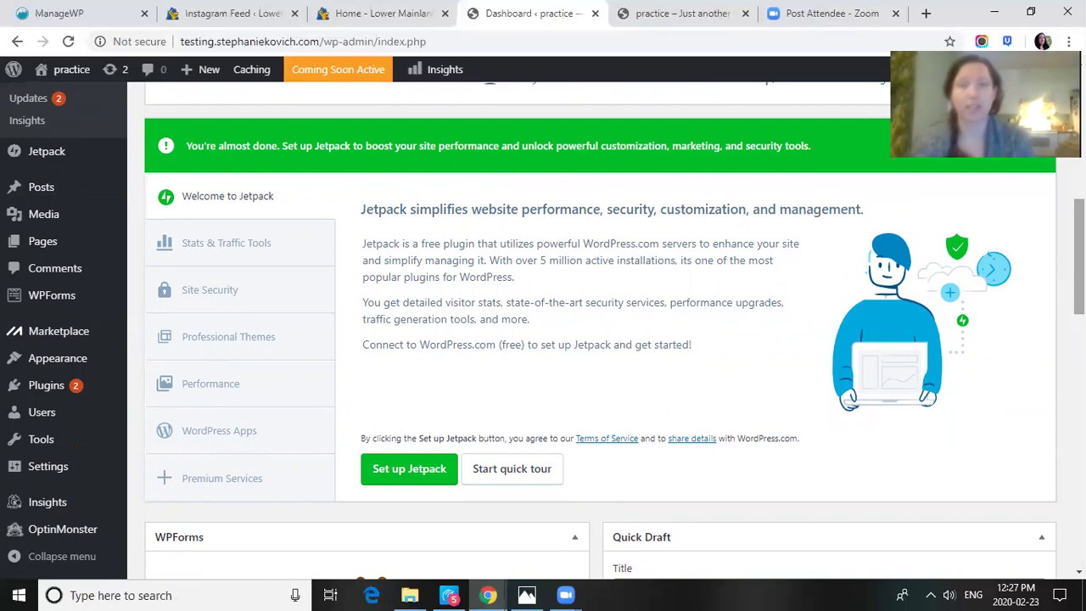
pyautogui.scroll(-1, 1079, 271)
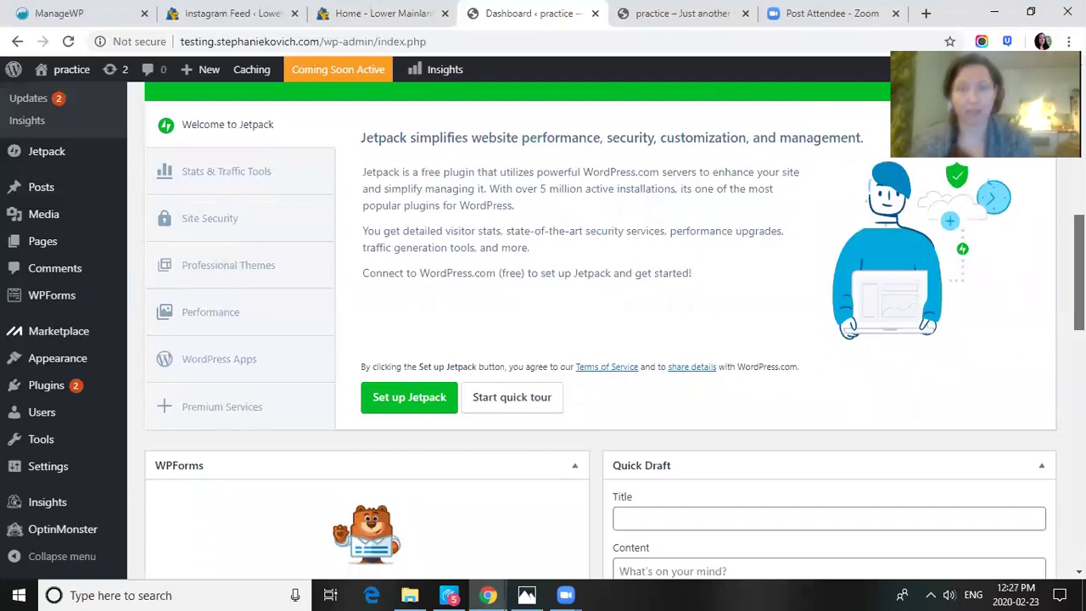
pyautogui.scroll(1, 600, 331)
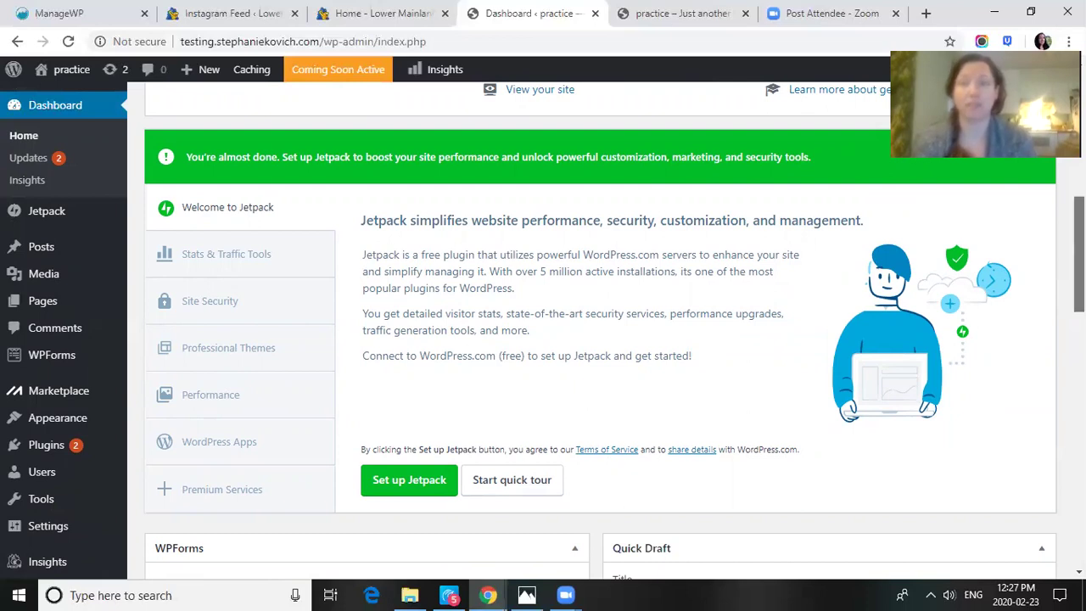
# Examine the dashboard's WPForms, Quick Draft, OptinMonster and WordPress Events and News boxes, and return to the page's beginning
pyautogui.scroll(-2, 619, 473)
pyautogui.scroll(-2, 543, 330)
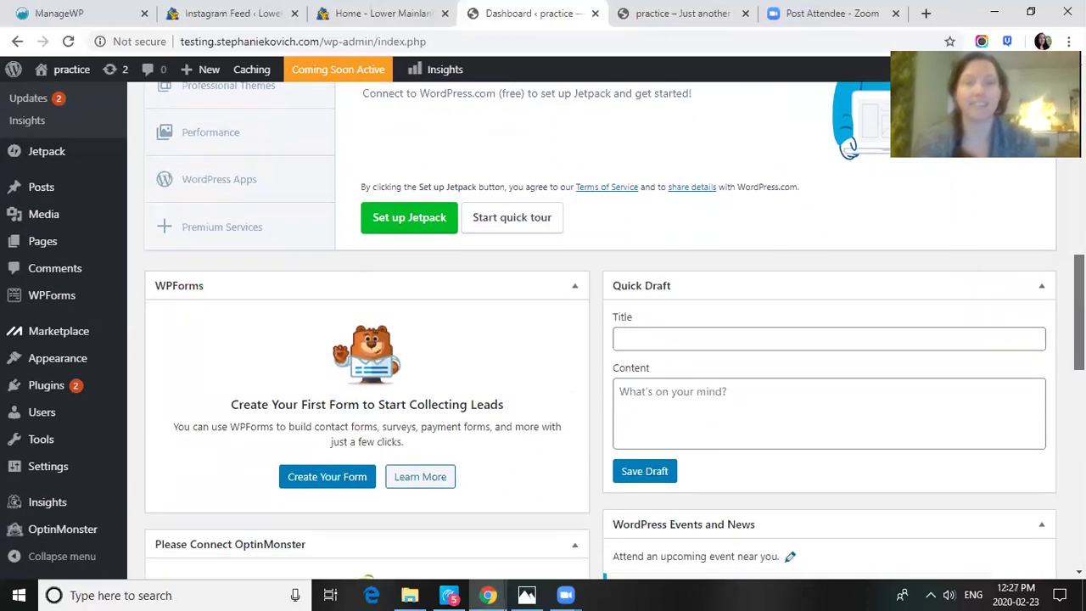
pyautogui.scroll(-2, 601, 330)
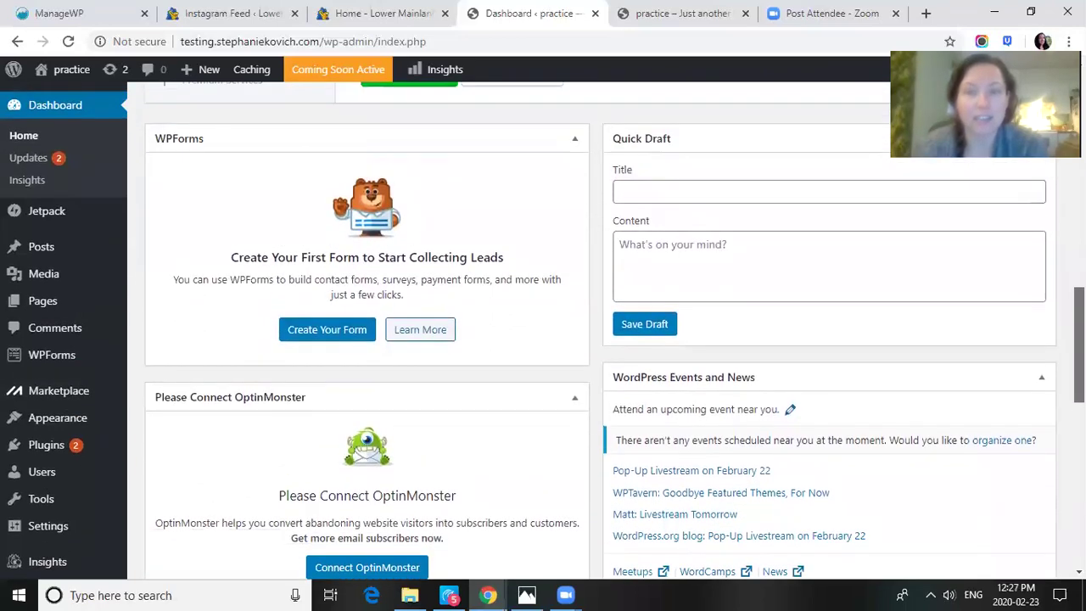
pyautogui.scroll(-5, 600, 330)
pyautogui.scroll(5, 624, 226)
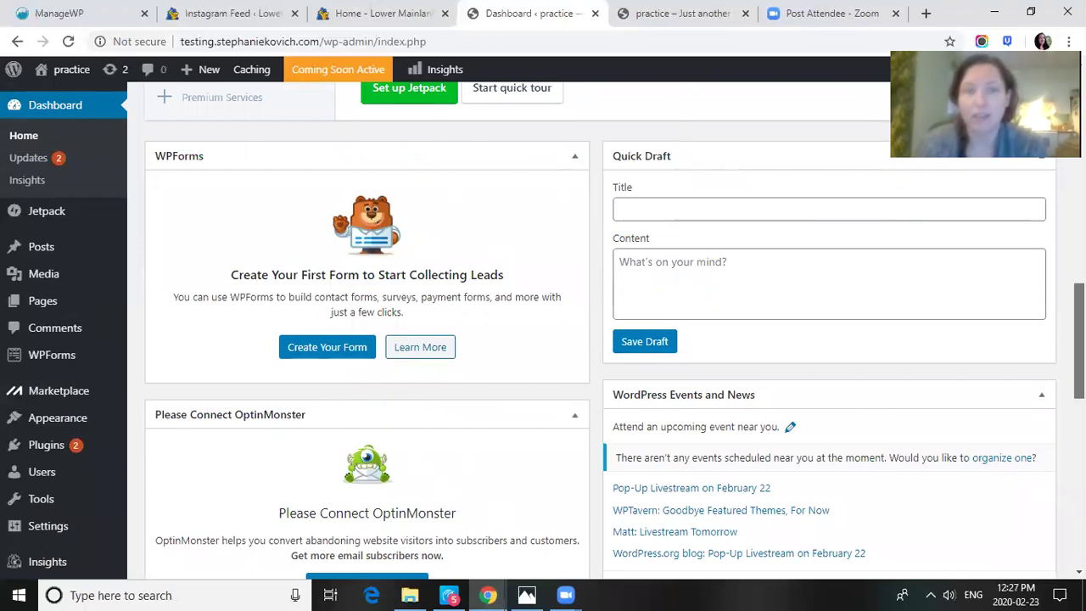
pyautogui.scroll(-7, 683, 395)
pyautogui.moveTo(1079, 463); pyautogui.dragTo(1075, 15)
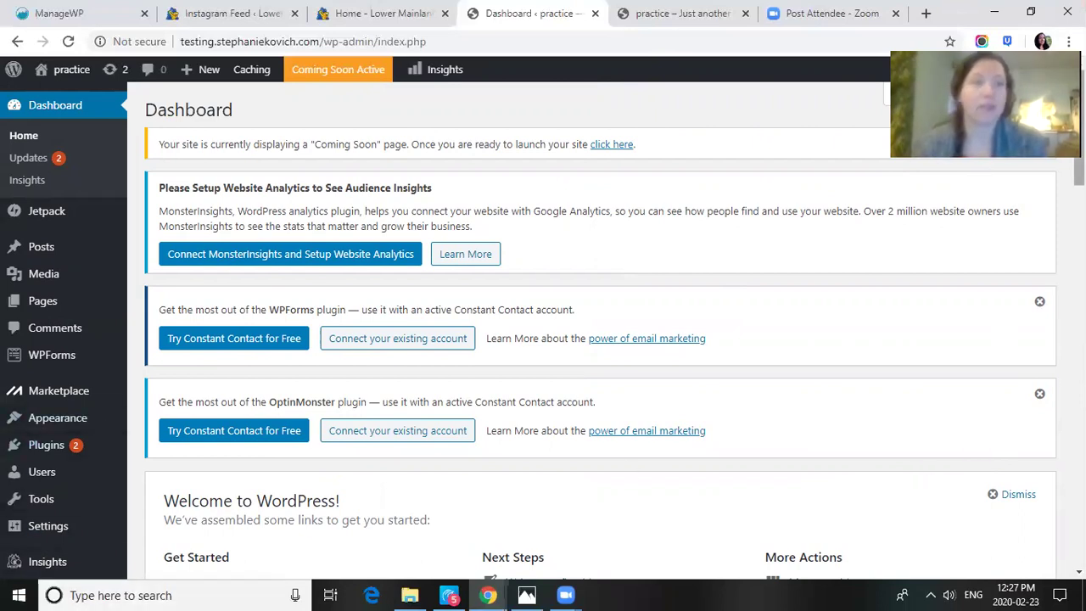
# Go to the list of all posts and open the "Hello world!" post in the editor
pyautogui.click(62, 146)
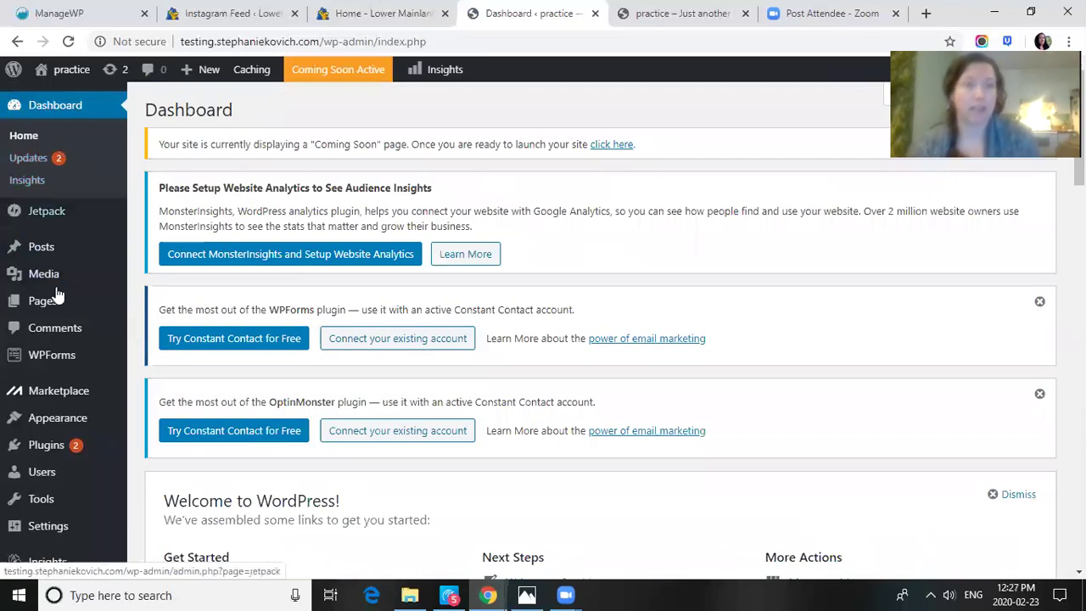
pyautogui.moveTo(36, 254)
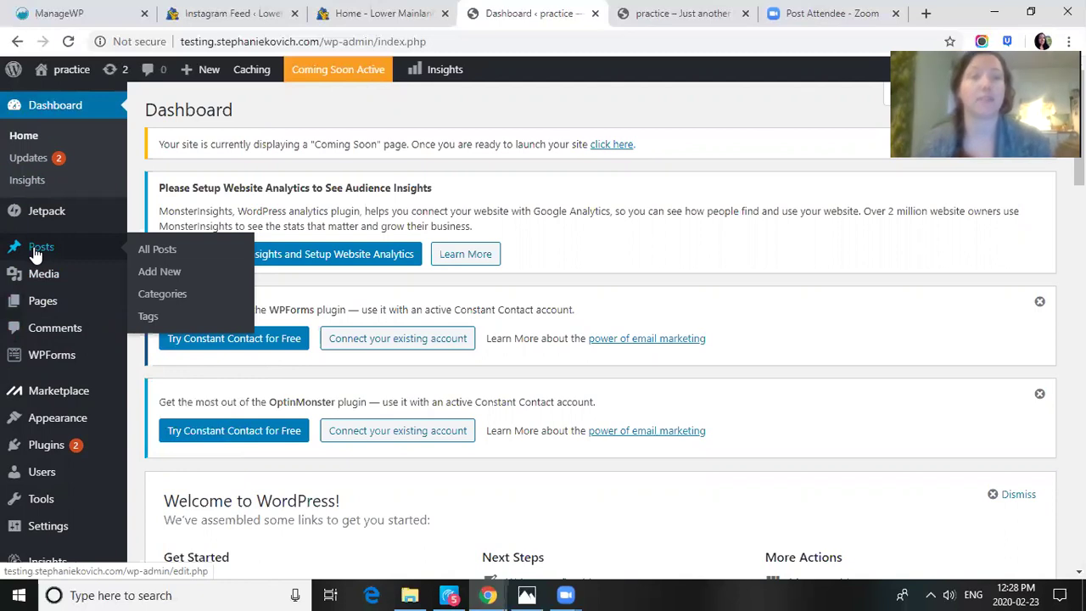
pyautogui.click(35, 255)
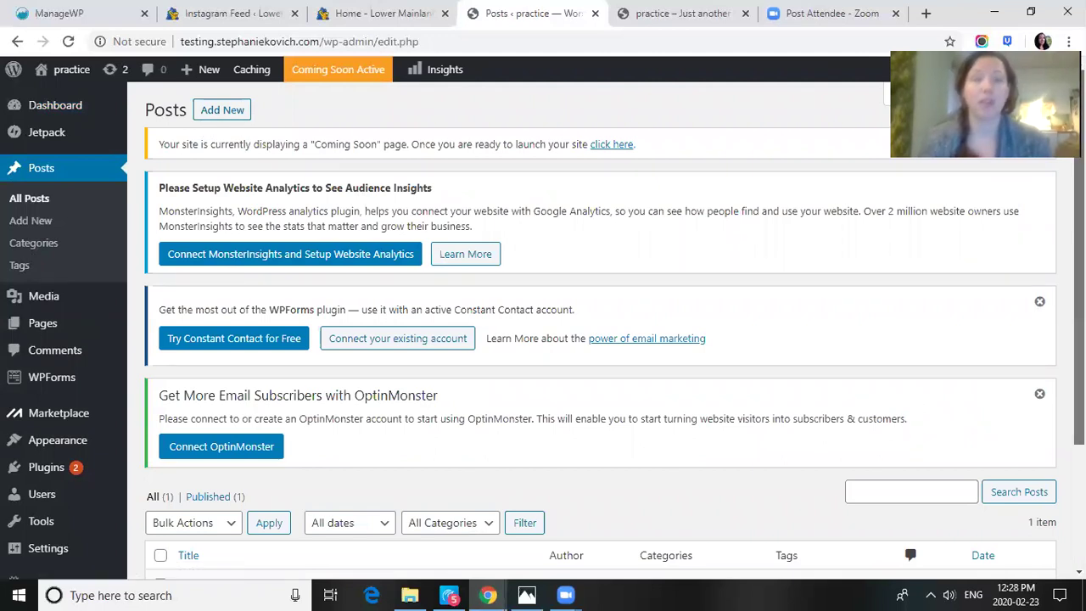
pyautogui.scroll(-2, 915, 405)
pyautogui.scroll(2, 600, 323)
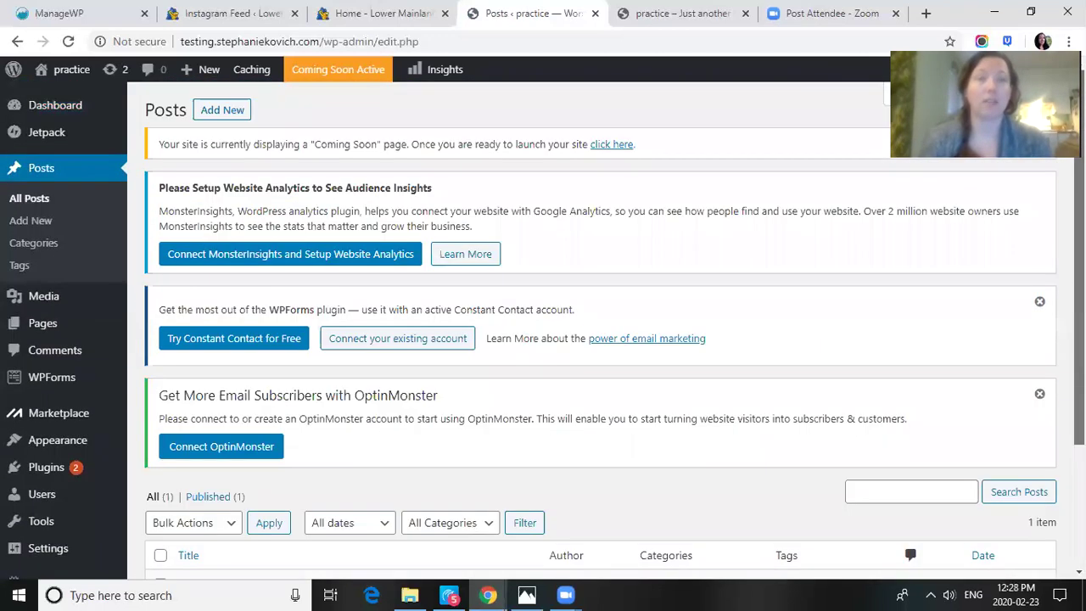
pyautogui.scroll(-2, 600, 323)
pyautogui.click(218, 417)
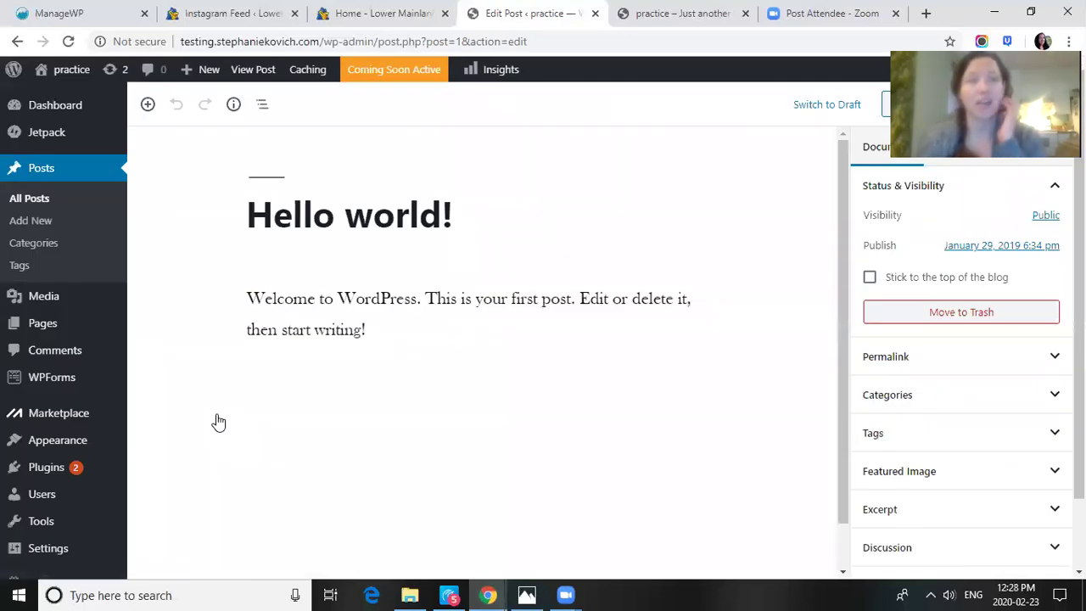
# Return to the list of all posts and move the "Hello world!" post to the trash with a bulk action
pyautogui.click(79, 208)
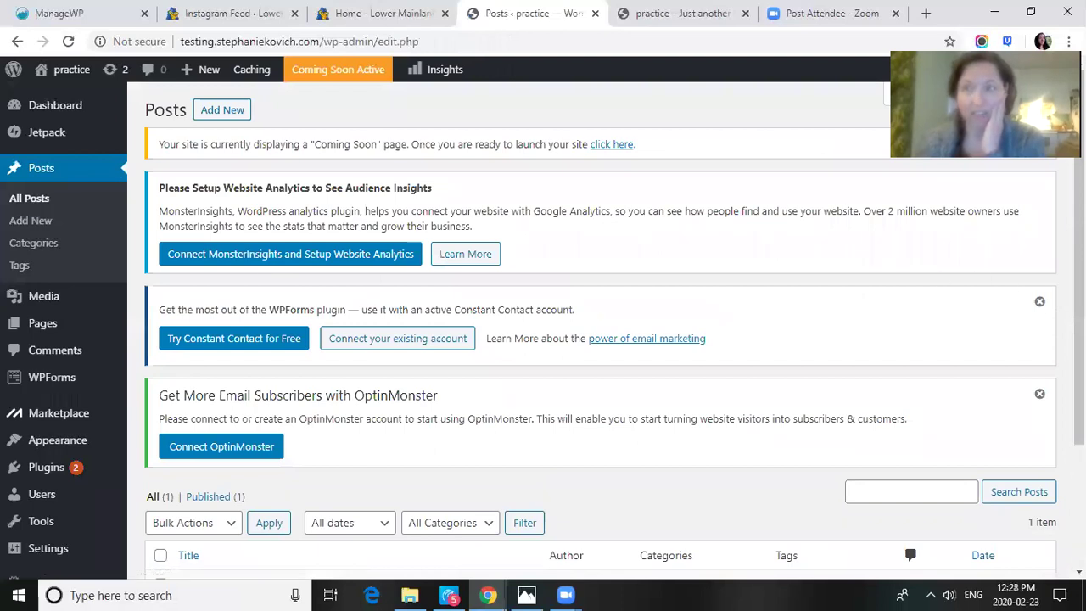
pyautogui.scroll(-3, 34, 534)
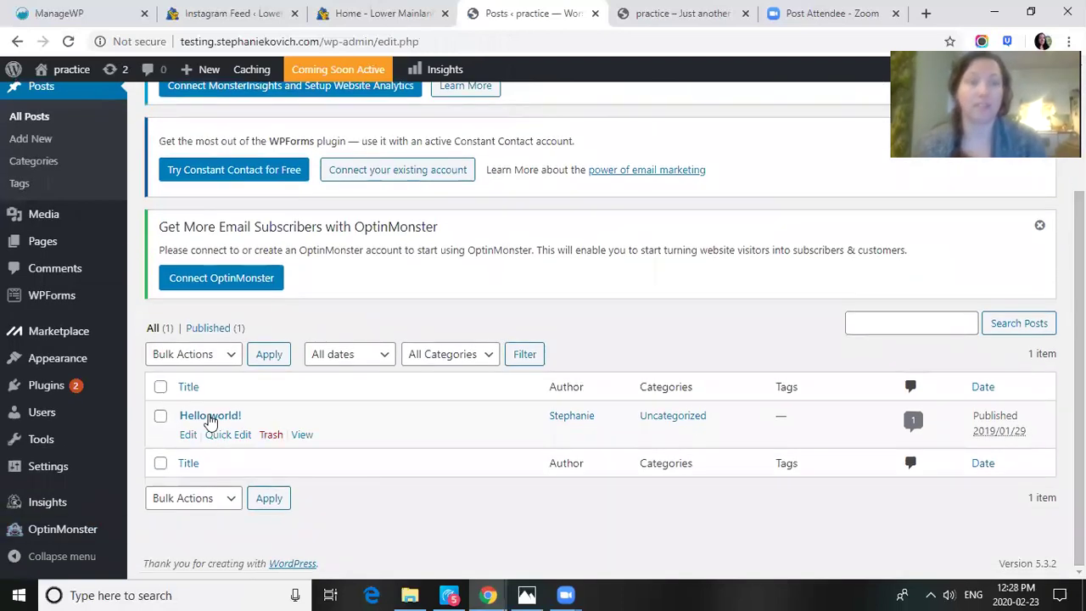
pyautogui.click(161, 417)
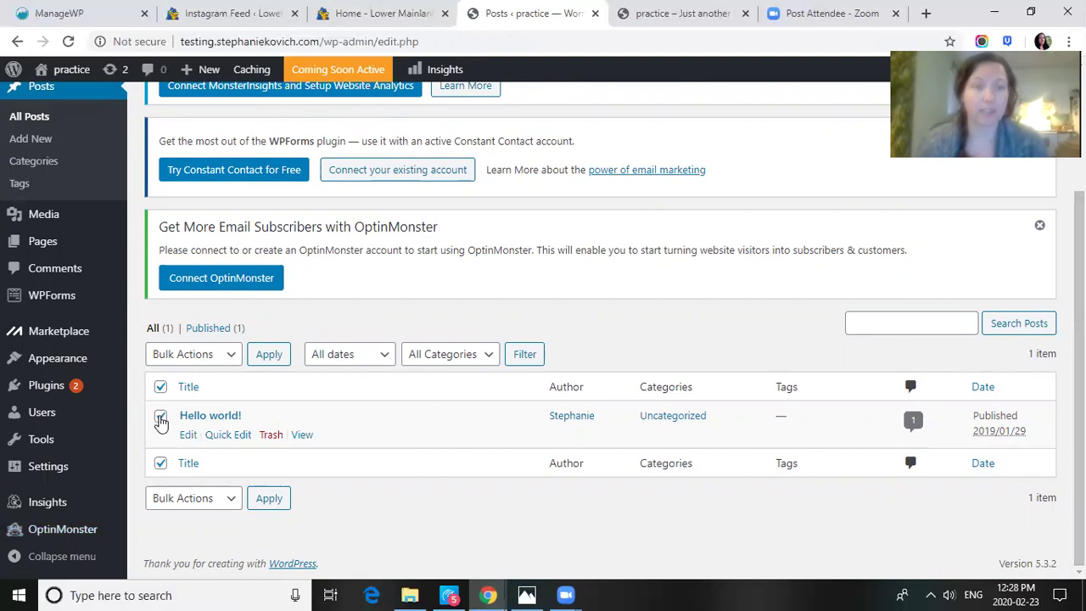
pyautogui.click(224, 503)
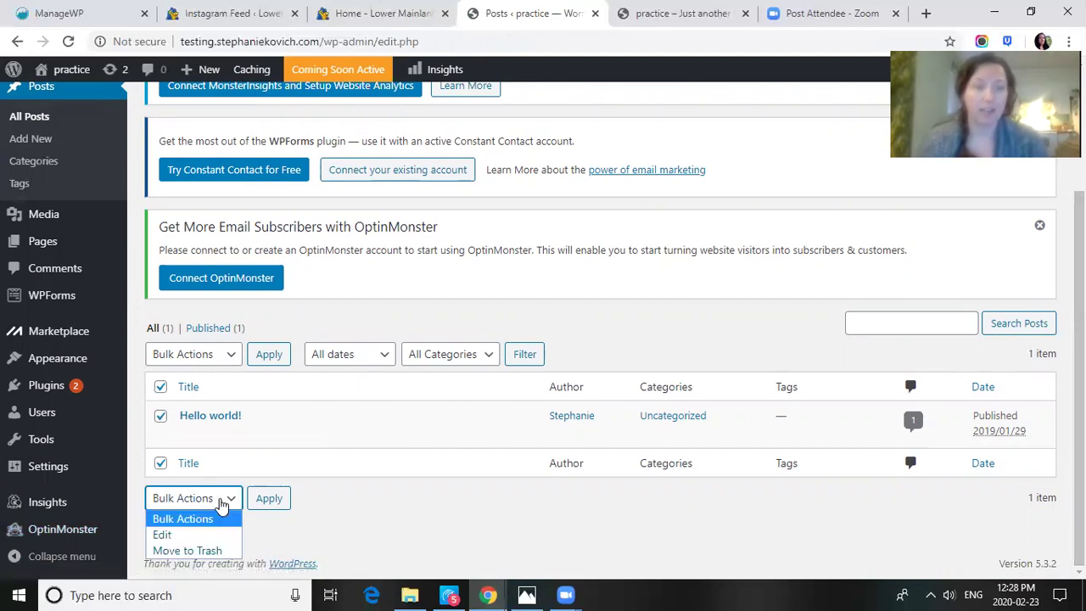
pyautogui.click(204, 552)
pyautogui.click(270, 502)
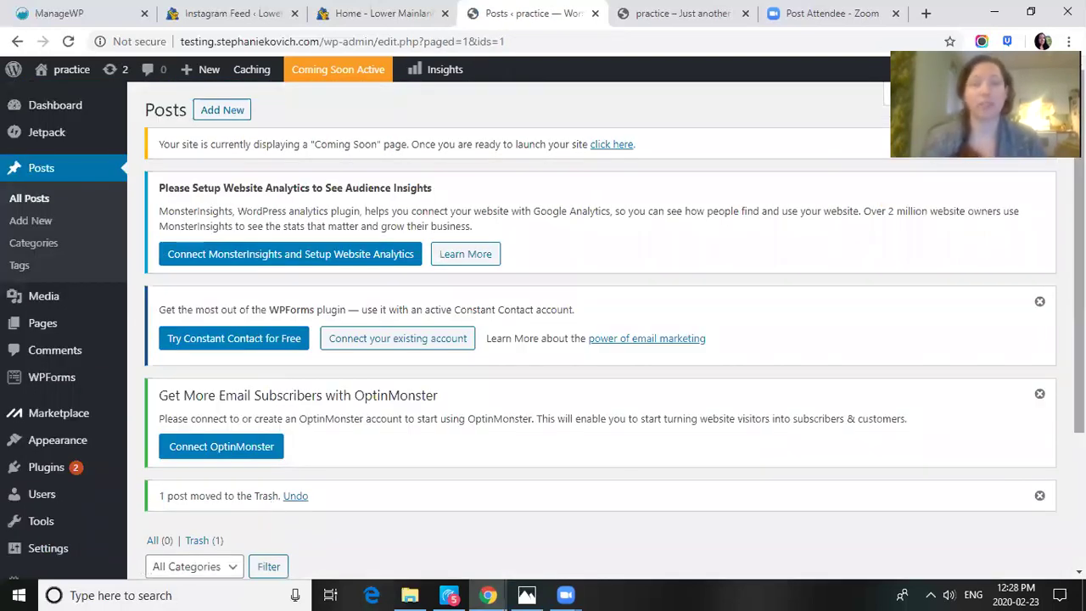
pyautogui.scroll(-3, 600, 313)
pyautogui.scroll(3, 599, 313)
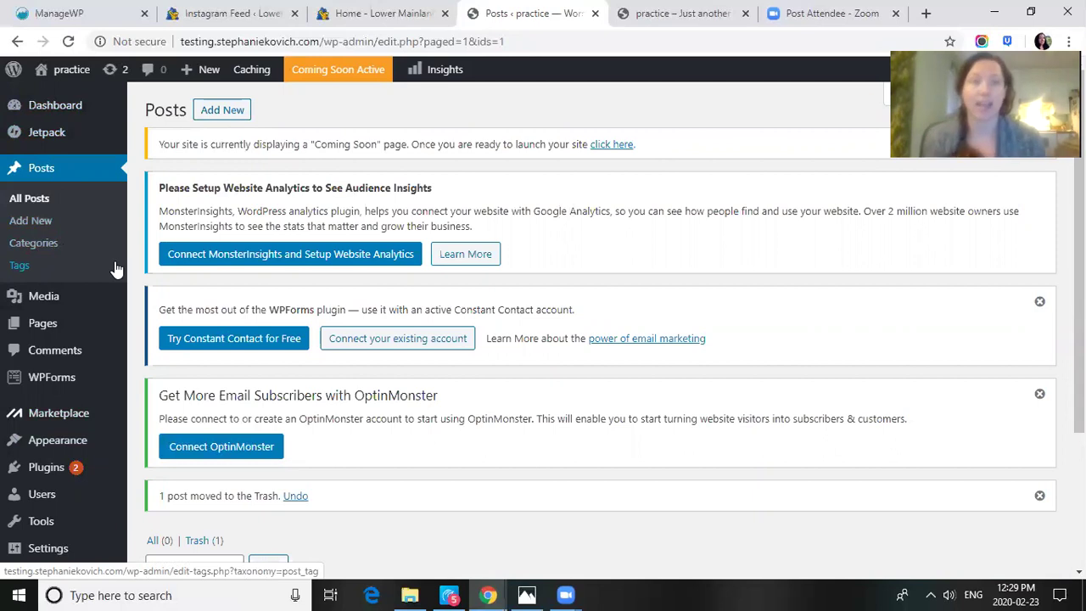
# Open the Media Library and look over the uploaded images
pyautogui.moveTo(83, 310)
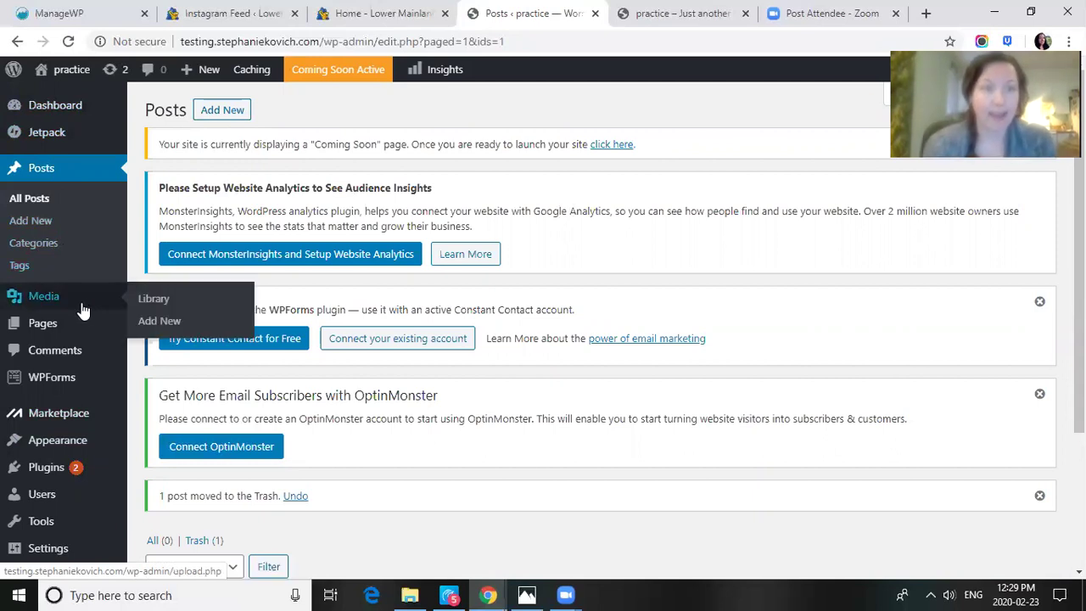
pyautogui.click(82, 311)
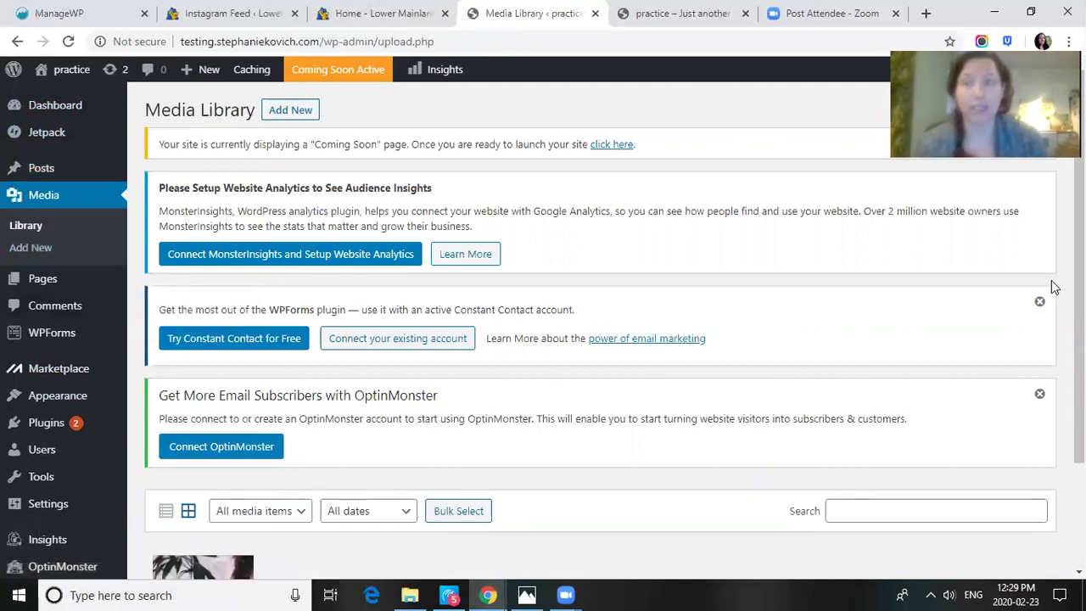
pyautogui.scroll(-3, 594, 339)
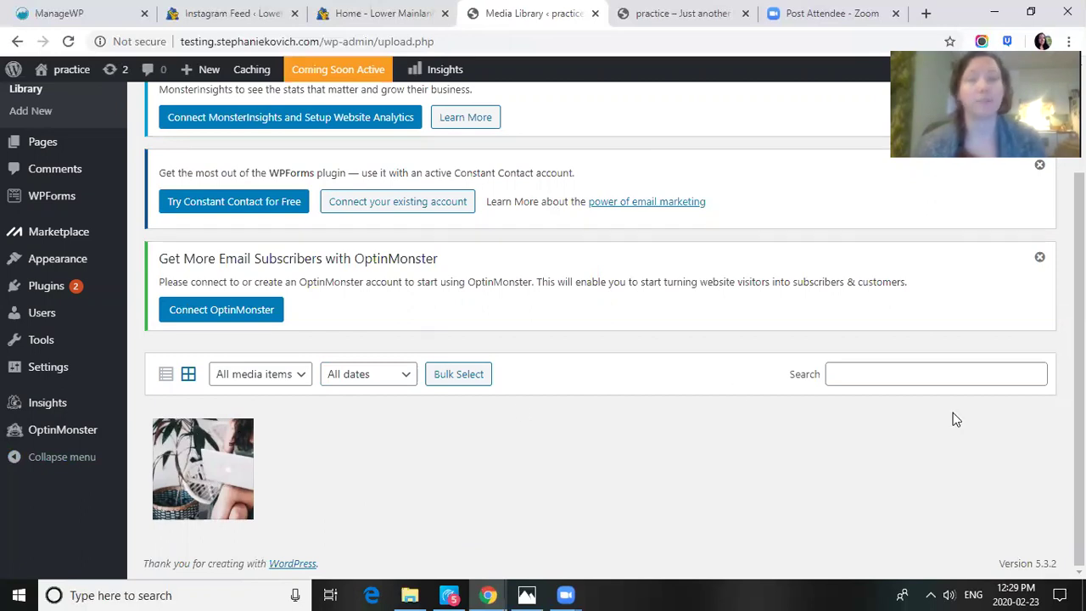
pyautogui.scroll(2, 952, 413)
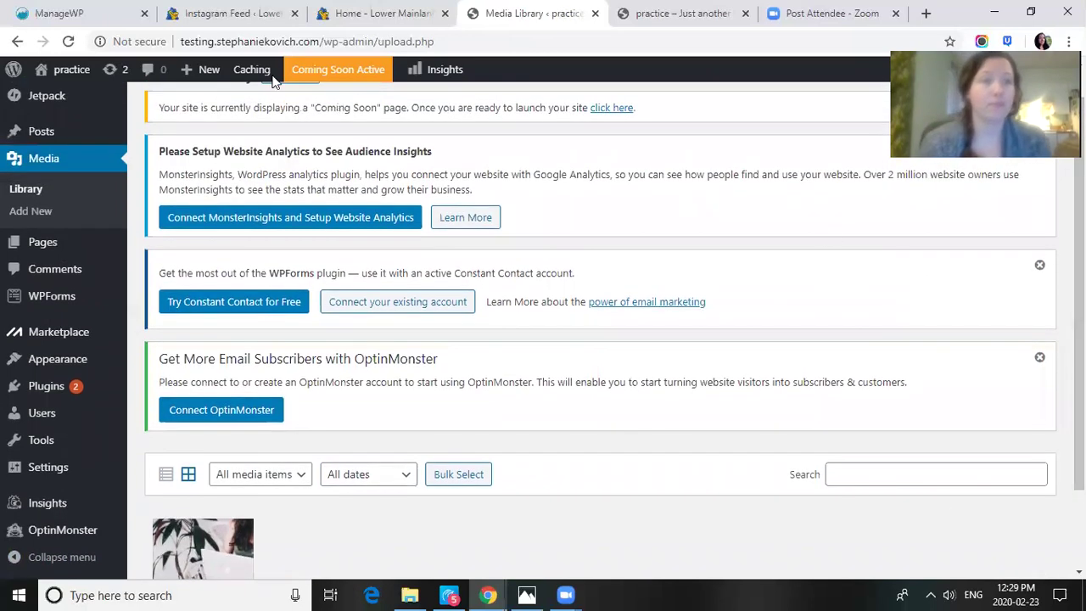
# Go to the list of all pages and open "Sample Page" in the editor to look over its example content
pyautogui.moveTo(87, 252)
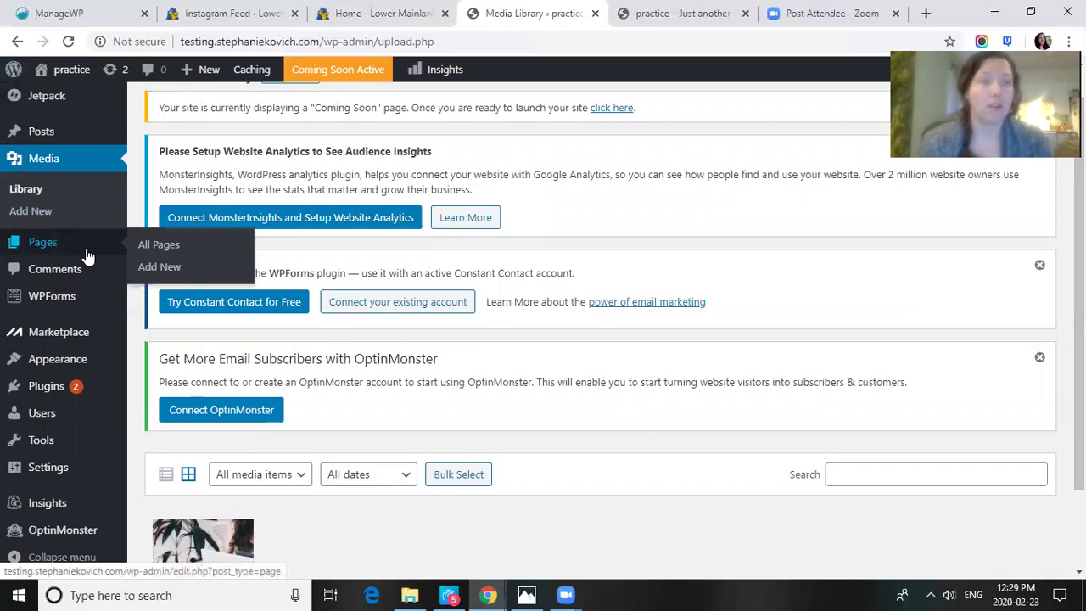
pyautogui.click(88, 254)
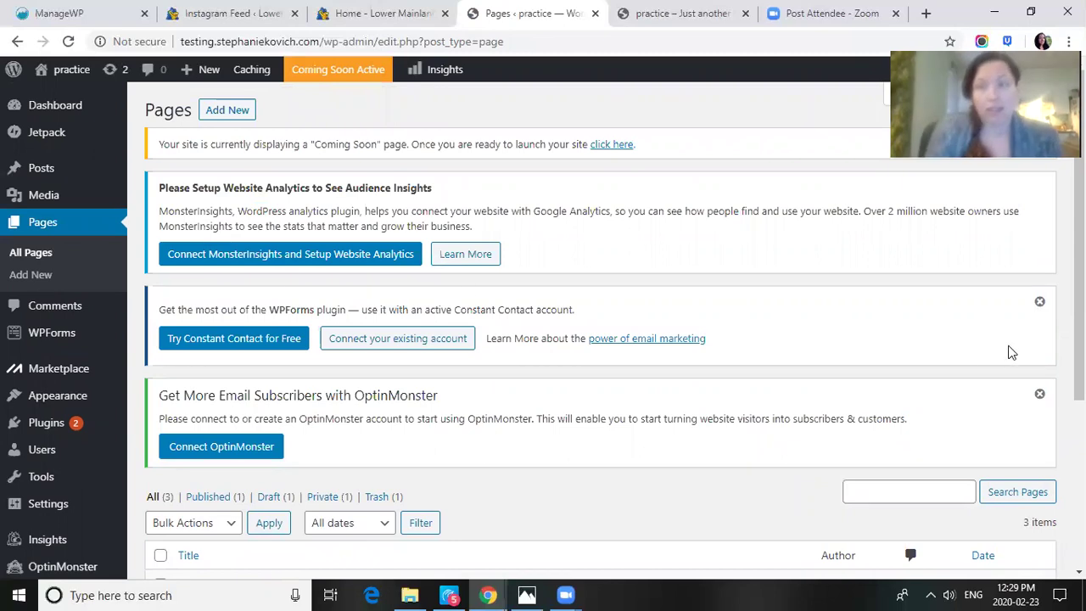
pyautogui.scroll(-3, 614, 320)
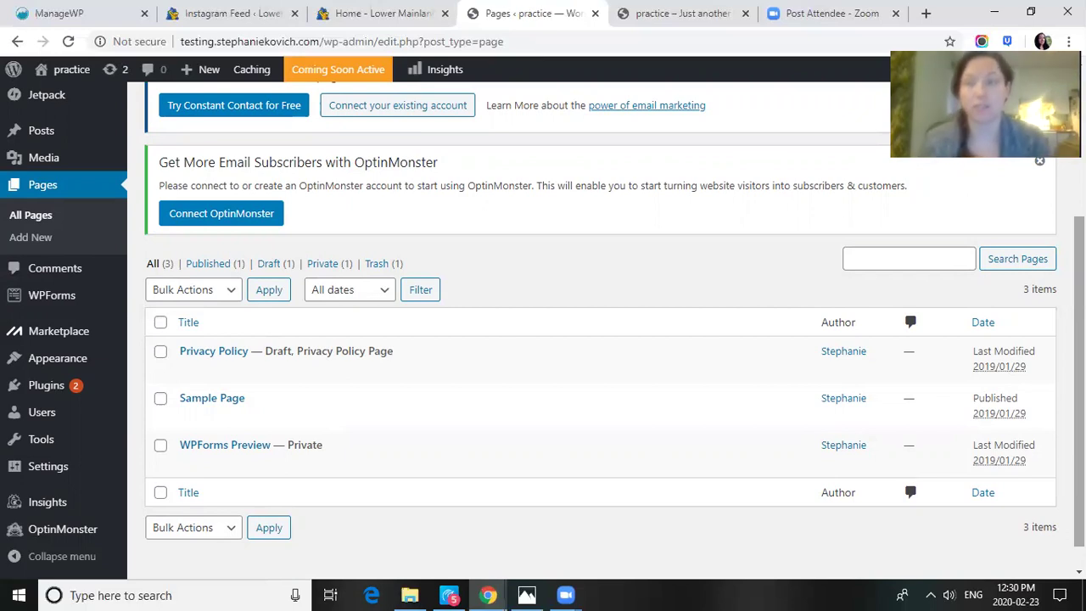
pyautogui.scroll(1, 594, 340)
pyautogui.scroll(-1, 593, 340)
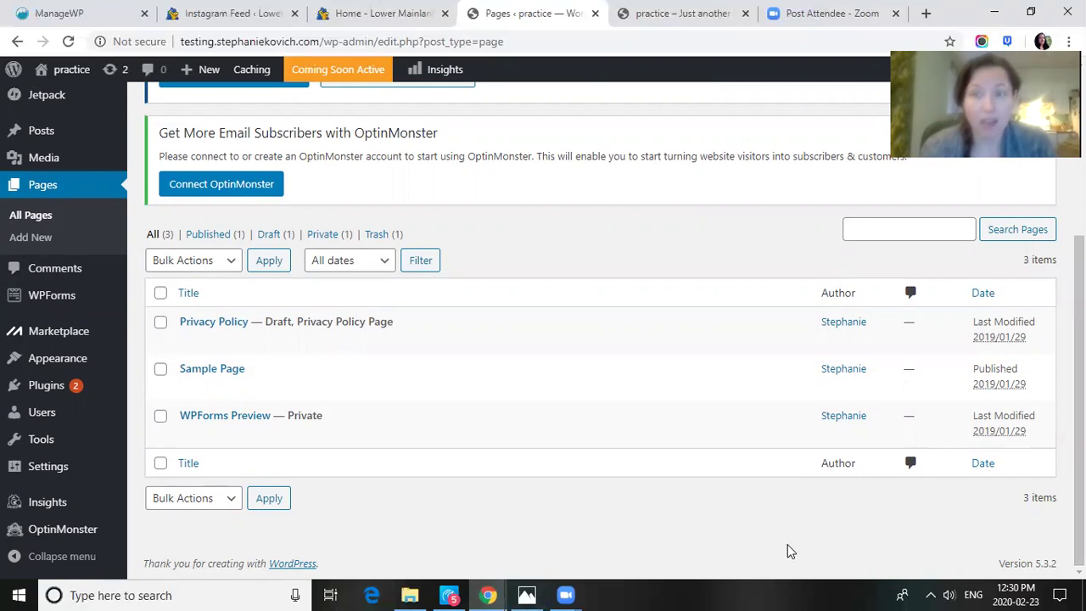
pyautogui.click(205, 372)
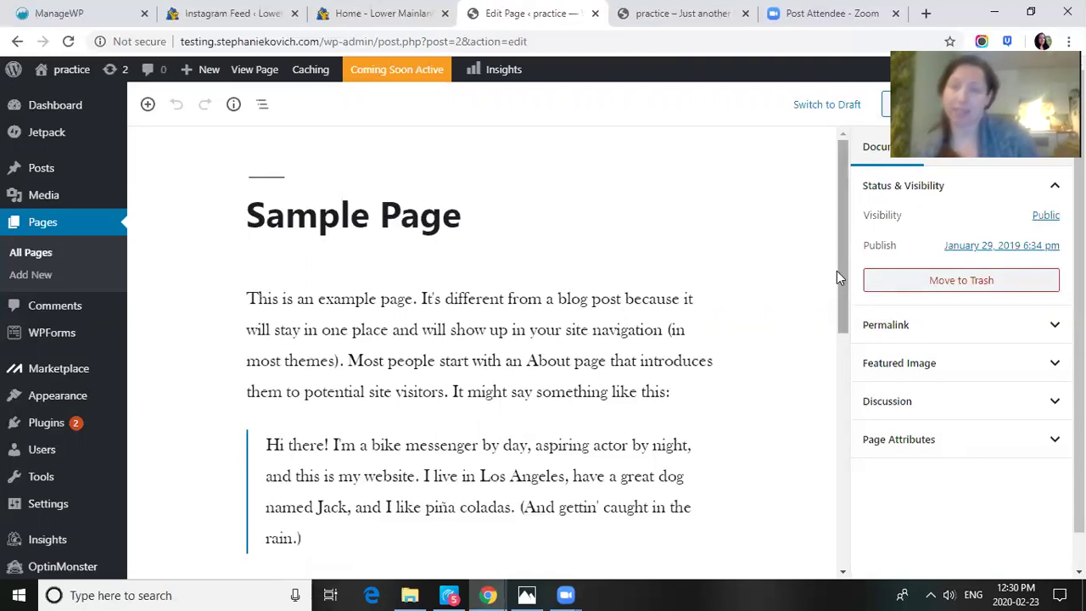
pyautogui.moveTo(837, 271); pyautogui.dragTo(822, 167)
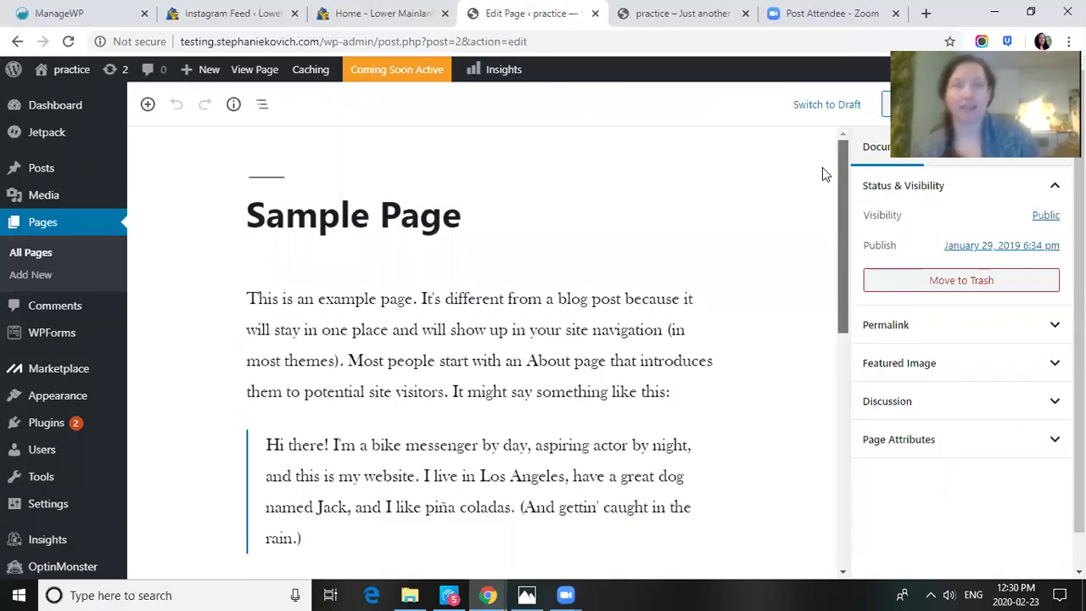
# Return to the list of all pages and move "Sample Page" to the trash
pyautogui.click(58, 231)
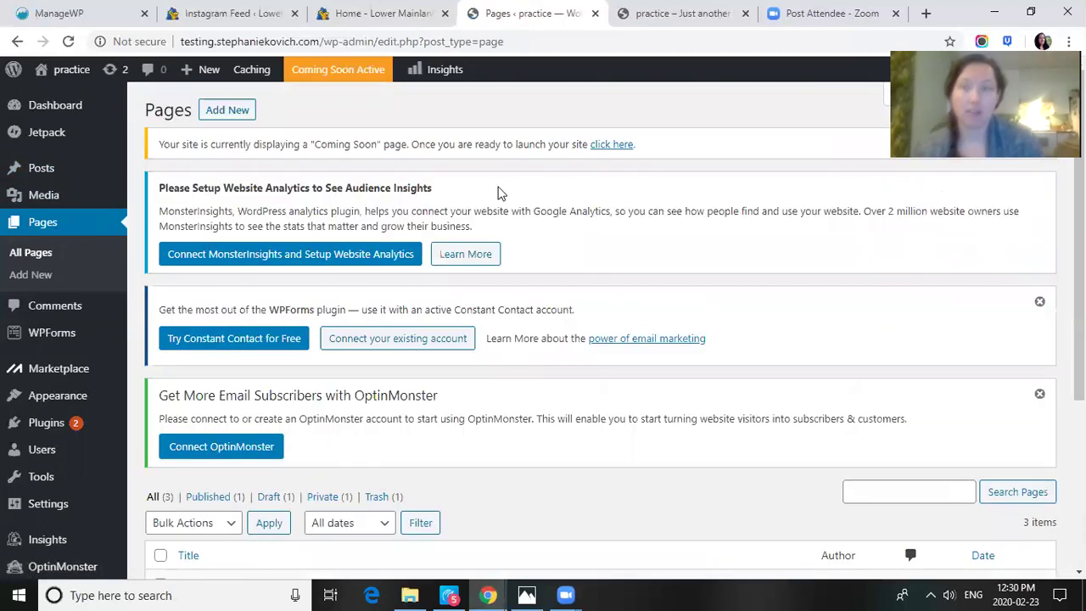
pyautogui.scroll(-3, 332, 333)
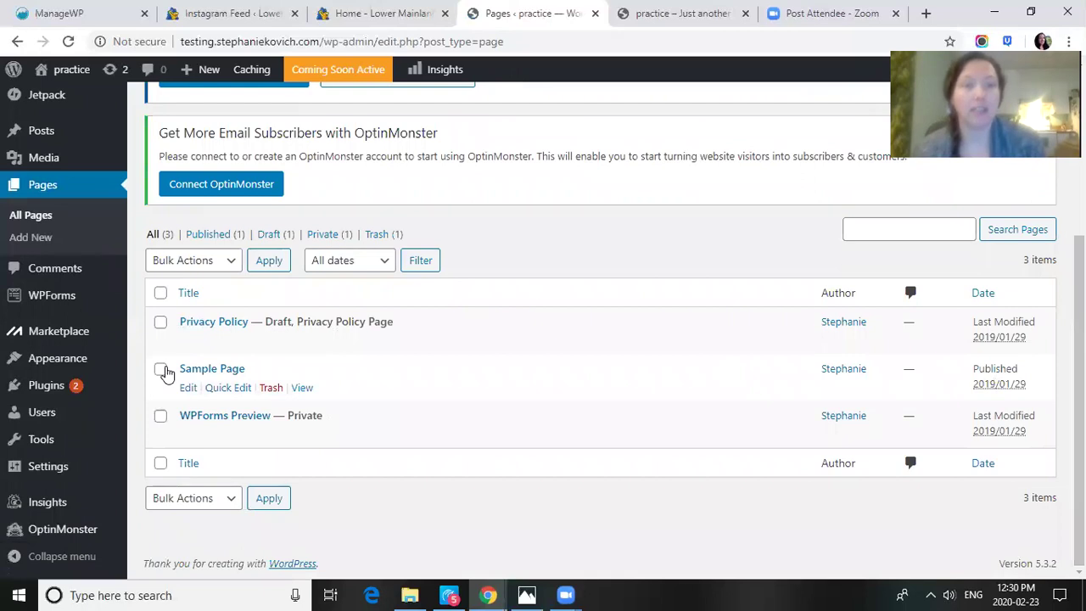
pyautogui.click(160, 369)
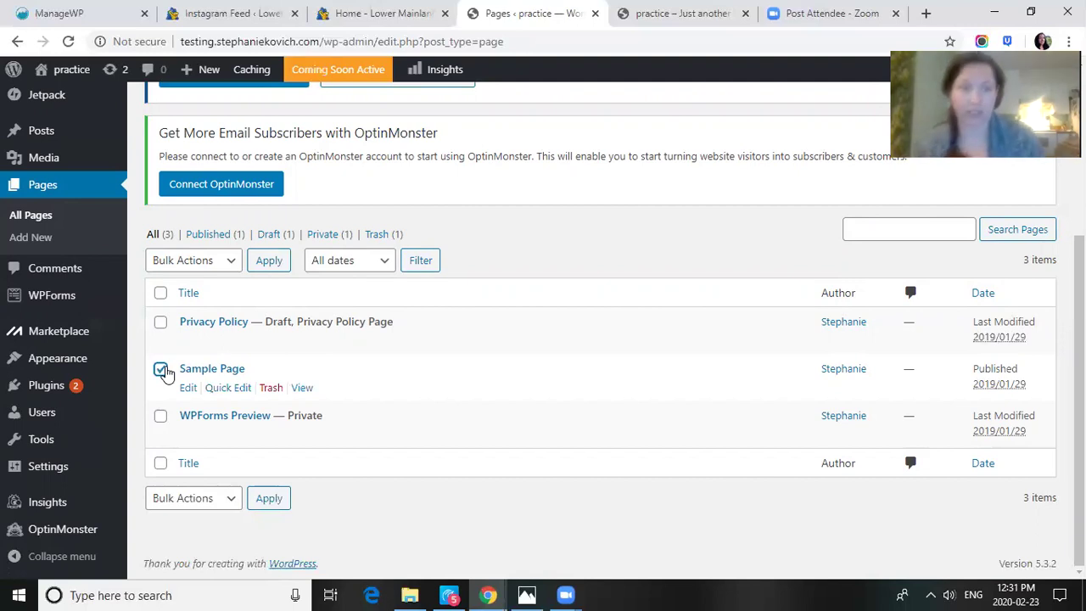
pyautogui.click(278, 389)
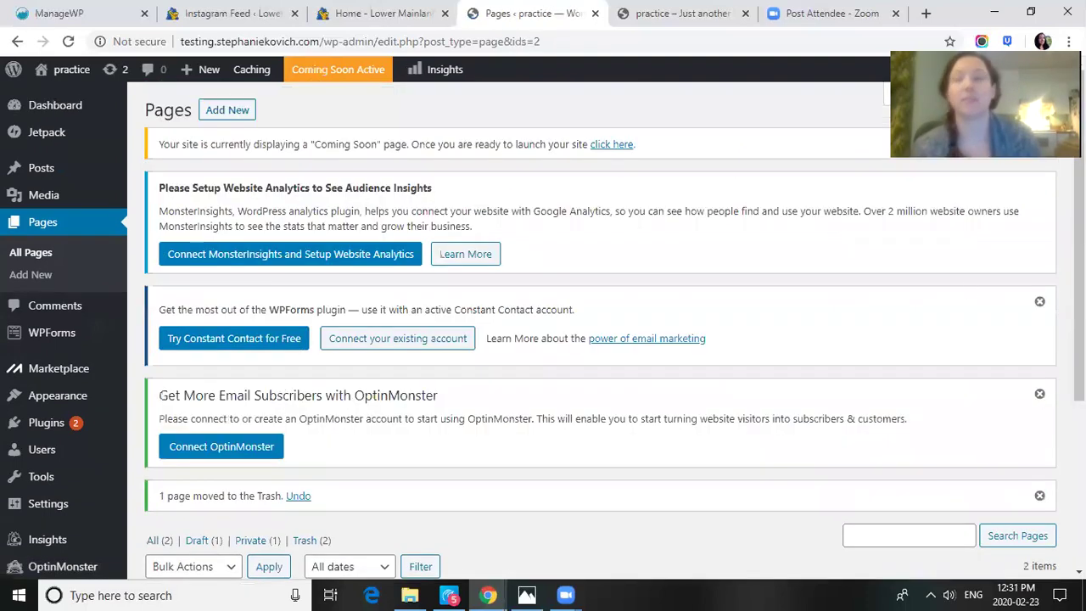
# Open the private "WPForms Preview" page to read its content, and return to the list of all pages
pyautogui.scroll(-3, 484, 547)
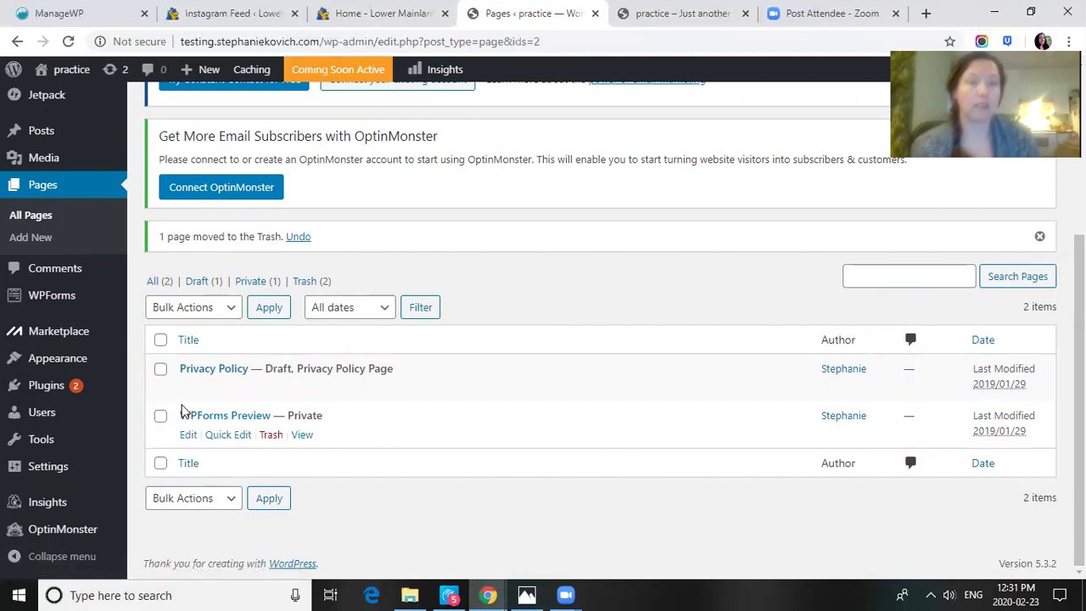
pyautogui.click(204, 417)
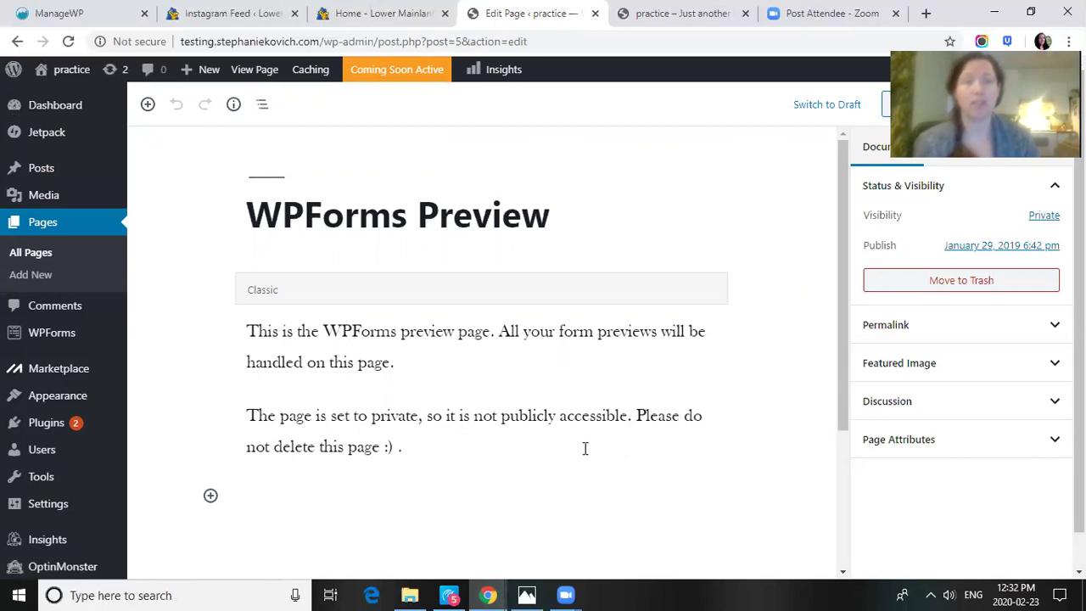
pyautogui.click(40, 262)
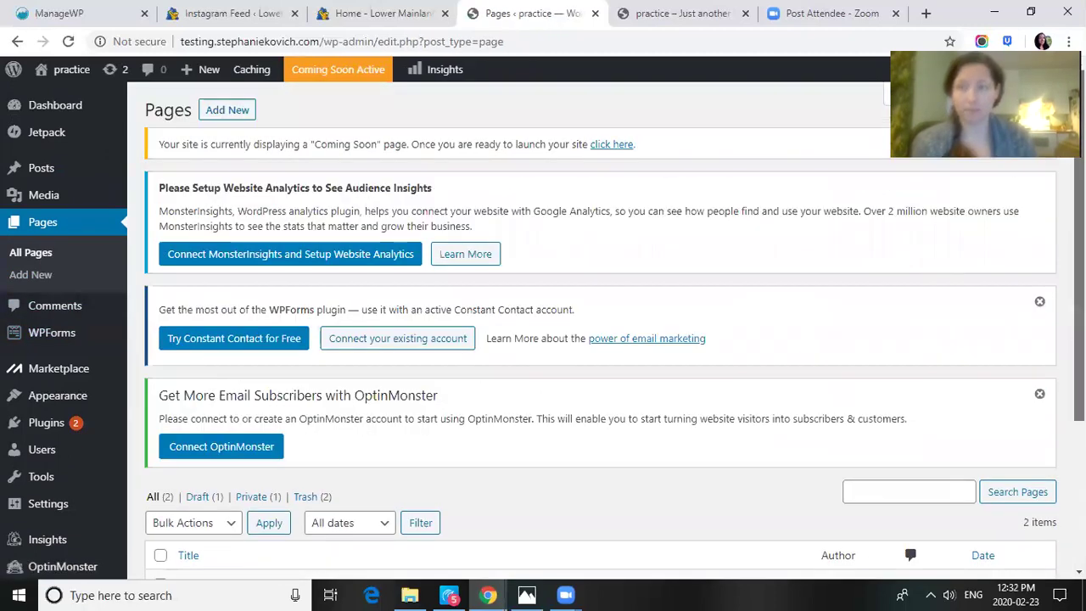
# Open the "Privacy Policy" draft page in the editor and read through its template sections
pyautogui.scroll(-2, 258, 494)
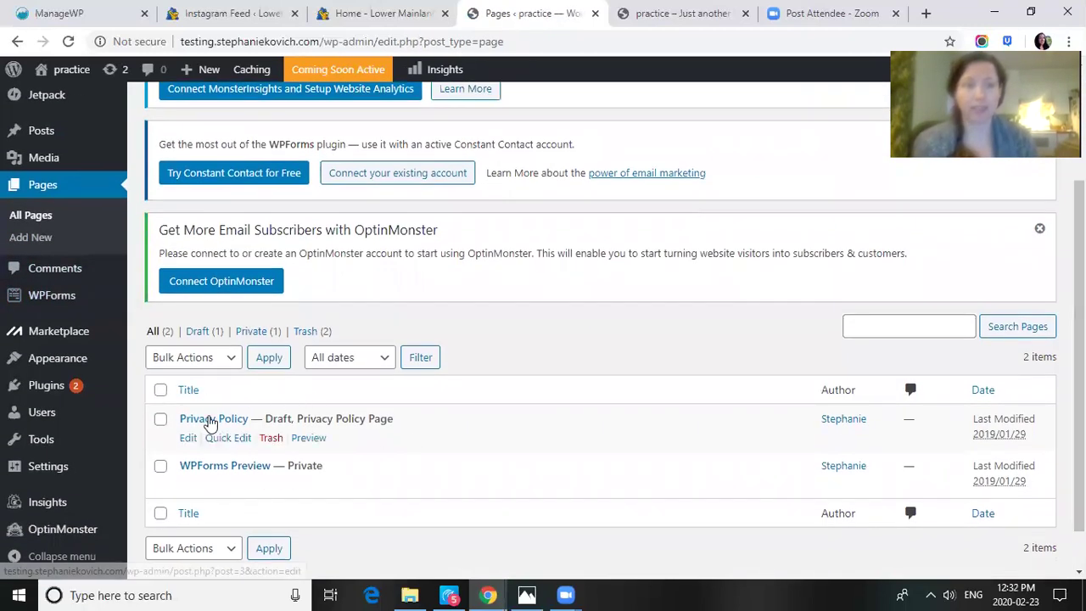
pyautogui.click(211, 421)
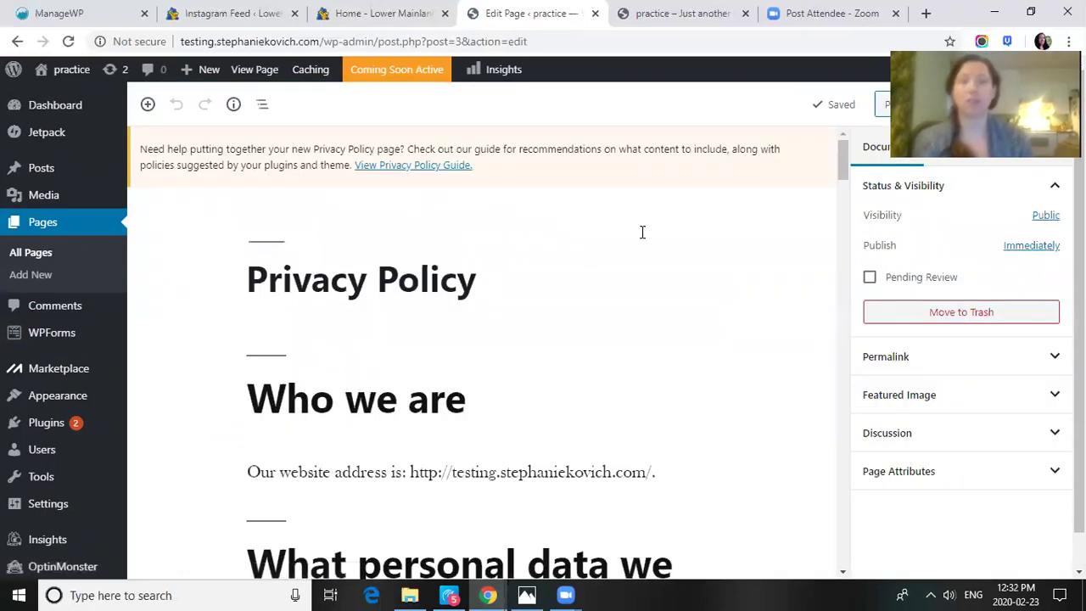
pyautogui.moveTo(843, 172); pyautogui.dragTo(878, 81)
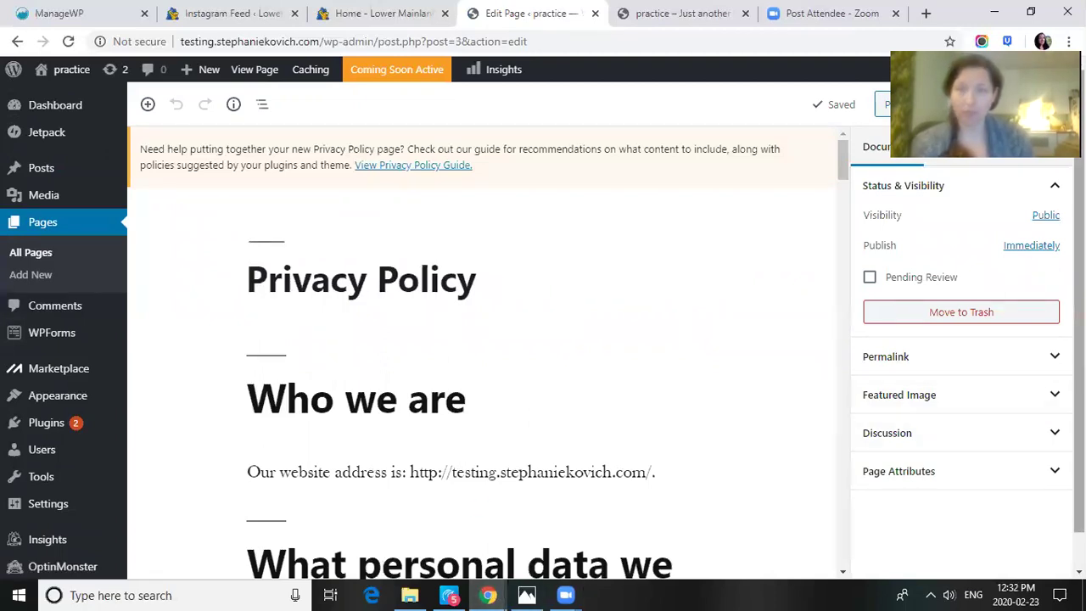
pyautogui.moveTo(846, 160); pyautogui.dragTo(831, 464)
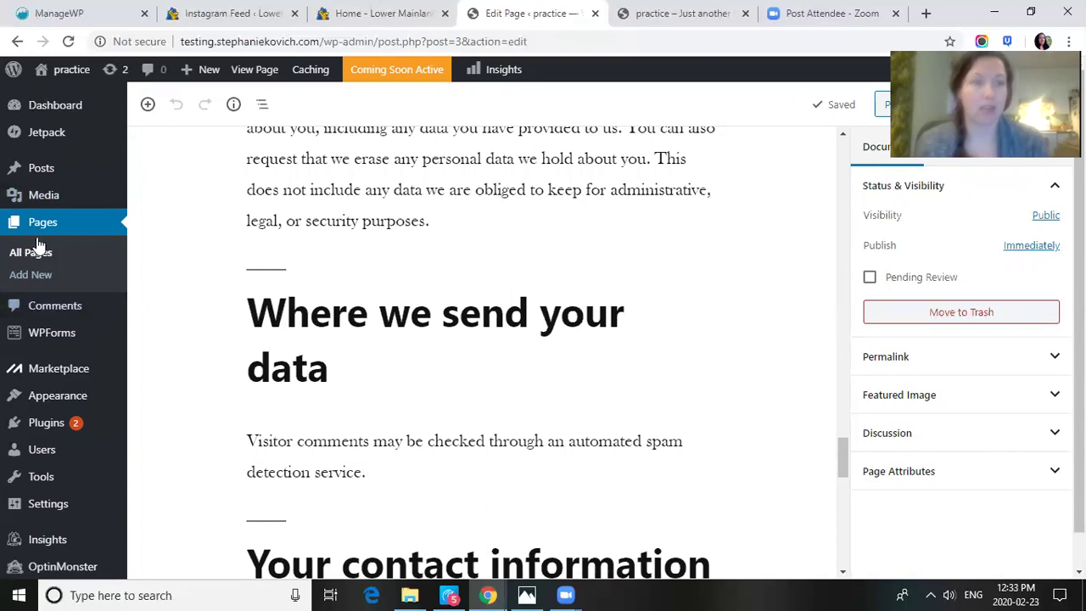
# Open the site's comments list and look over its comment filters and table
pyautogui.click(49, 313)
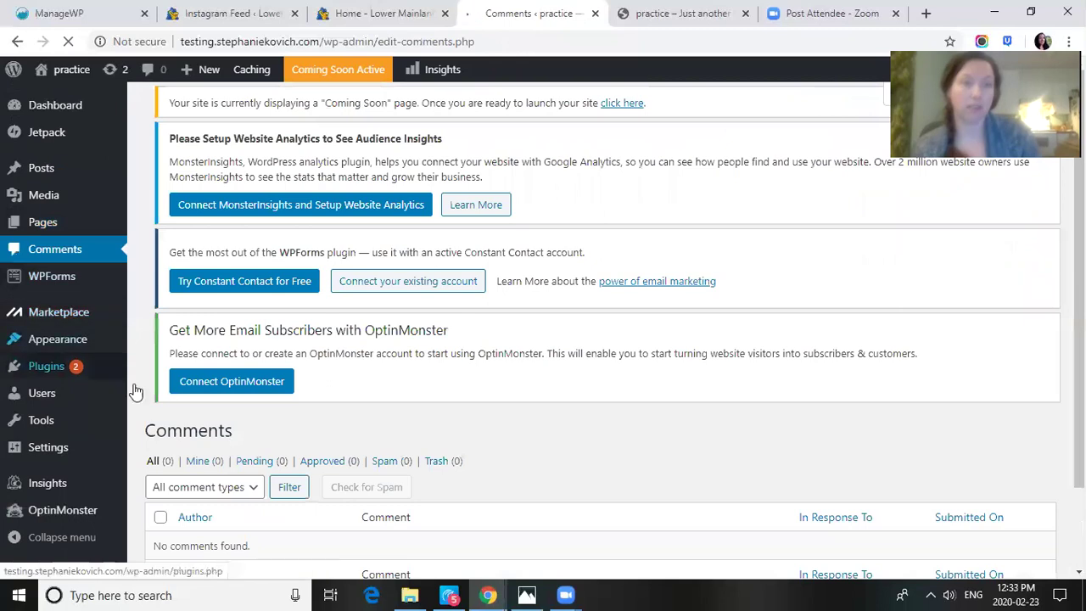
pyautogui.scroll(-2, 615, 330)
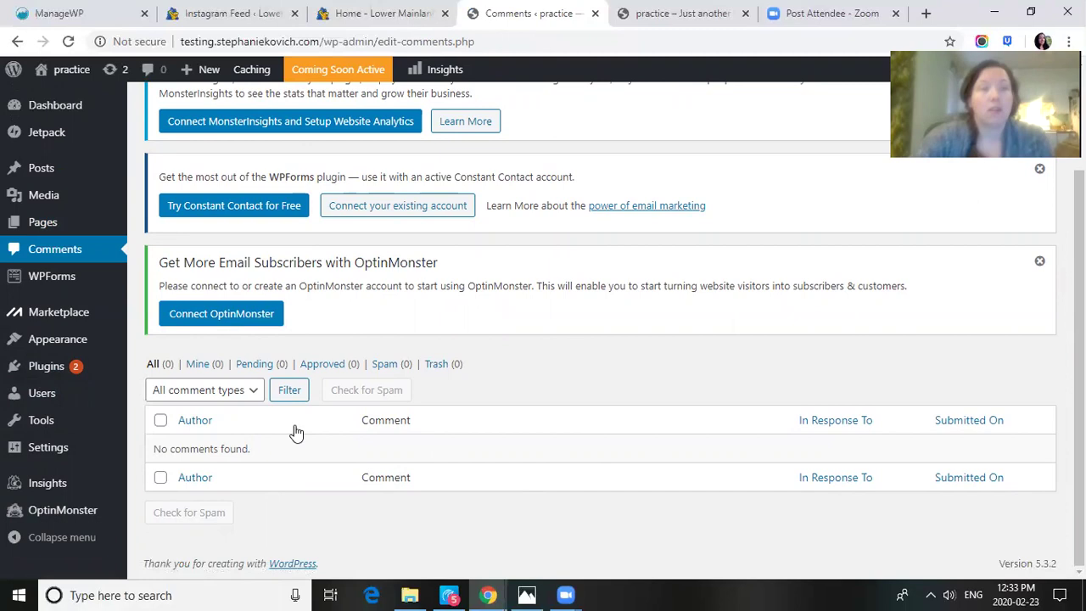
pyautogui.moveTo(67, 280)
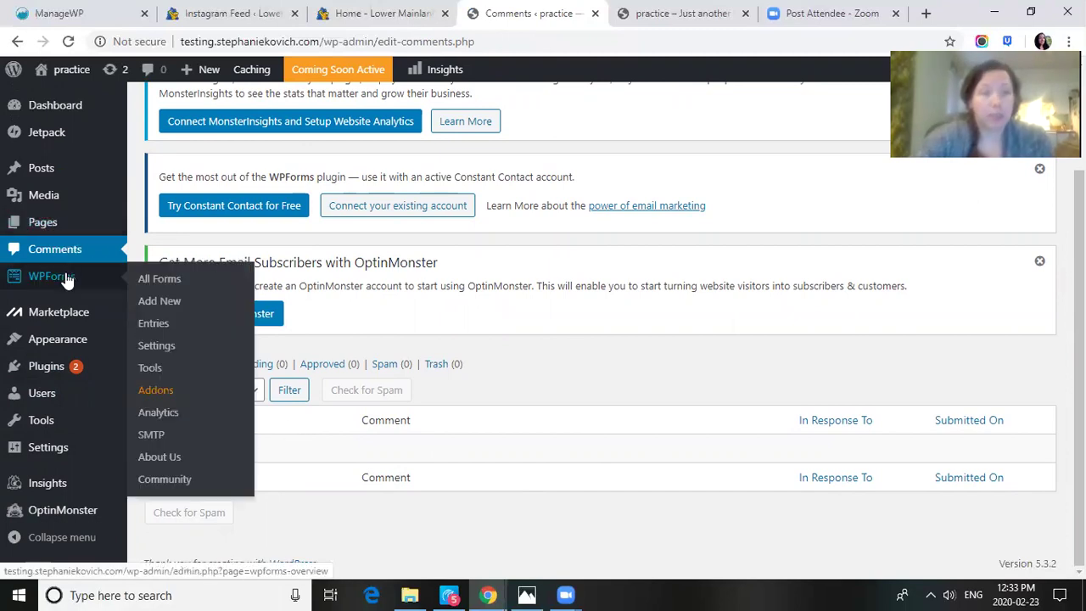
# Open the MOJO Marketplace and examine the premium WordPress themes on offer, with their prices and ratings
pyautogui.click(76, 325)
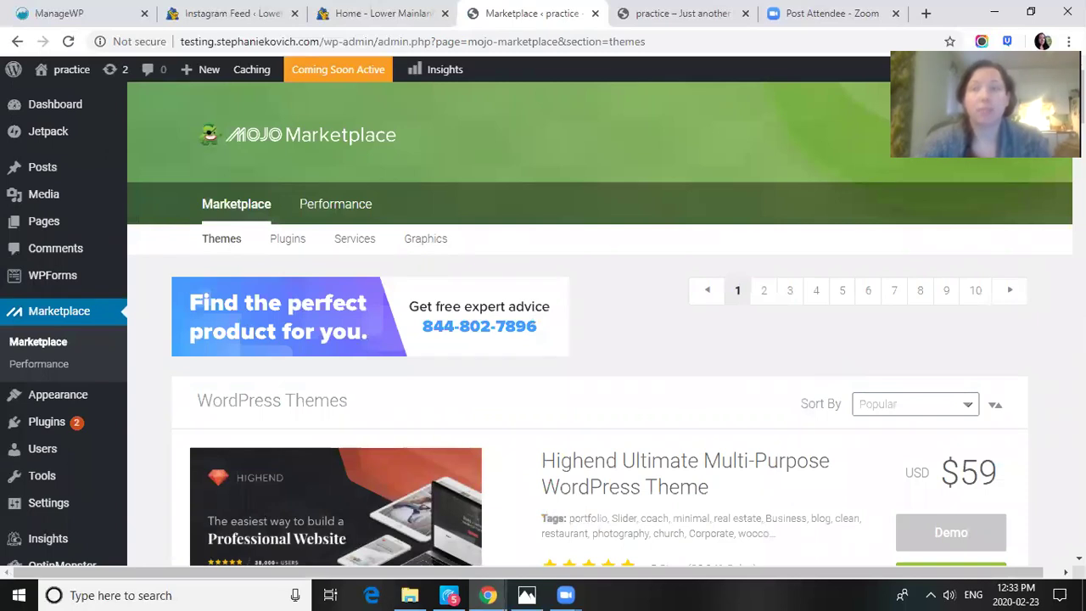
pyautogui.scroll(-5, 594, 339)
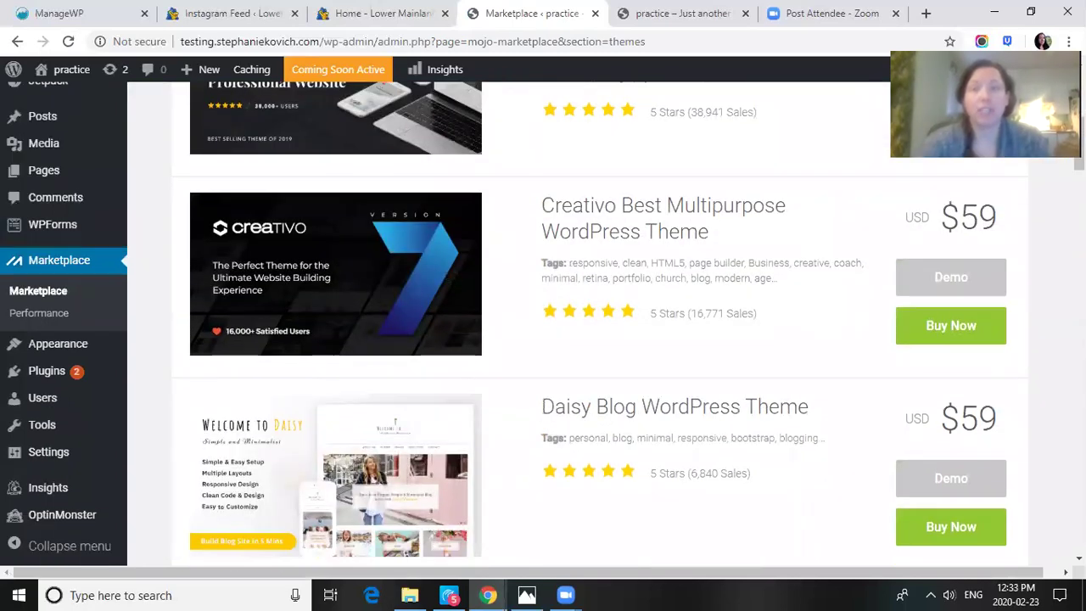
pyautogui.scroll(-5, 594, 340)
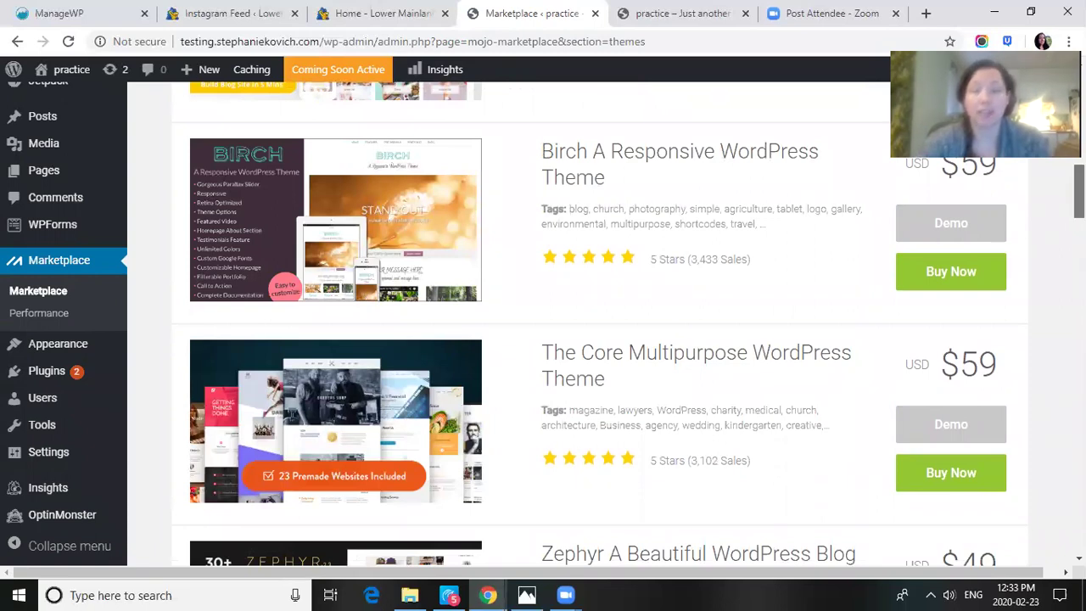
pyautogui.scroll(-7, 594, 339)
pyautogui.scroll(-4, 594, 339)
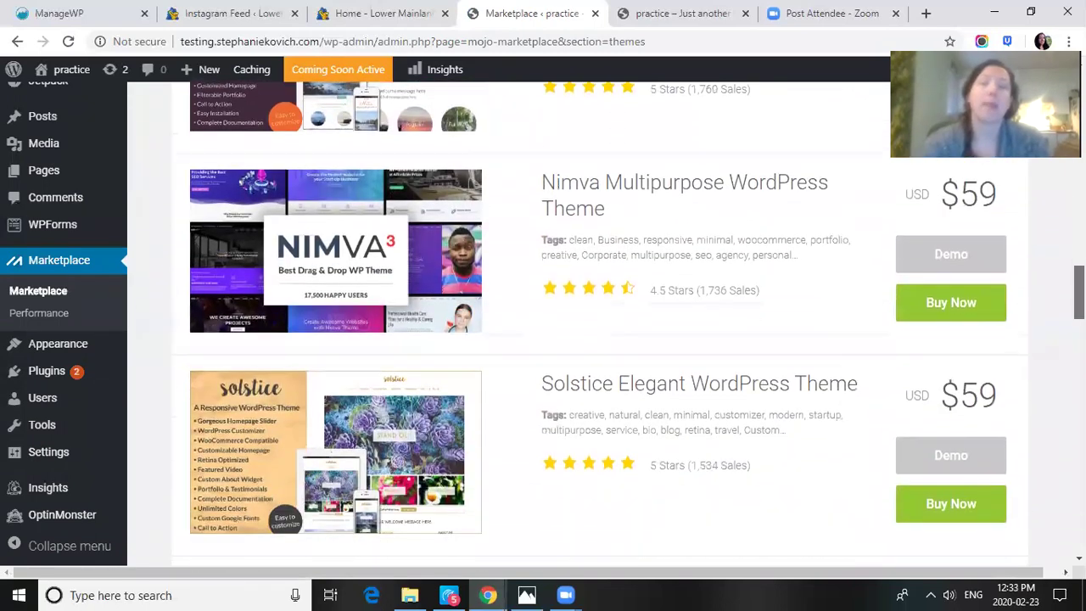
pyautogui.scroll(1, 543, 323)
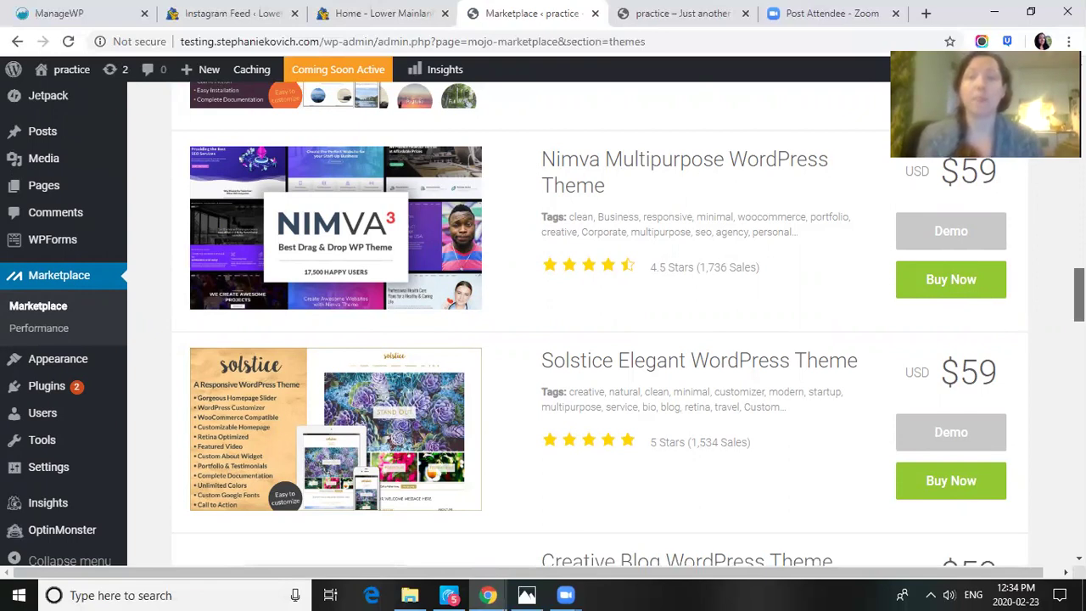
pyautogui.scroll(-10, 607, 323)
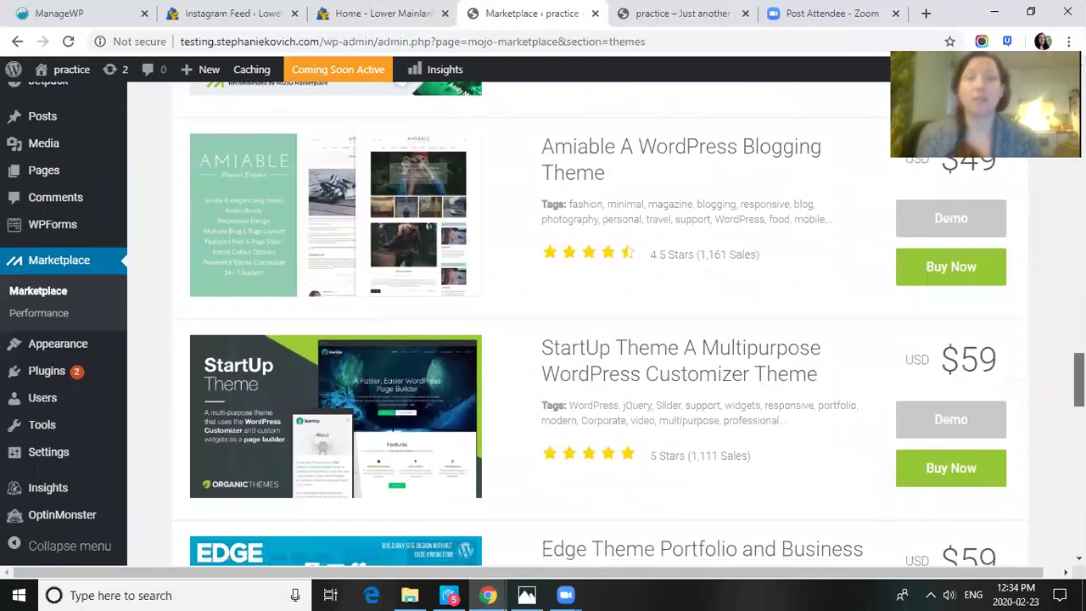
pyautogui.scroll(-3, 577, 323)
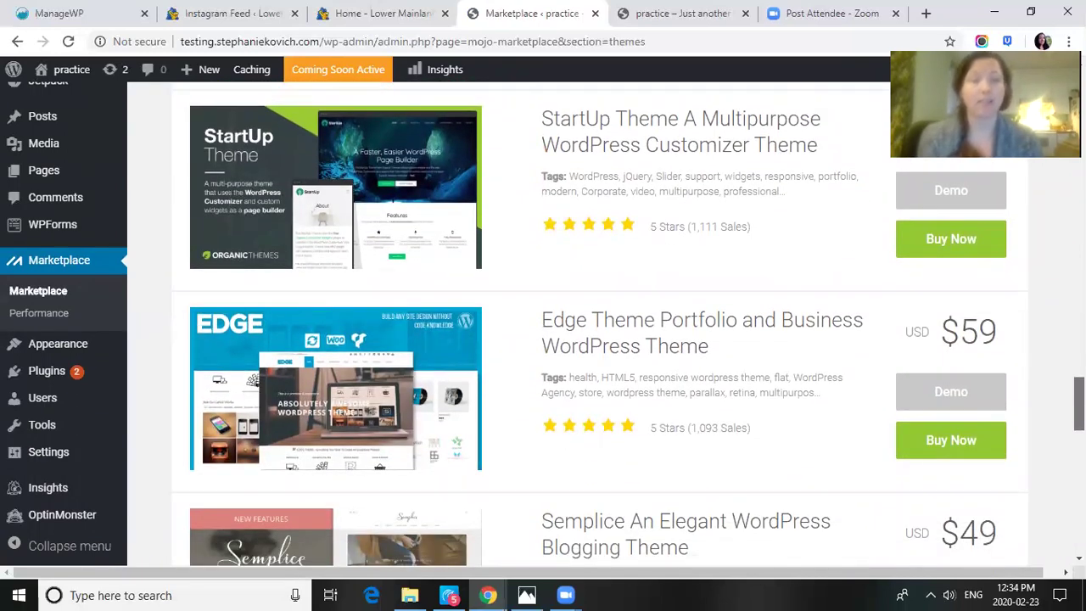
pyautogui.scroll(-3, 594, 323)
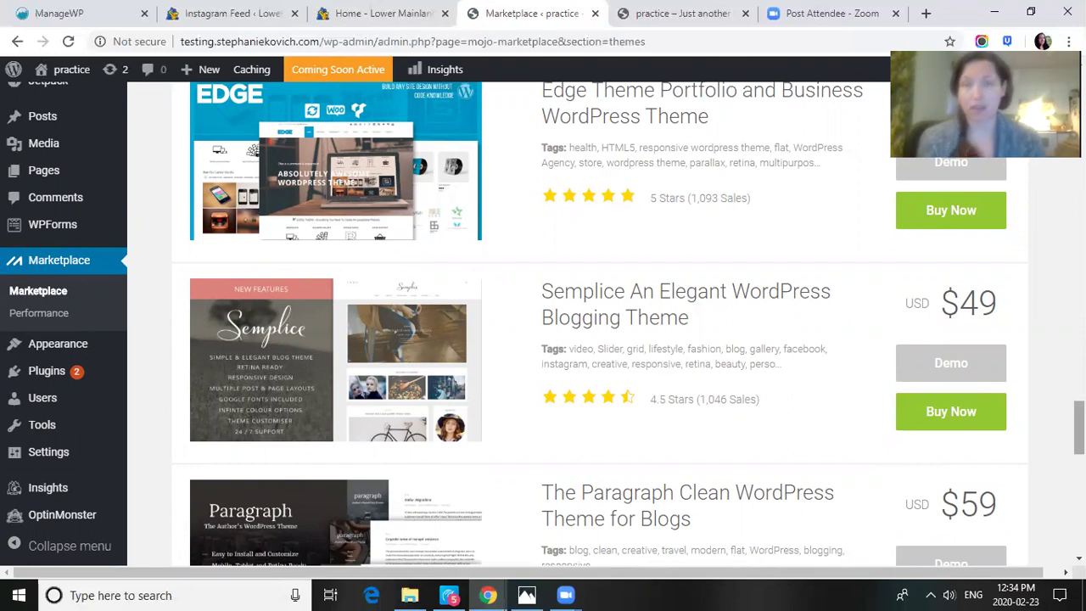
pyautogui.scroll(-3, 1077, 427)
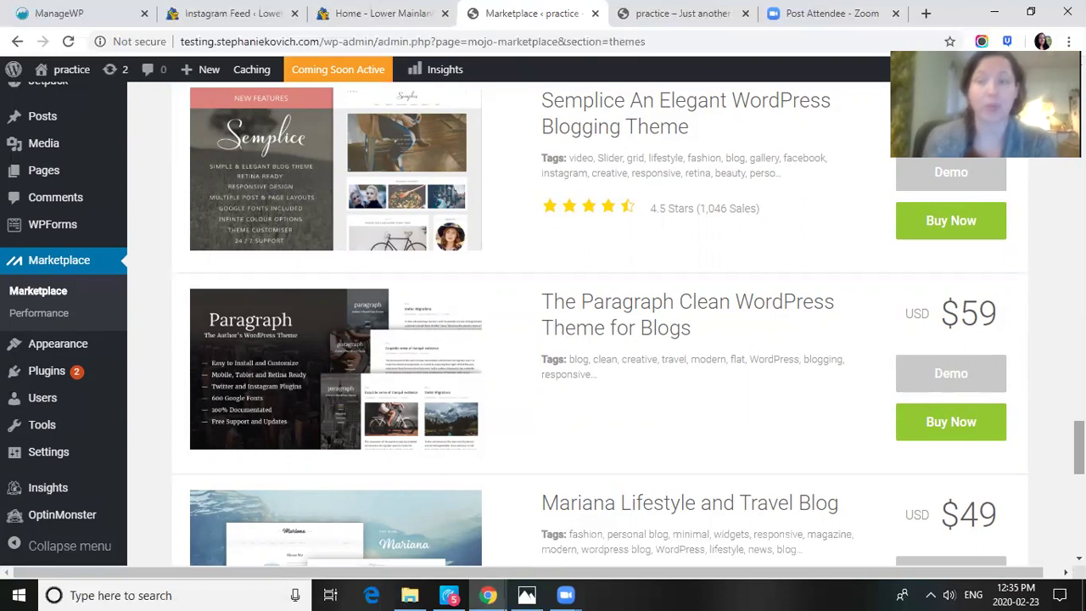
pyautogui.scroll(-5, 214, 264)
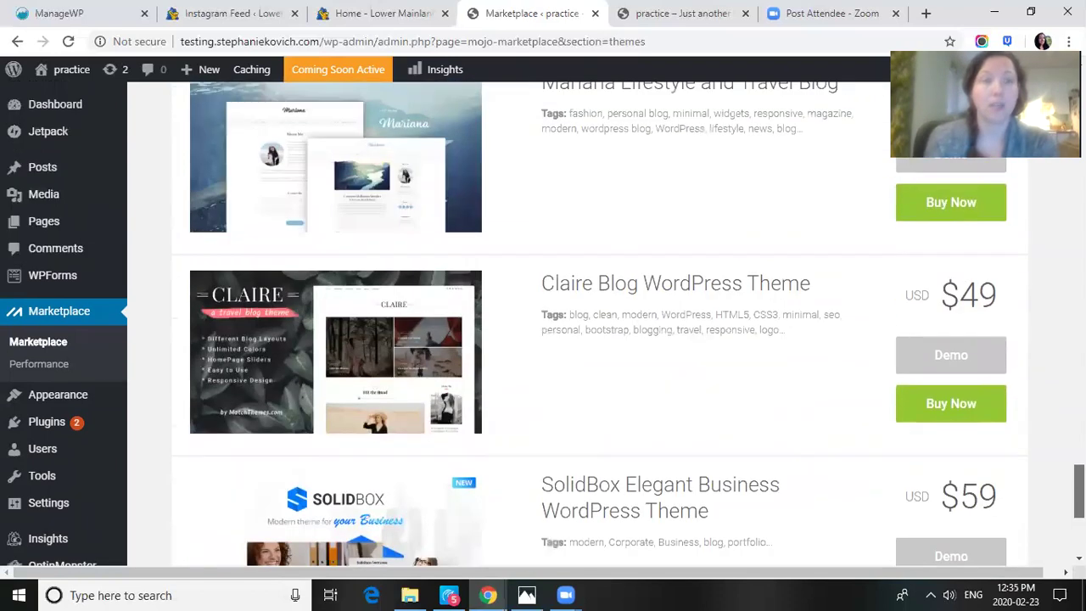
# Open the site's installed themes and examine the available ones, including Twenty Nineteen, Twenty Seventeen, Twenty Sixteen and Twenty Twenty
pyautogui.click(85, 396)
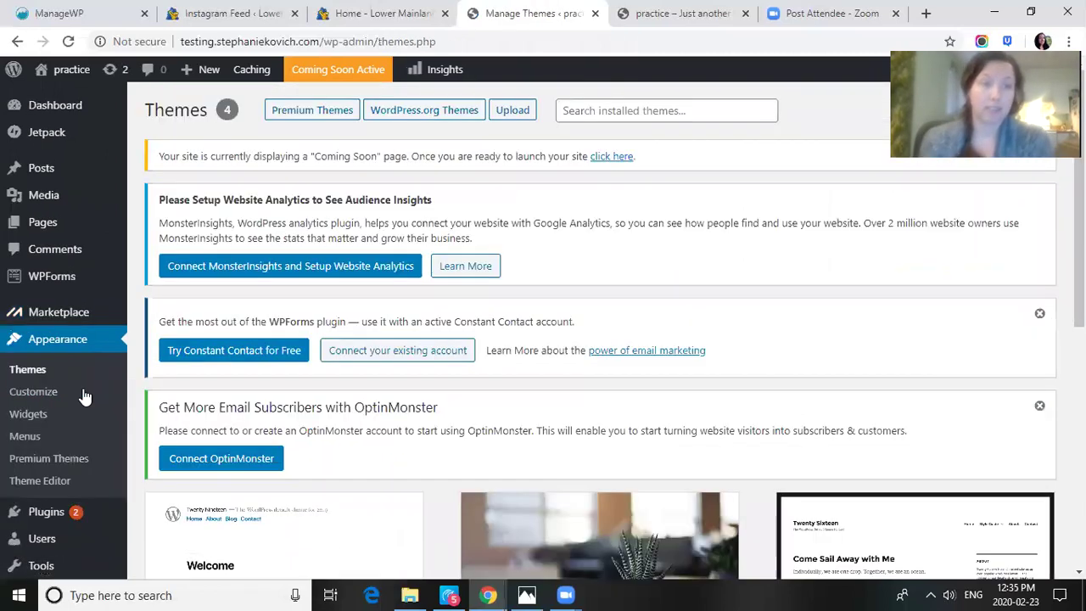
pyautogui.click(47, 375)
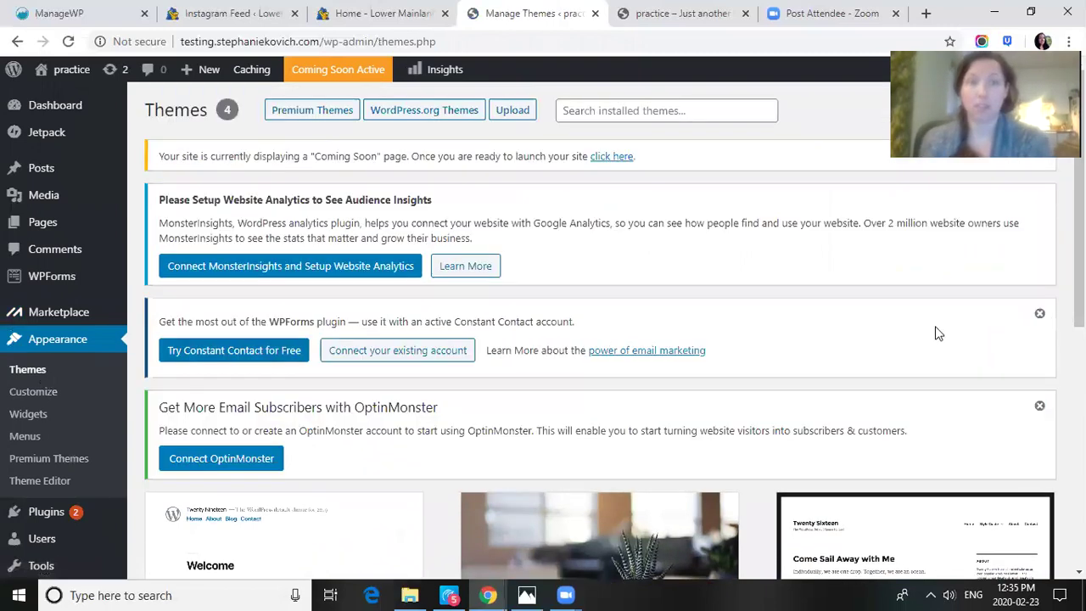
pyautogui.scroll(-3, 594, 322)
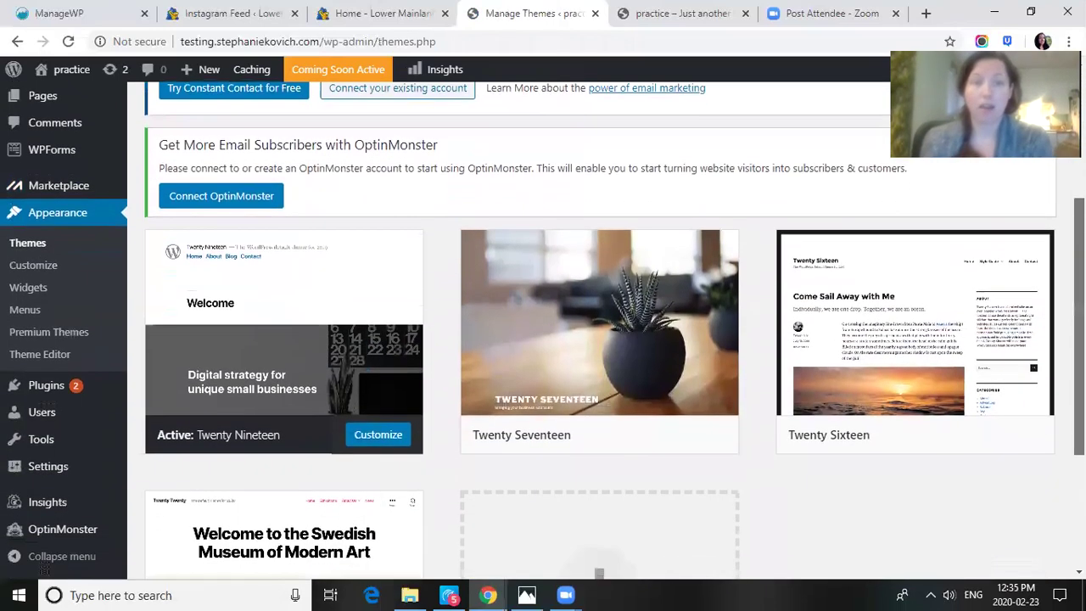
pyautogui.scroll(-2, 428, 392)
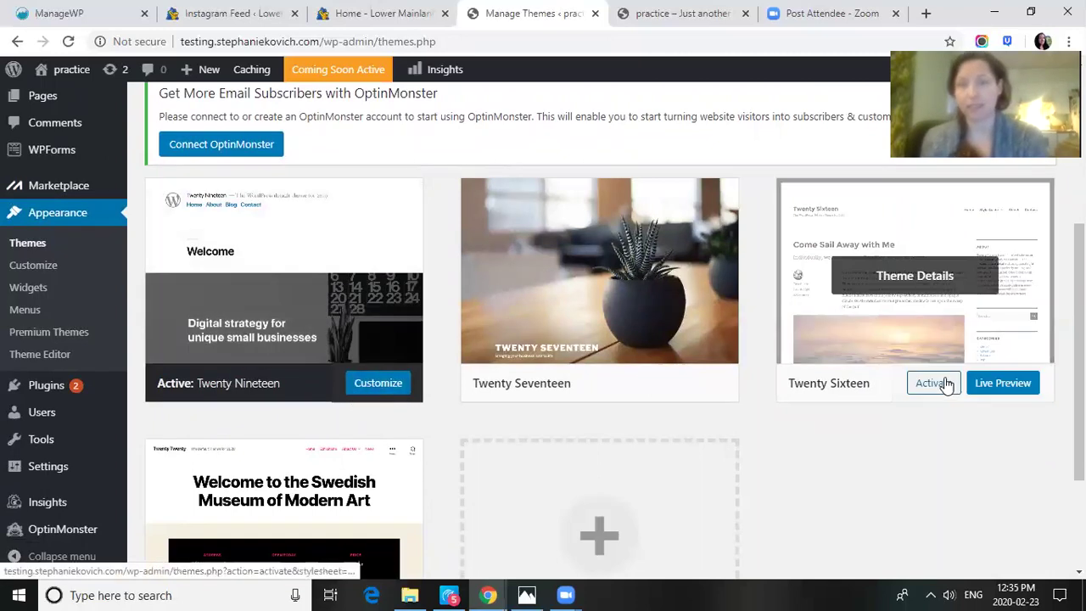
pyautogui.scroll(-2, 1077, 356)
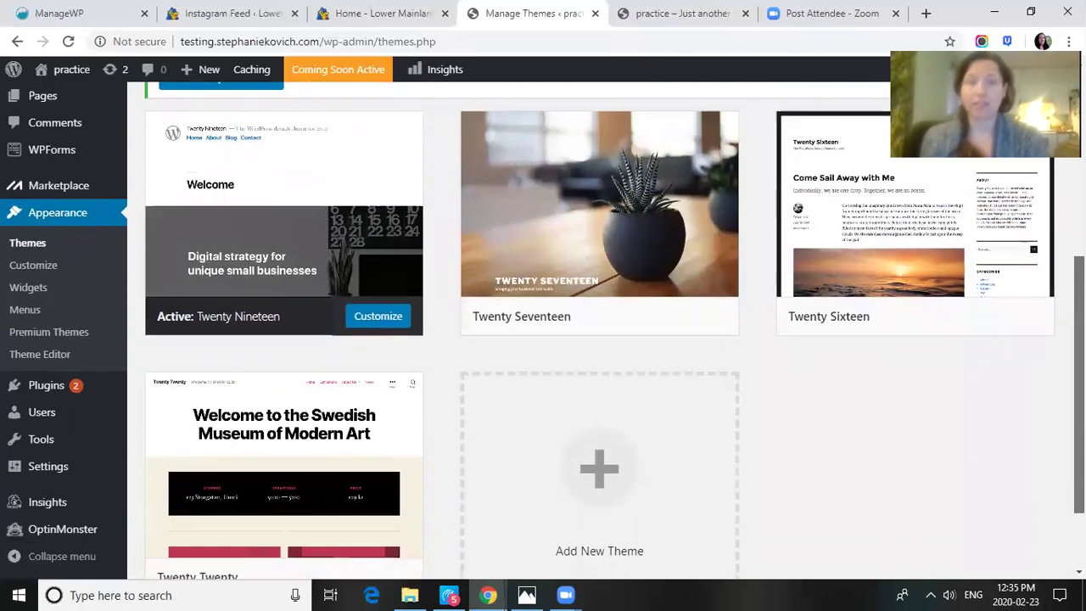
# Review the installed themes page again, from the notices above the theme list to the option for adding a new theme
pyautogui.scroll(1, 599, 255)
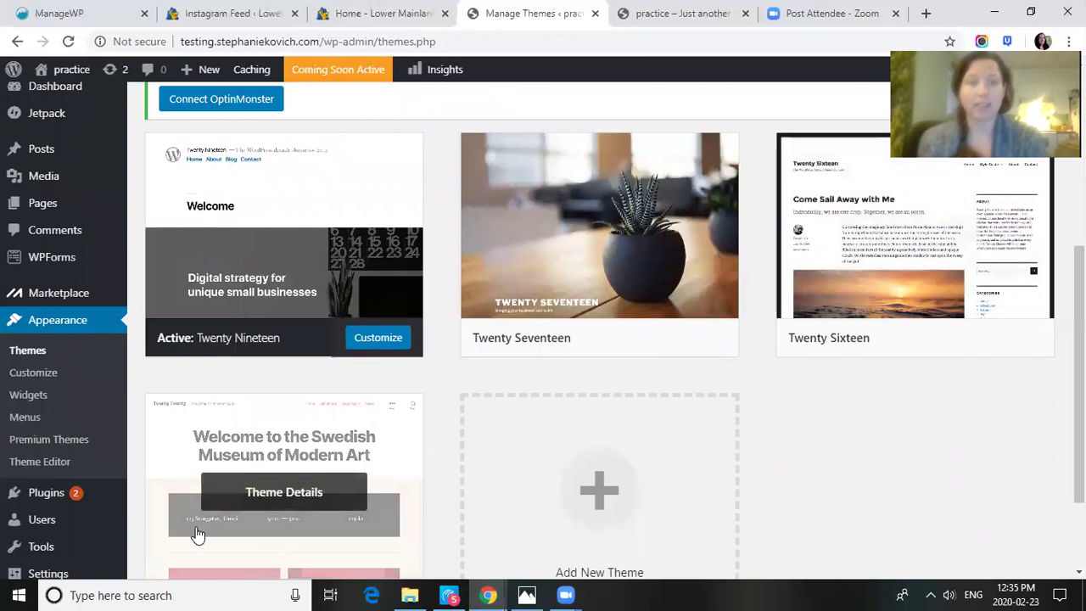
pyautogui.scroll(-2, 599, 331)
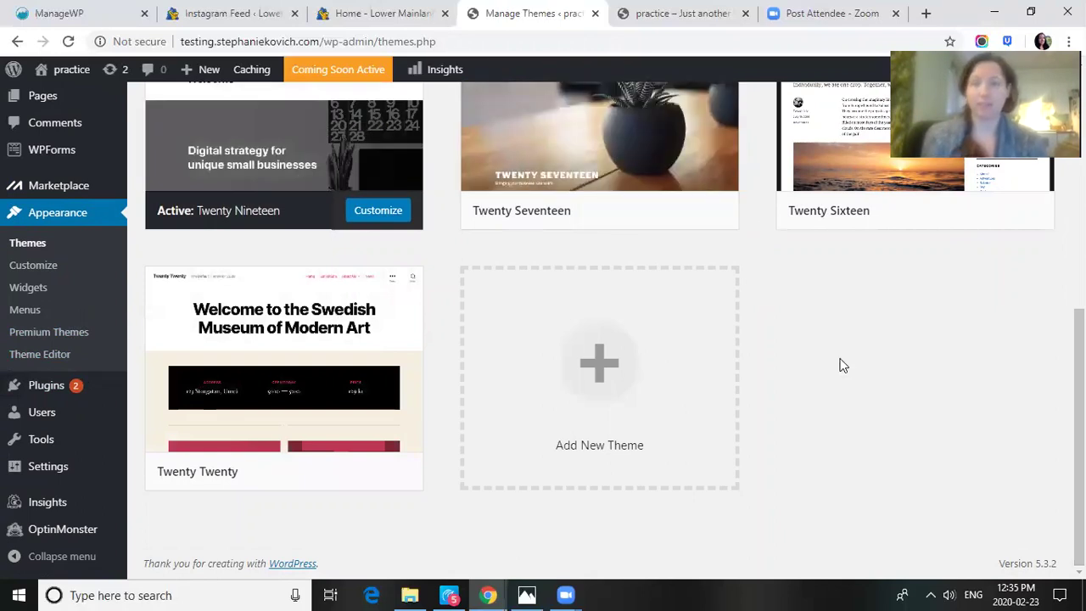
pyautogui.moveTo(1079, 382); pyautogui.dragTo(1079, 227)
pyautogui.scroll(2, 1079, 227)
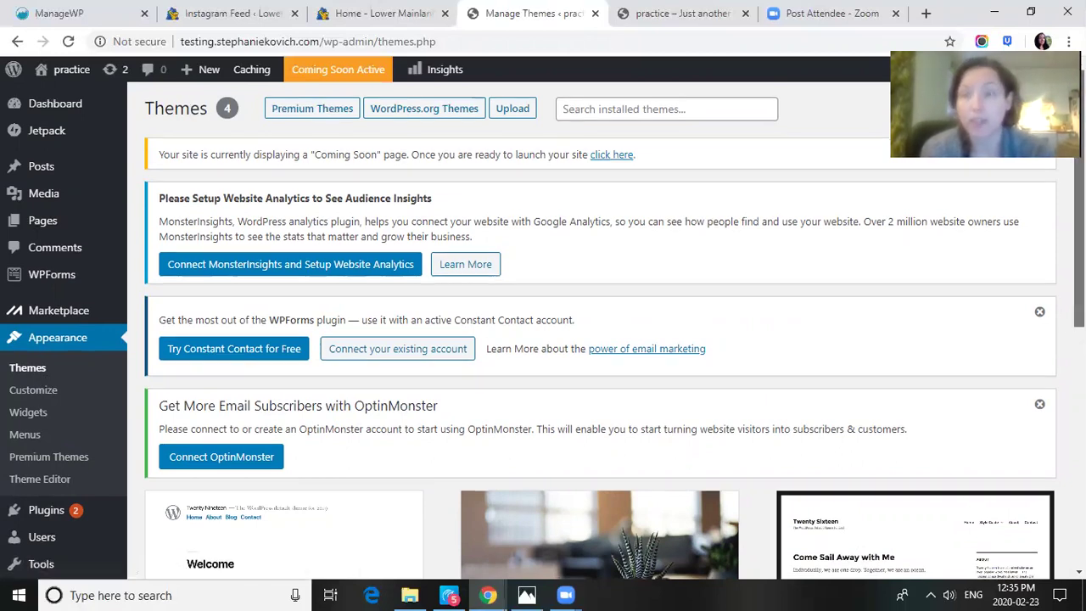
pyautogui.scroll(-6, 599, 331)
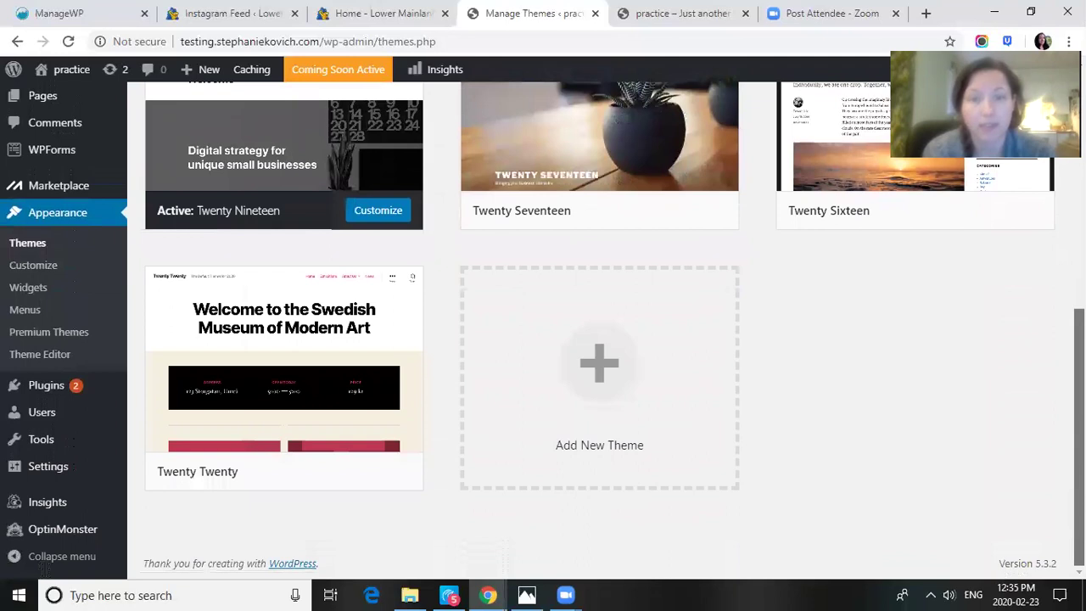
# Open the page for adding themes and browse the featured designs, from A1 and Figero to Patch Lite, The Pet Clinic and Rudra
pyautogui.click(535, 392)
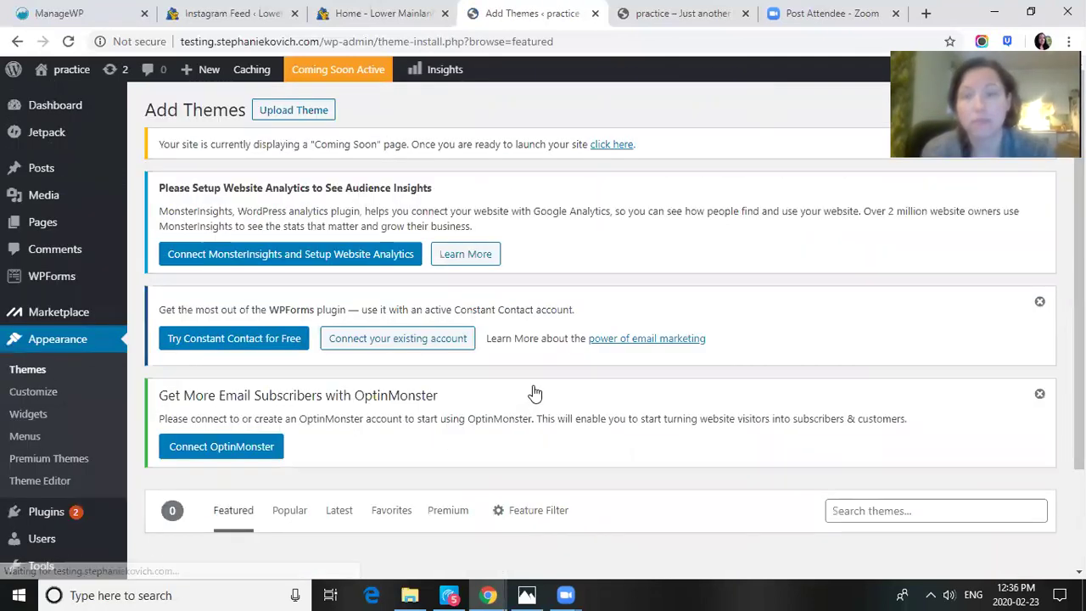
pyautogui.scroll(-2, 534, 392)
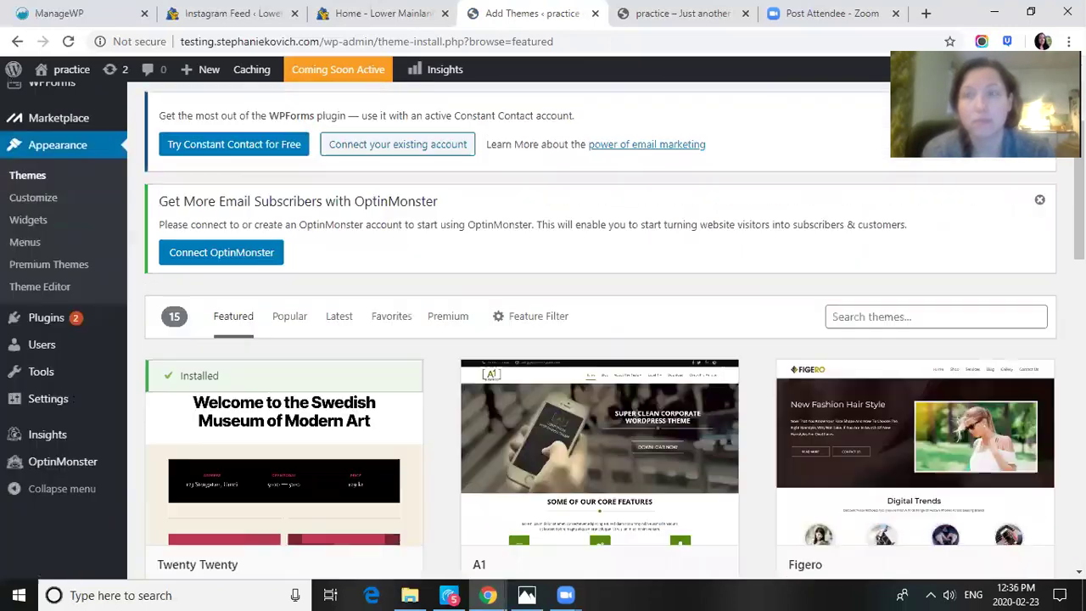
pyautogui.scroll(-3, 601, 331)
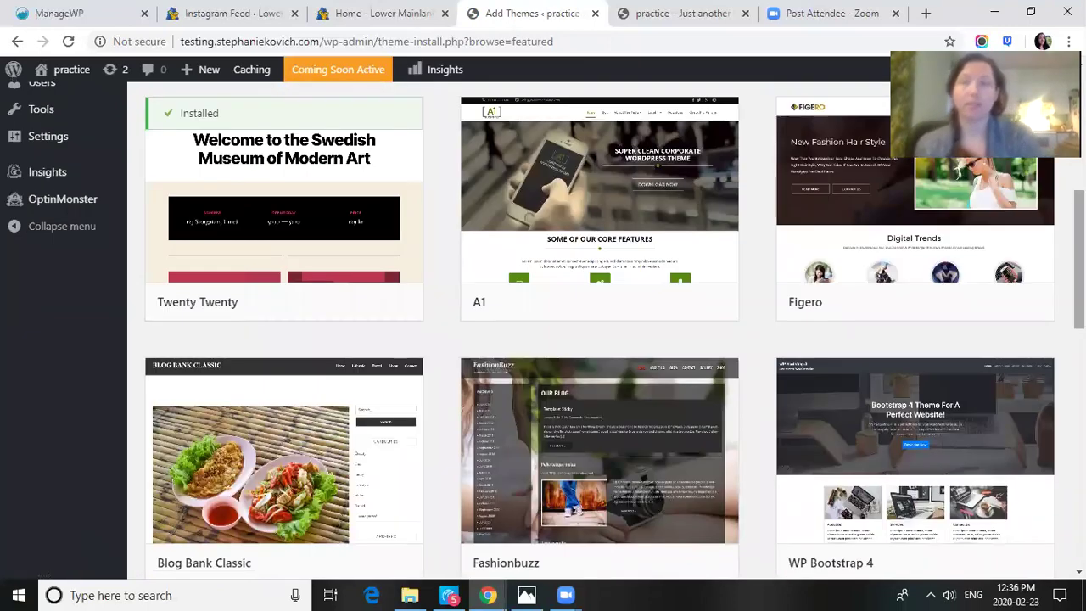
pyautogui.scroll(3, 543, 331)
pyautogui.scroll(-2, 543, 331)
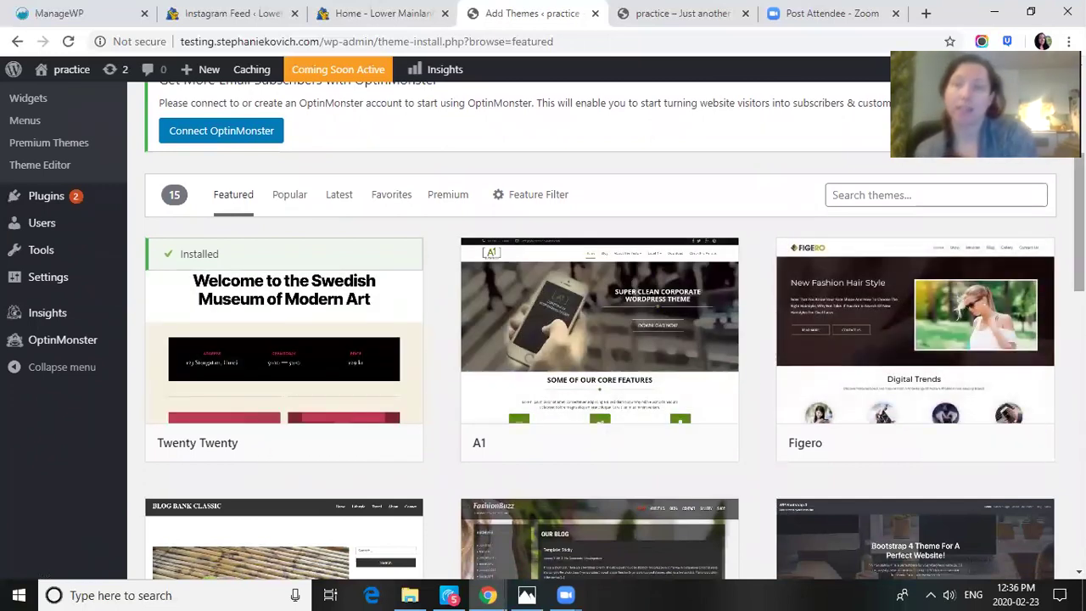
pyautogui.scroll(-1, 1078, 237)
pyautogui.scroll(-5, 599, 330)
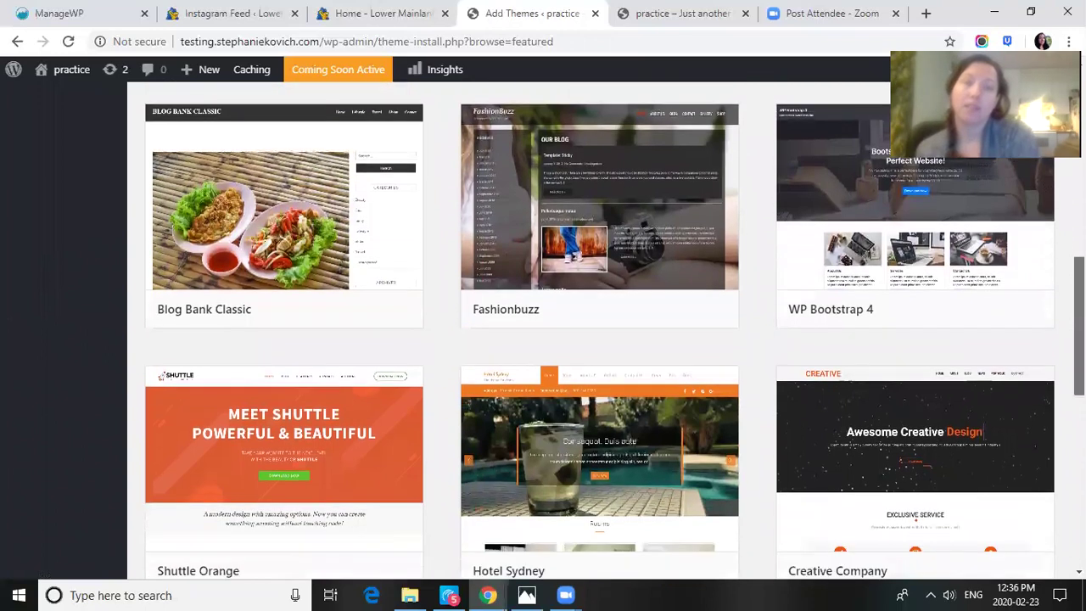
pyautogui.scroll(-3, 599, 331)
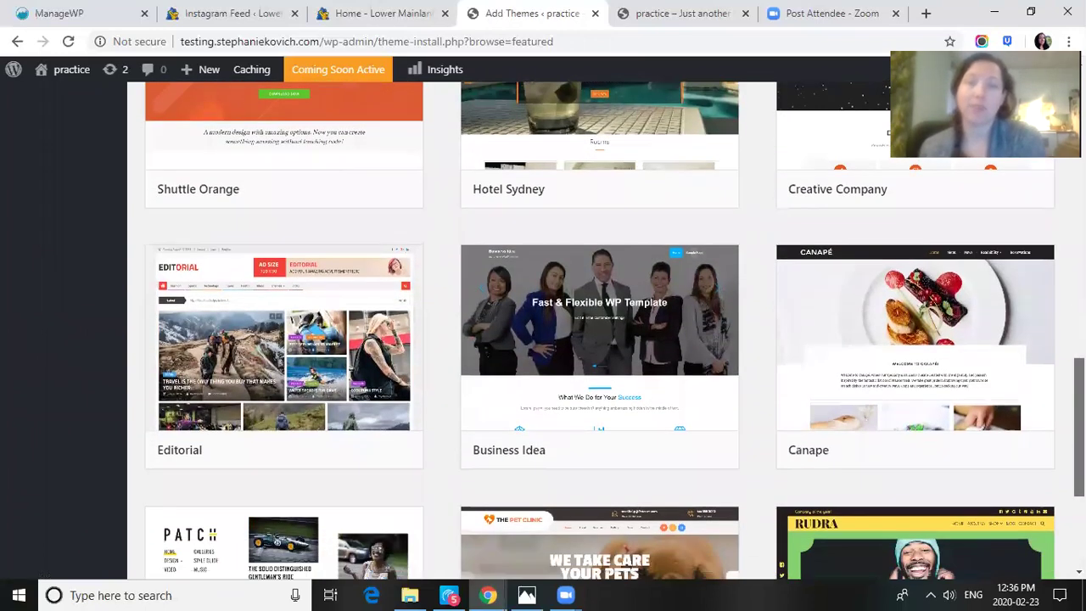
pyautogui.scroll(-3, 598, 330)
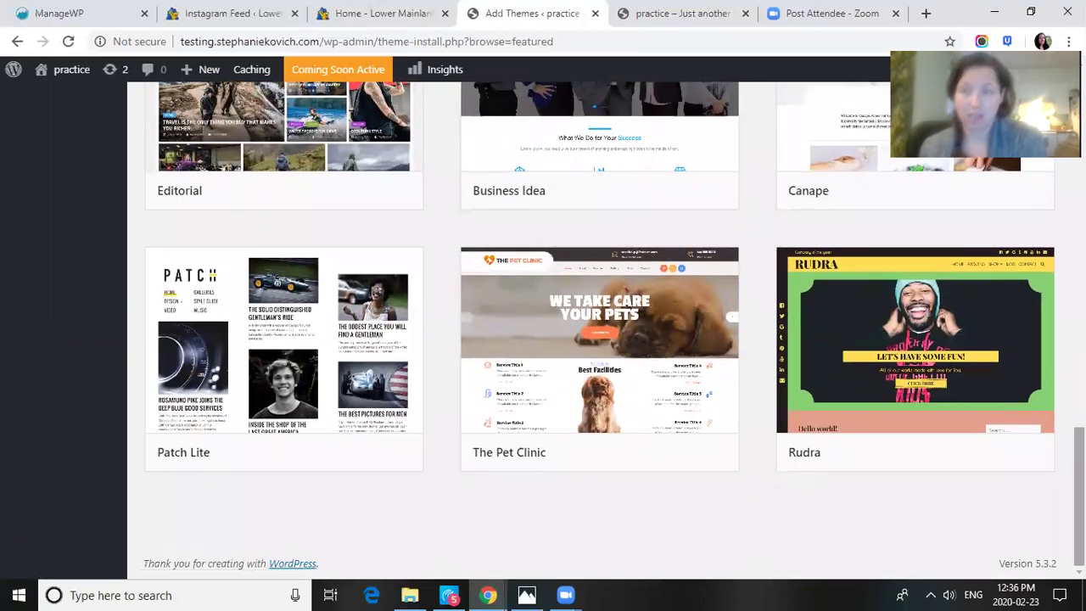
pyautogui.scroll(12, 598, 331)
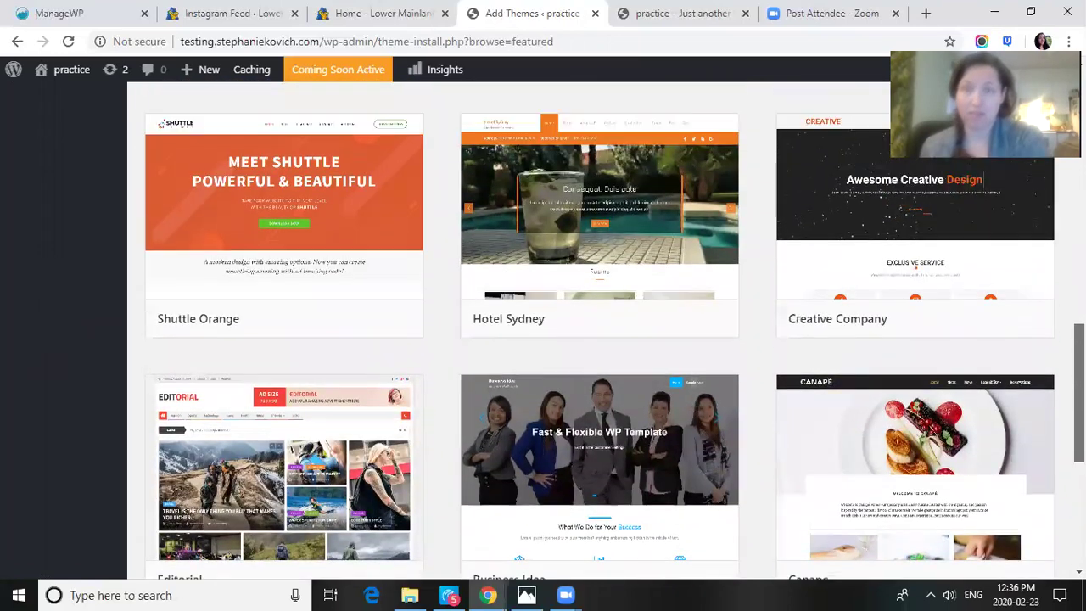
pyautogui.scroll(-1, 542, 331)
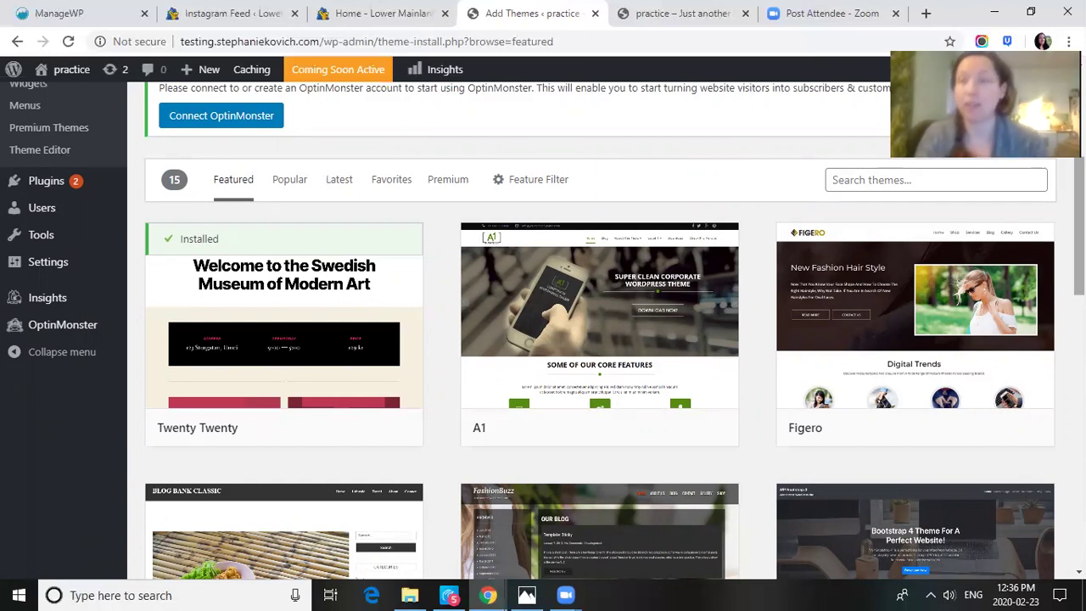
pyautogui.scroll(-4, 599, 322)
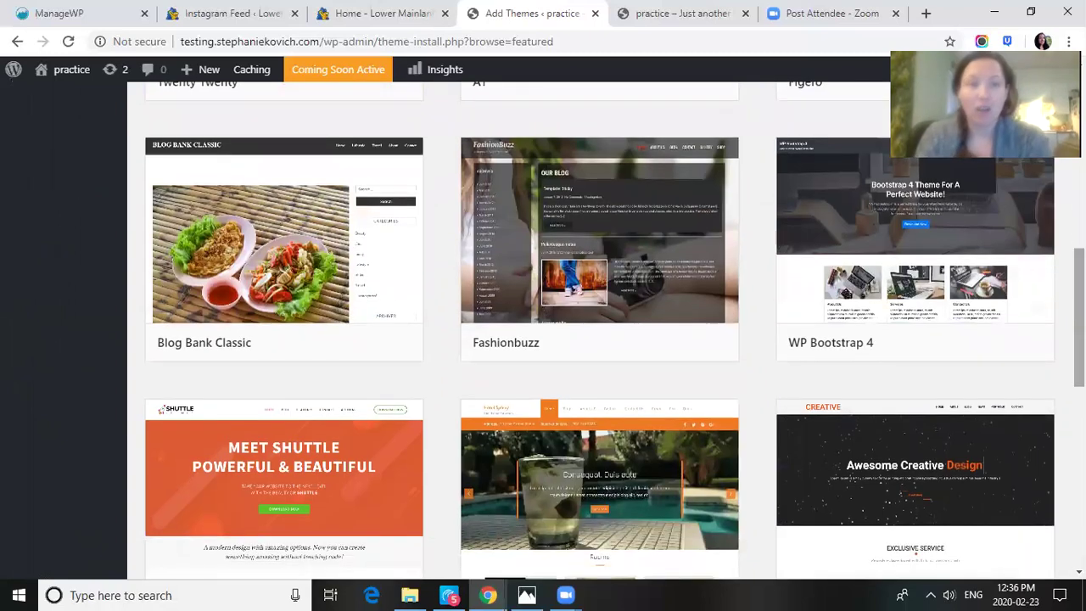
pyautogui.scroll(-5, 599, 331)
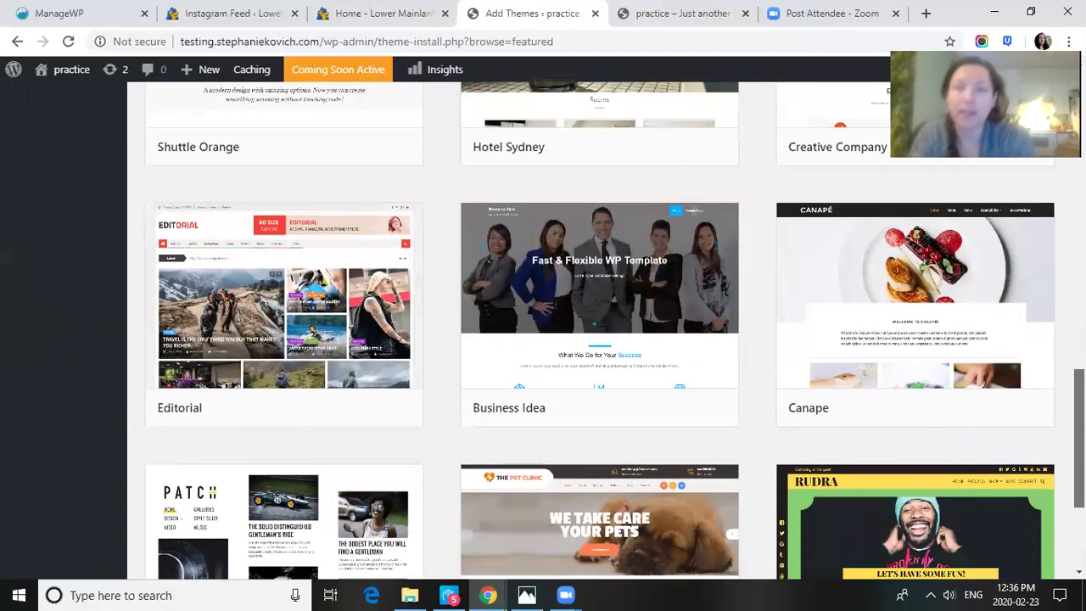
pyautogui.moveTo(1079, 437); pyautogui.dragTo(1075, 12)
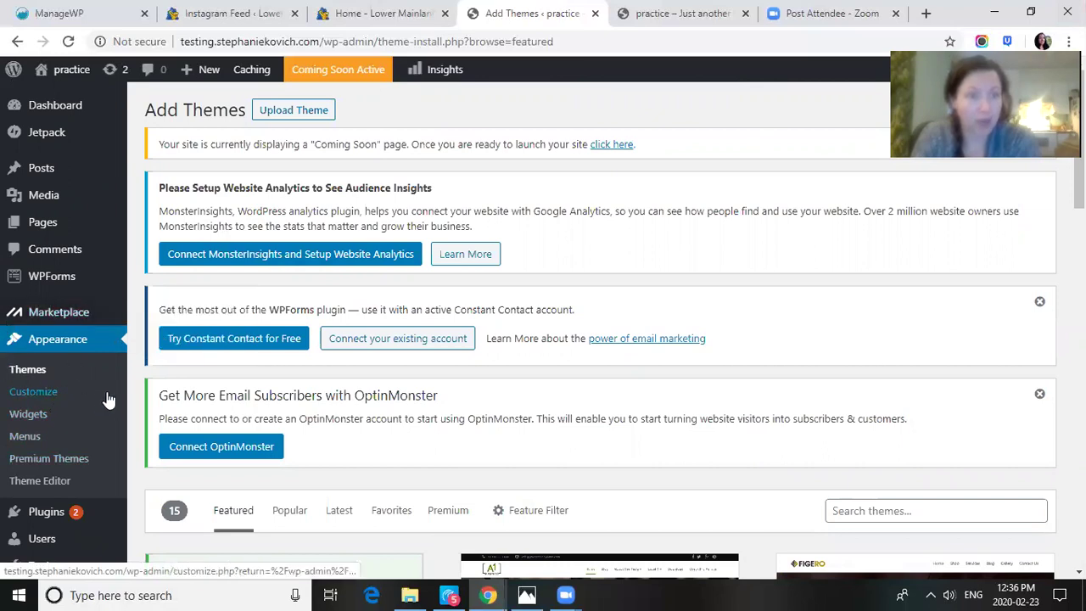
# Open the site identity settings in the theme customizer and clear both the site title and the tagline
pyautogui.click(54, 399)
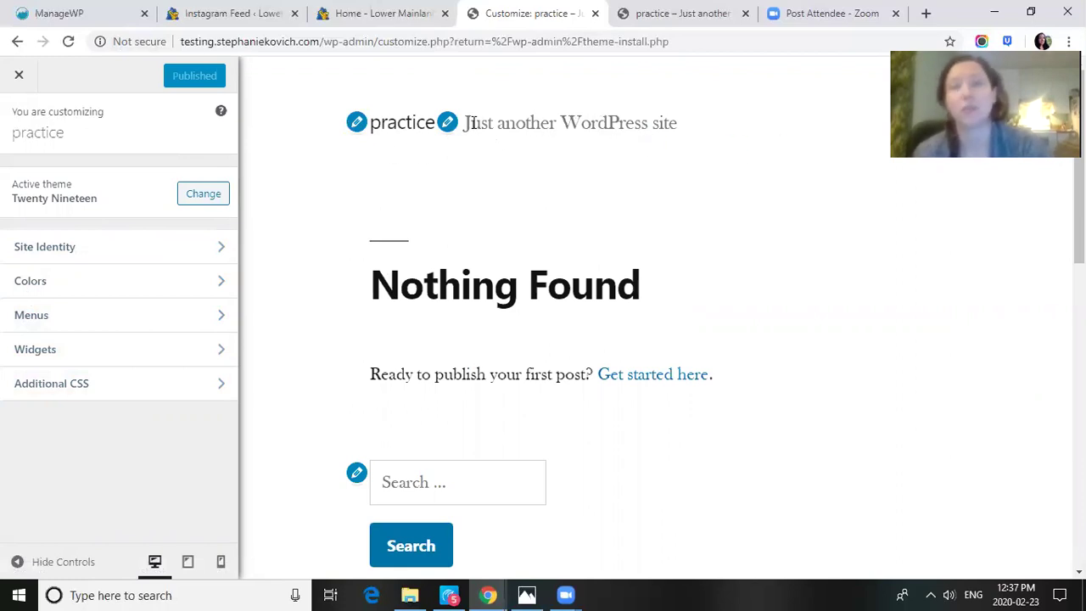
pyautogui.click(360, 129)
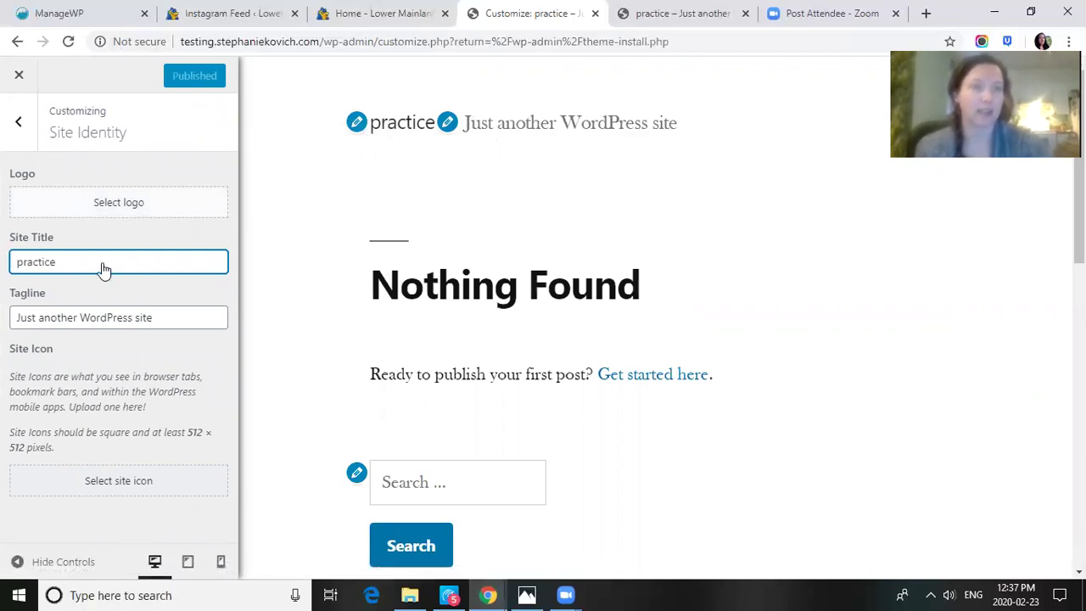
pyautogui.click(167, 261)
pyautogui.moveTo(104, 261); pyautogui.dragTo(3, 260)
pyautogui.press('BackSpace')
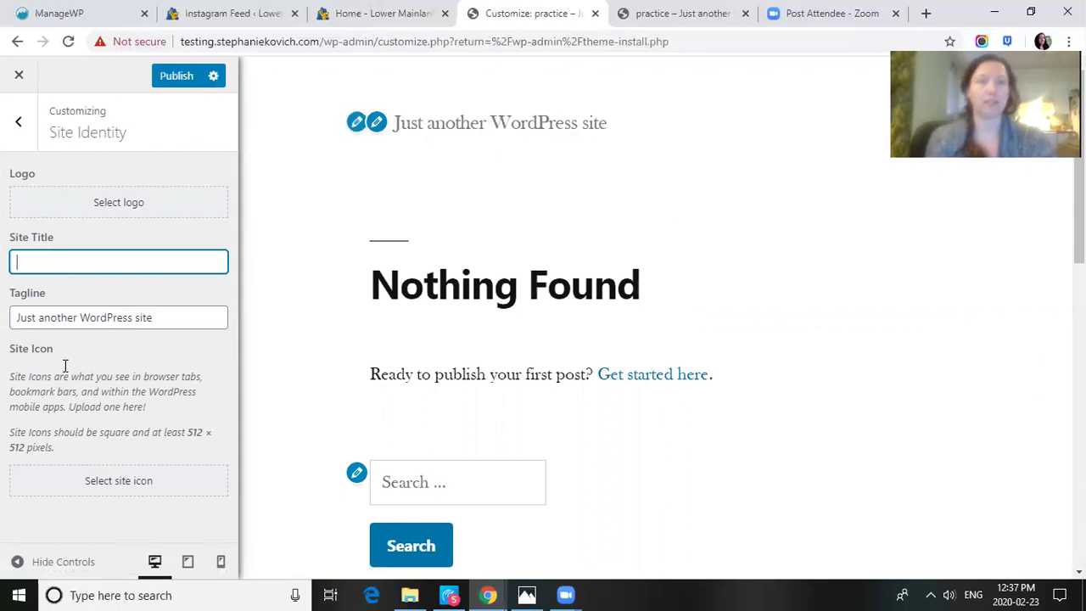
pyautogui.click(195, 317)
pyautogui.moveTo(222, 317); pyautogui.dragTo(1, 317)
pyautogui.press('BackSpace')
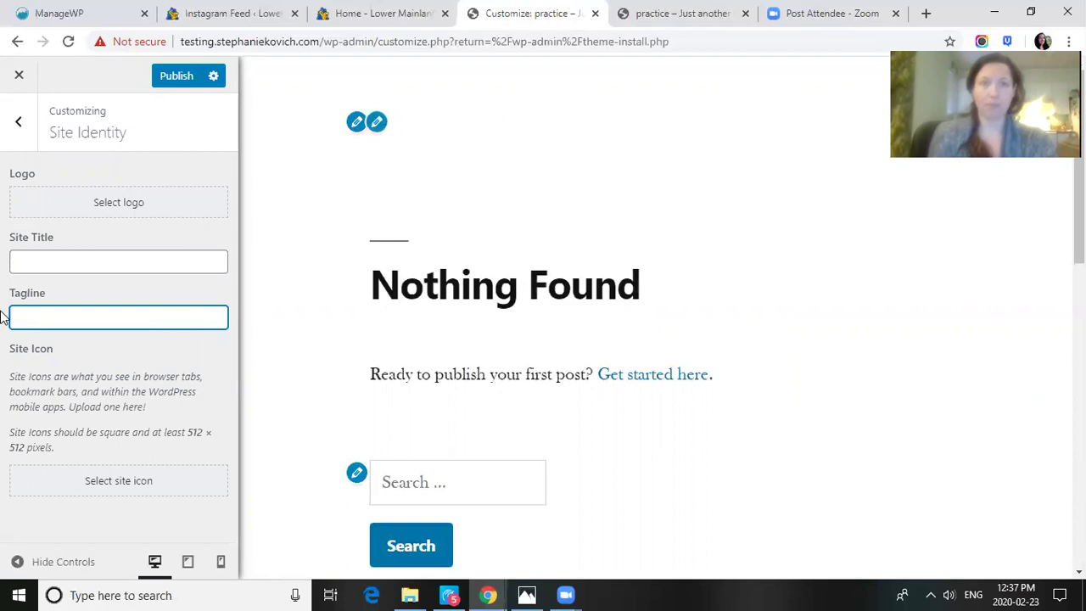
# Enter the site owner's full name as the site title and "Awesome website" as the tagline
pyautogui.click(207, 257)
pyautogui.write('Stephanie Ko')
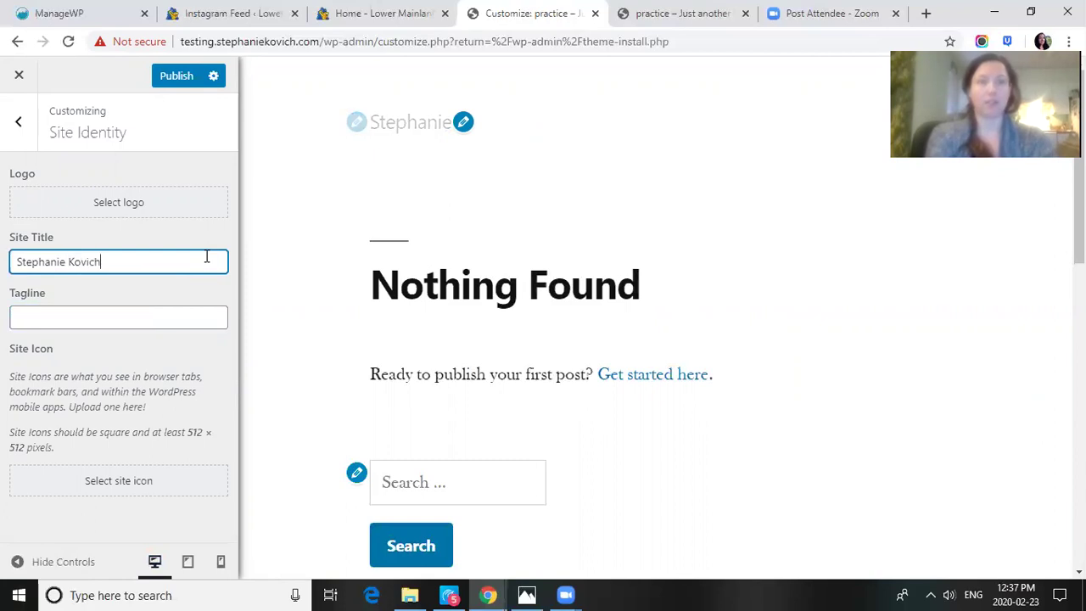
pyautogui.write('vich')
pyautogui.click(154, 319)
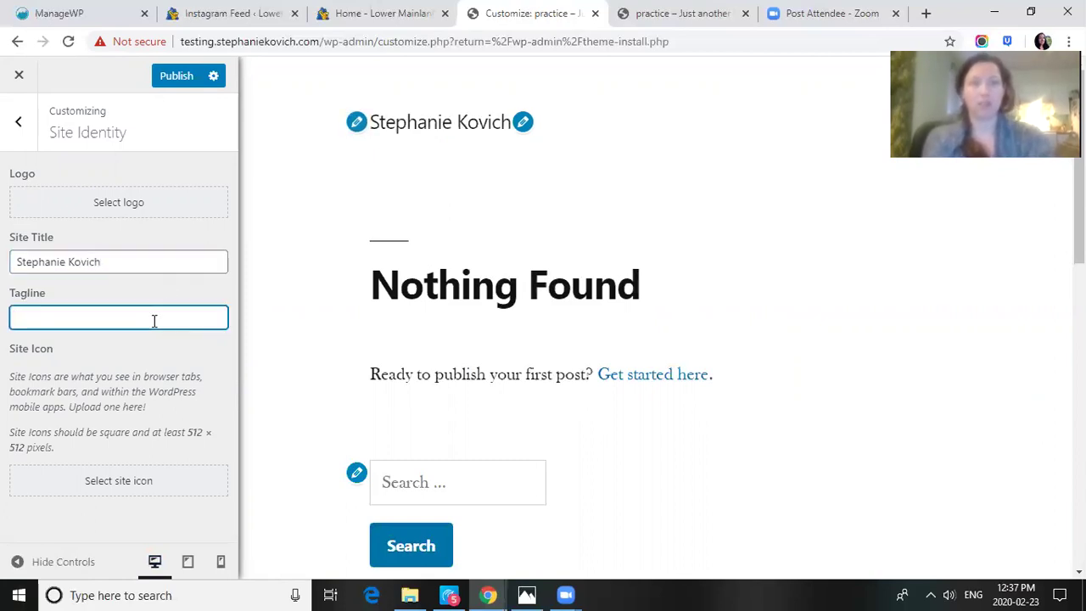
pyautogui.write('Awesome website')
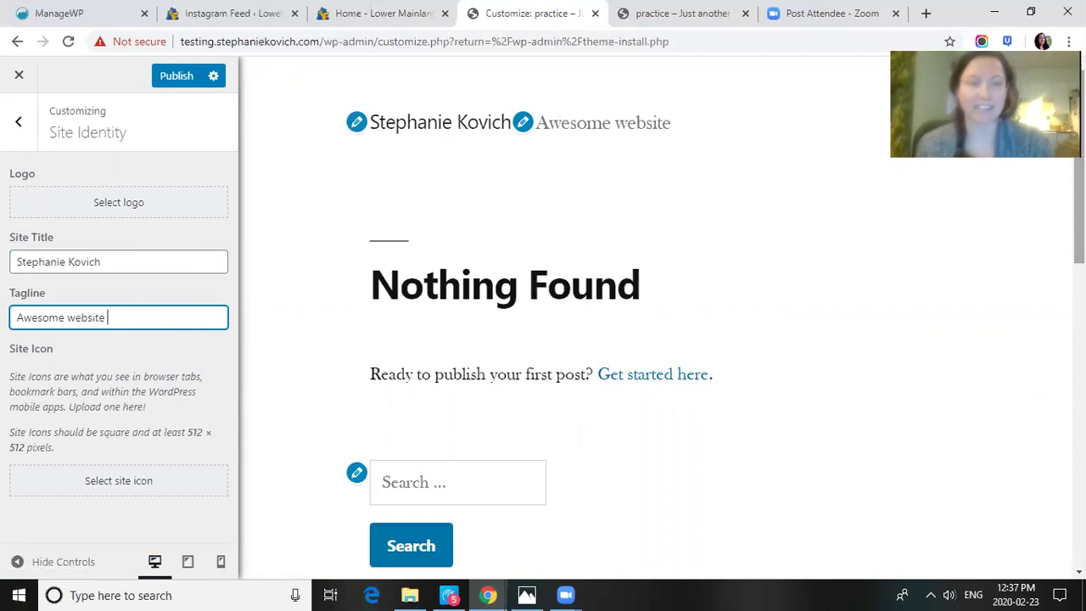
# Check the page preview and remove the tagline again, keeping only the site title
pyautogui.scroll(-2, 661, 322)
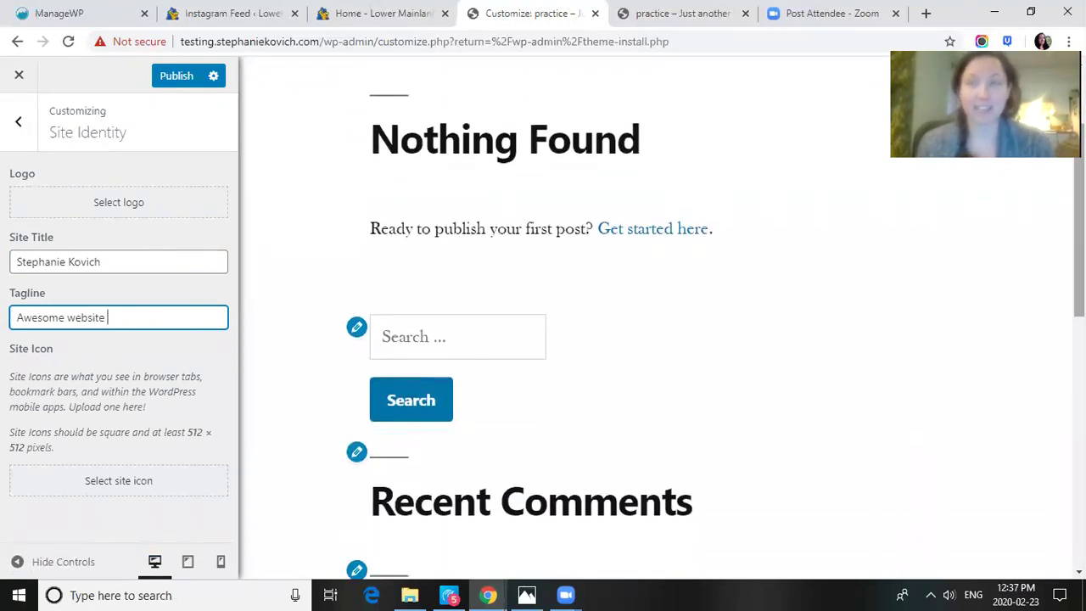
pyautogui.scroll(2, 662, 323)
pyautogui.moveTo(154, 313); pyautogui.dragTo(4, 355)
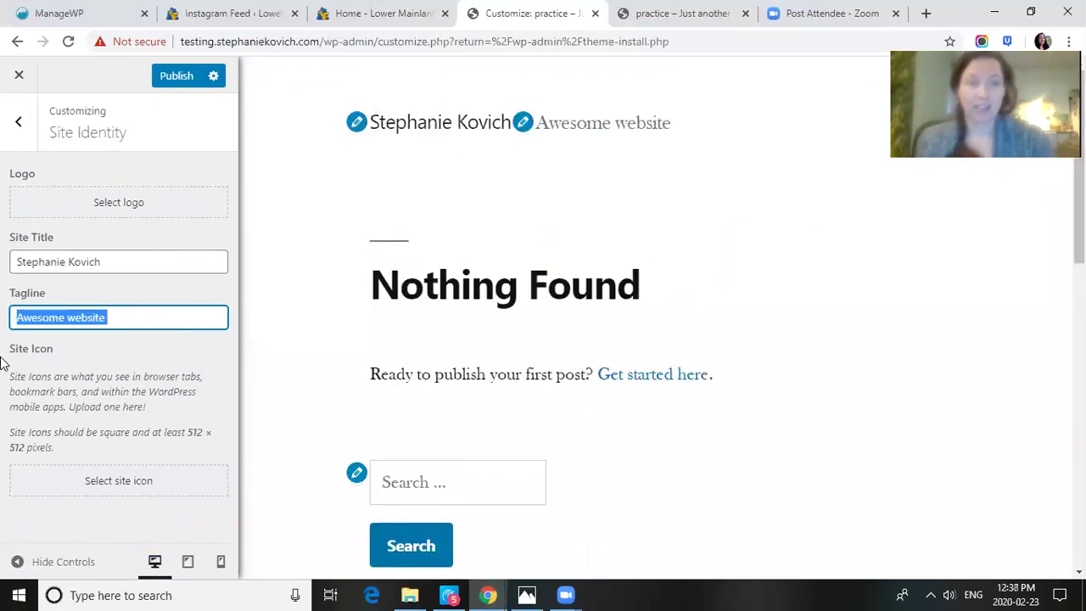
pyautogui.press('BackSpace')
pyautogui.click(108, 264)
pyautogui.click(506, 294)
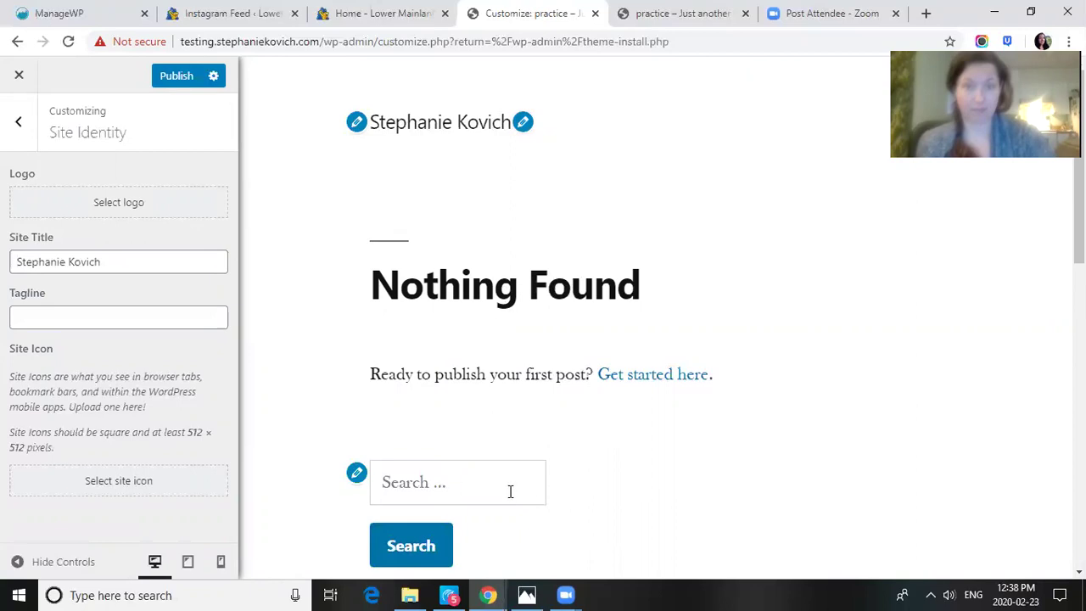
# Look over the customizer's color settings and its menu settings, then return to the customizer overview
pyautogui.click(23, 125)
pyautogui.click(114, 278)
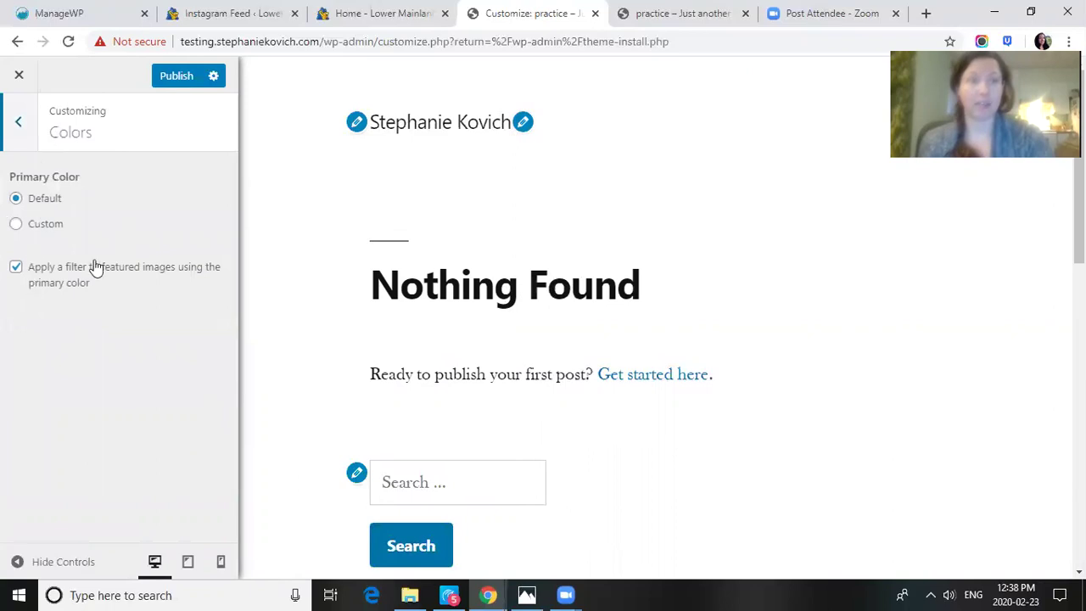
pyautogui.click(15, 124)
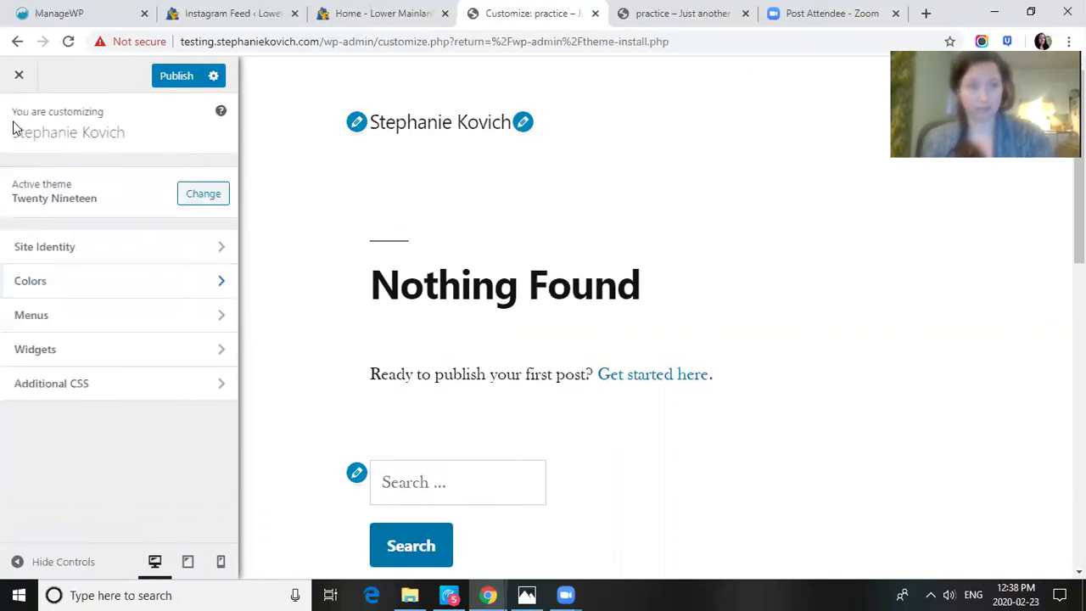
pyautogui.click(71, 314)
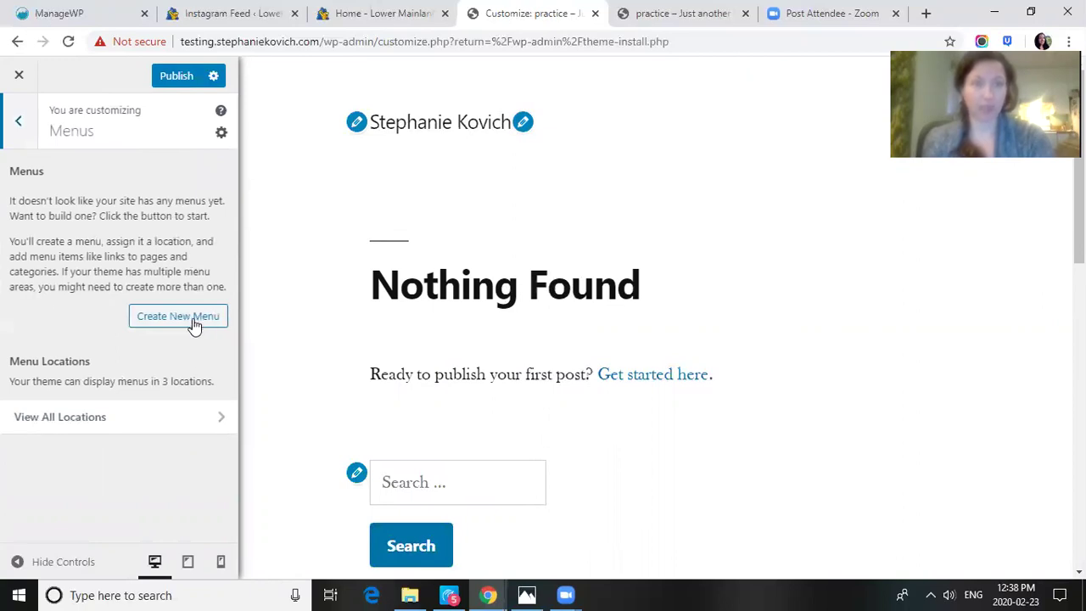
pyautogui.click(17, 123)
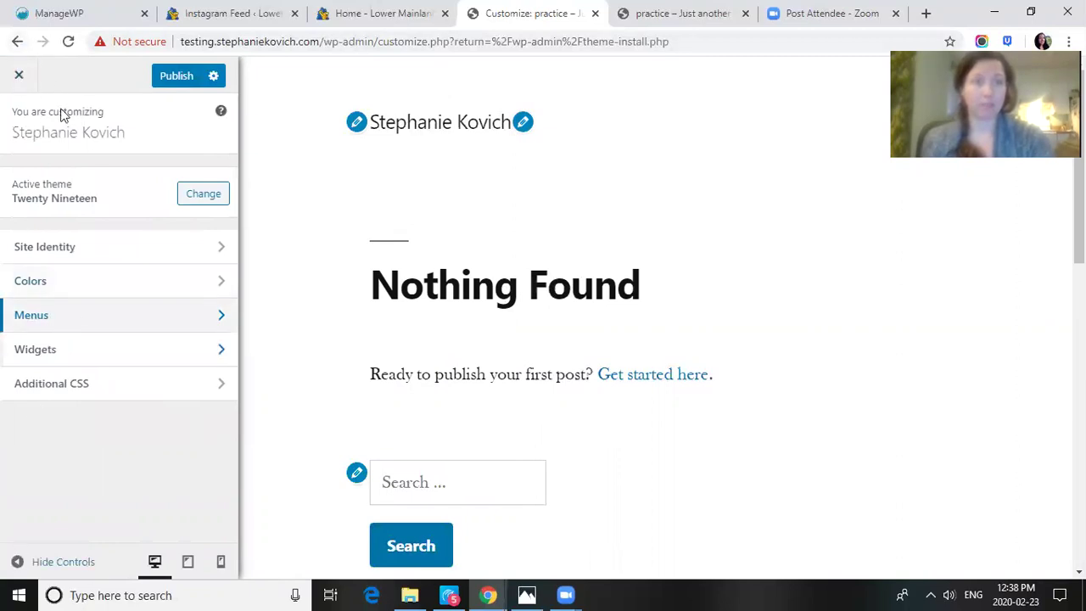
# Leave the customizer, discarding the unsaved changes, and view the practice site's front page that is already open in the browser
pyautogui.click(18, 77)
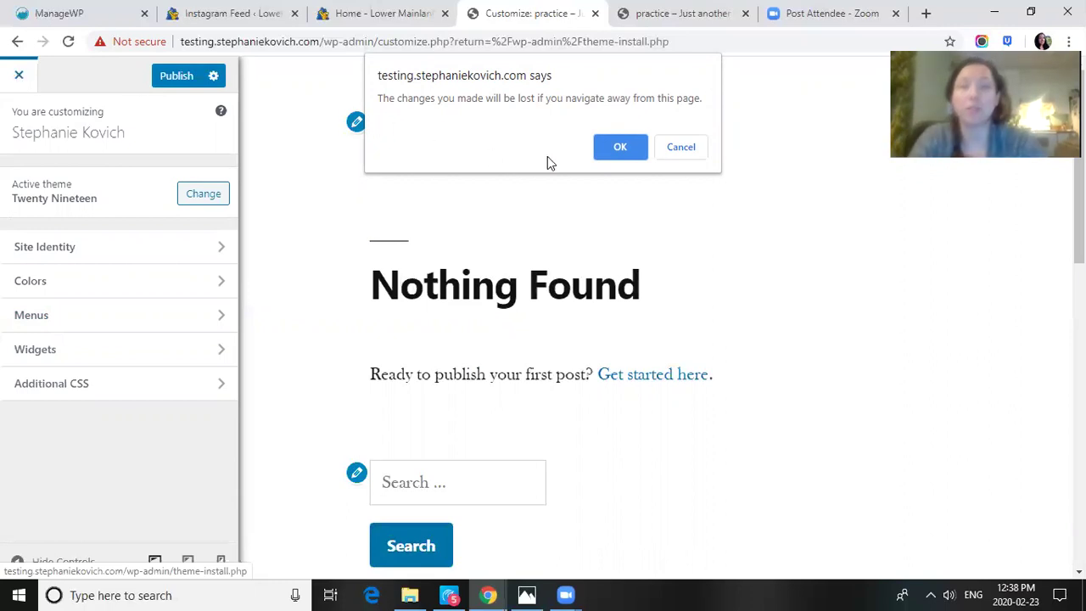
pyautogui.click(628, 149)
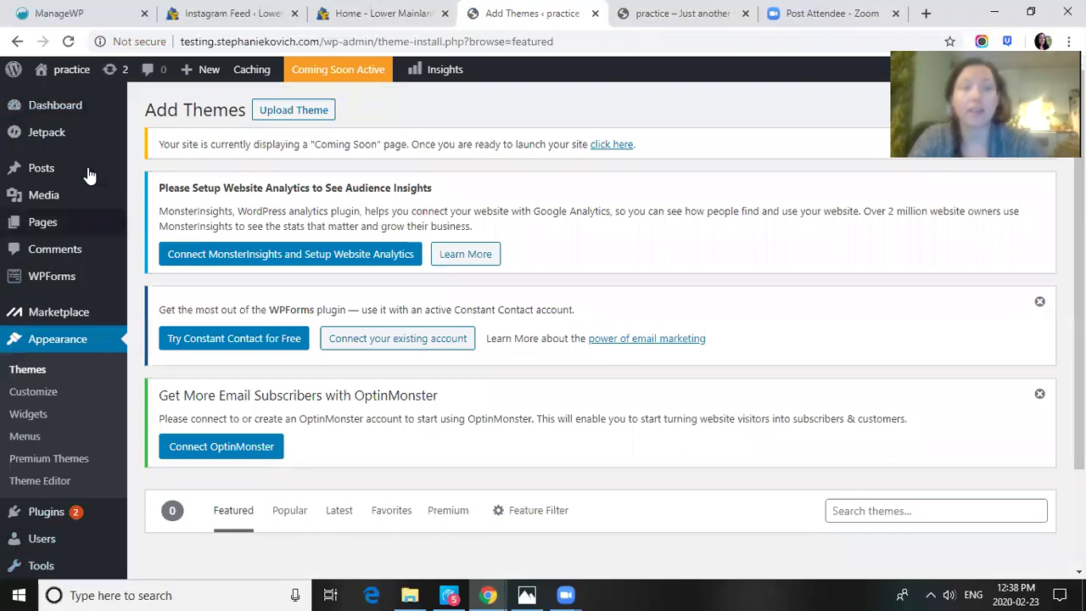
pyautogui.moveTo(37, 525)
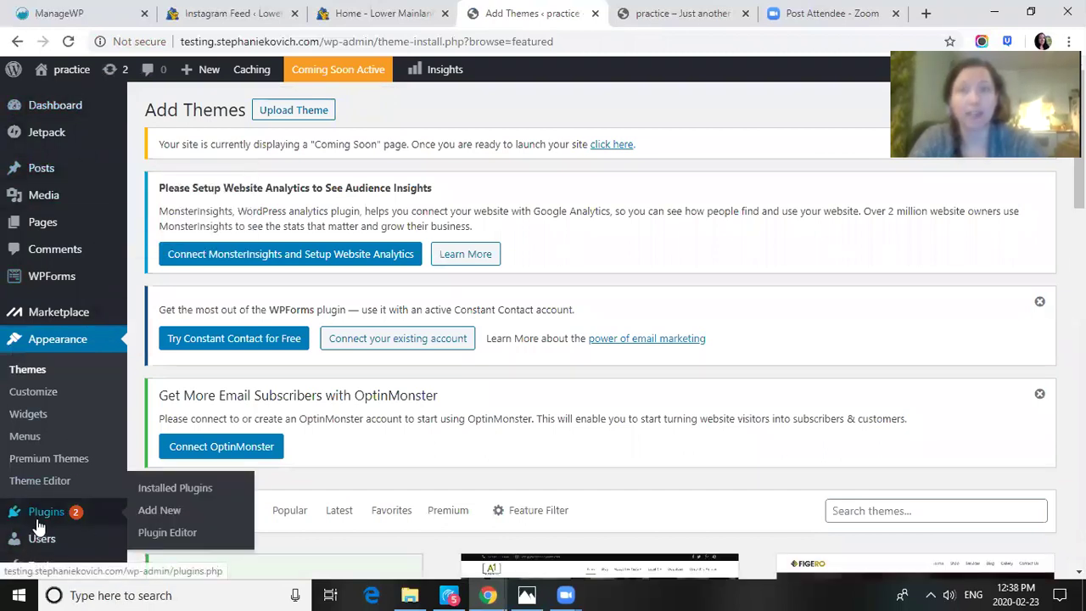
pyautogui.moveTo(72, 71)
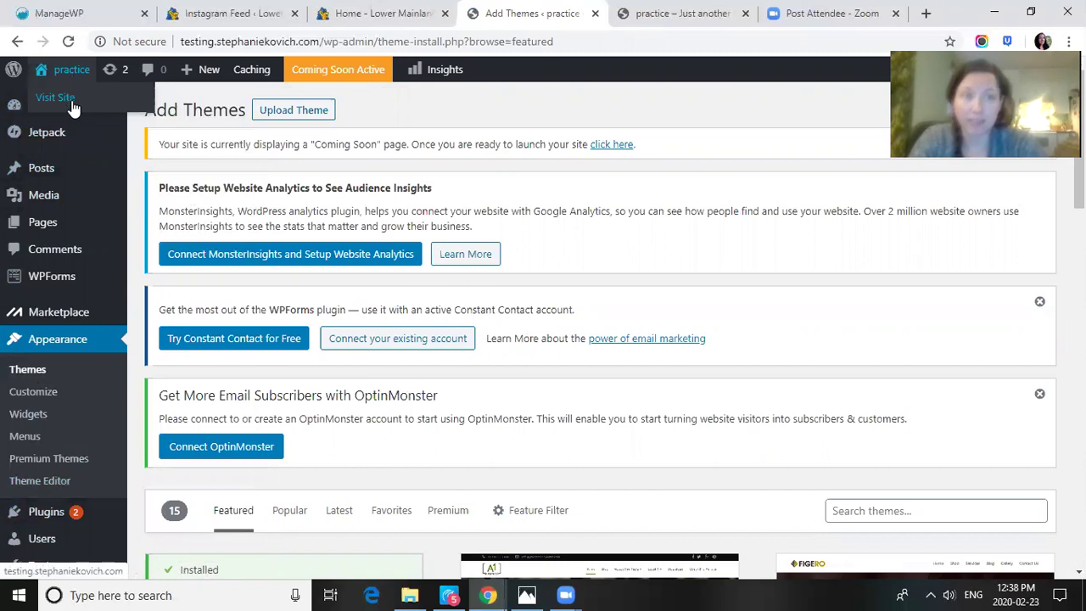
pyautogui.click(687, 27)
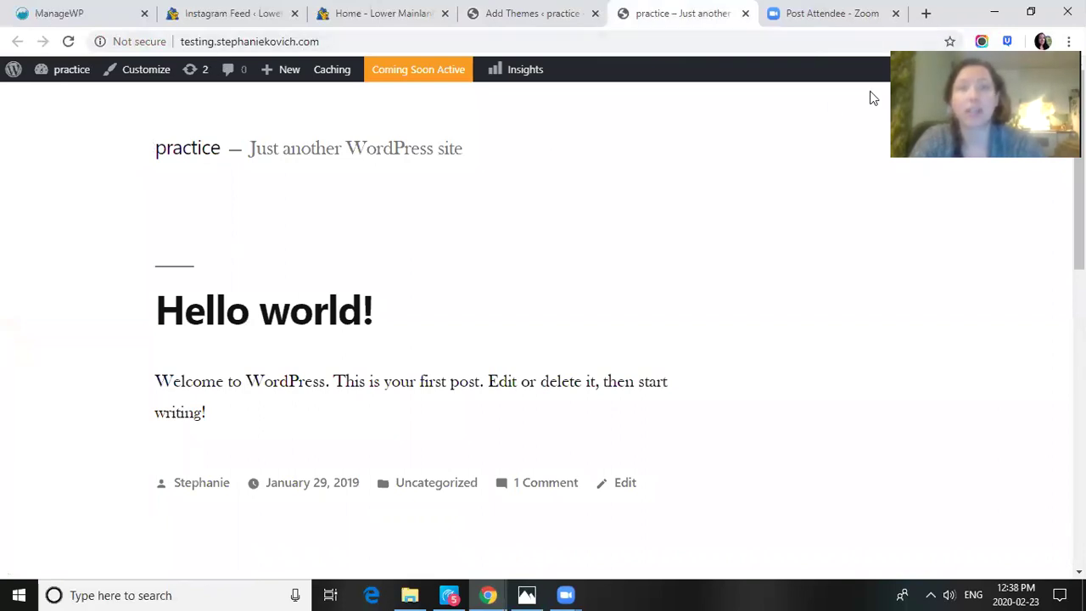
# Reload the practice site's front page to check its current content, and return to the Add Themes admin page
pyautogui.click(674, 46)
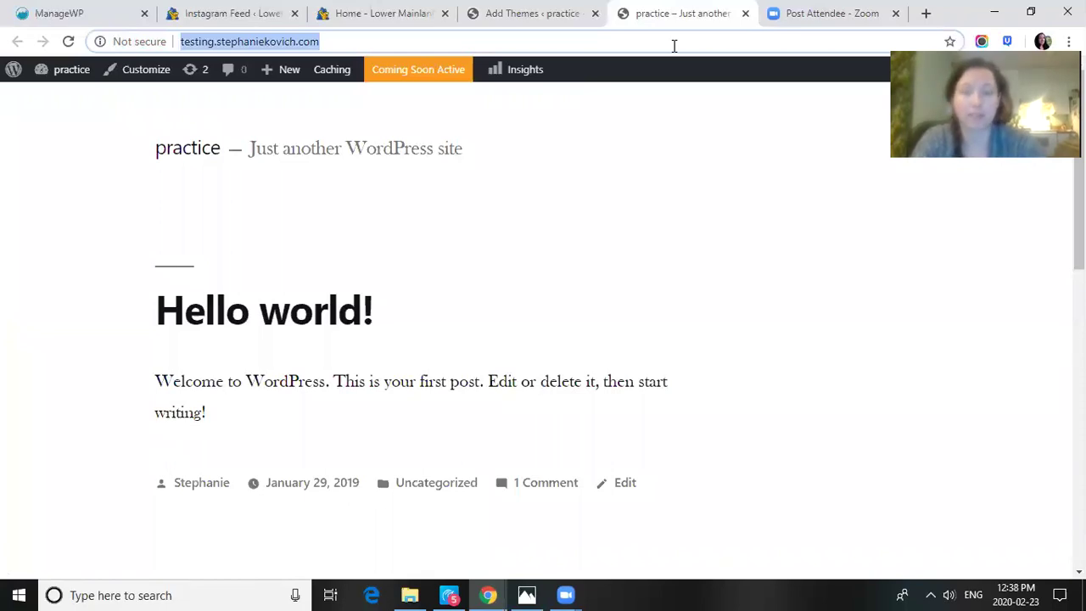
pyautogui.press('Return')
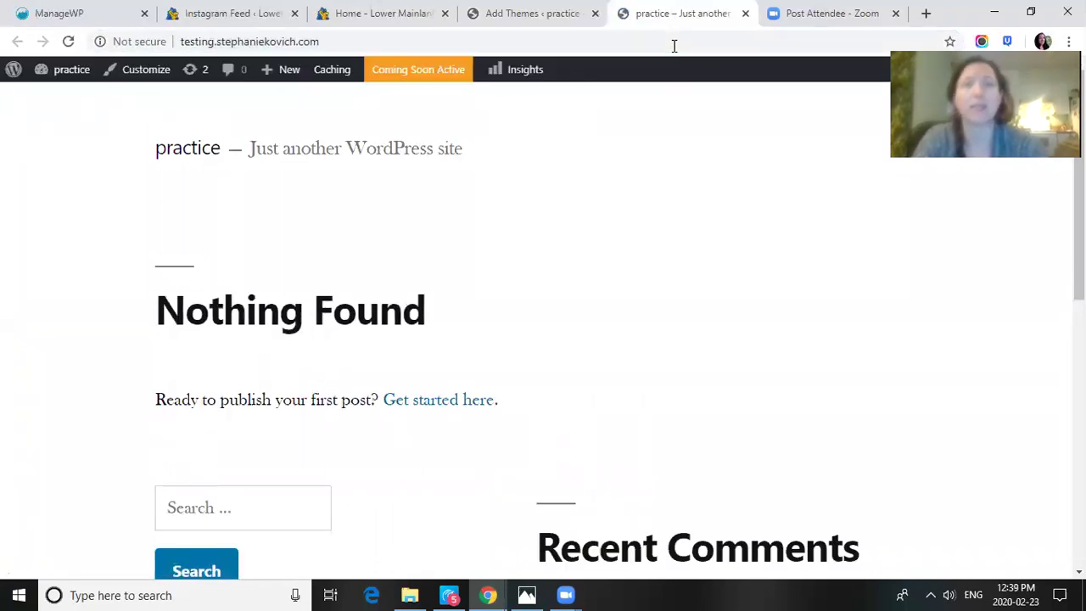
pyautogui.click(535, 24)
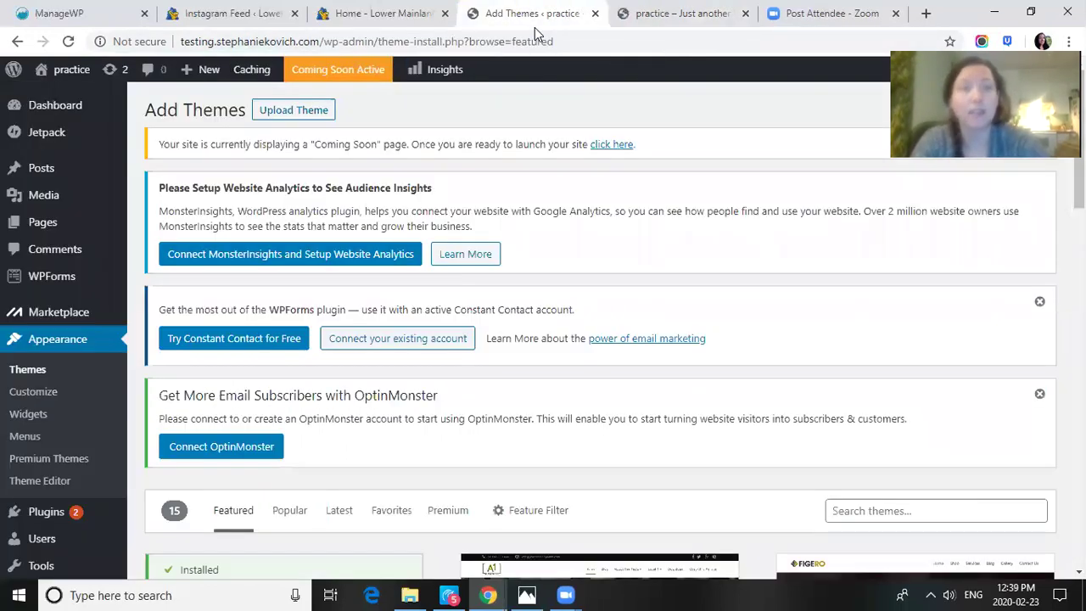
pyautogui.click(702, 13)
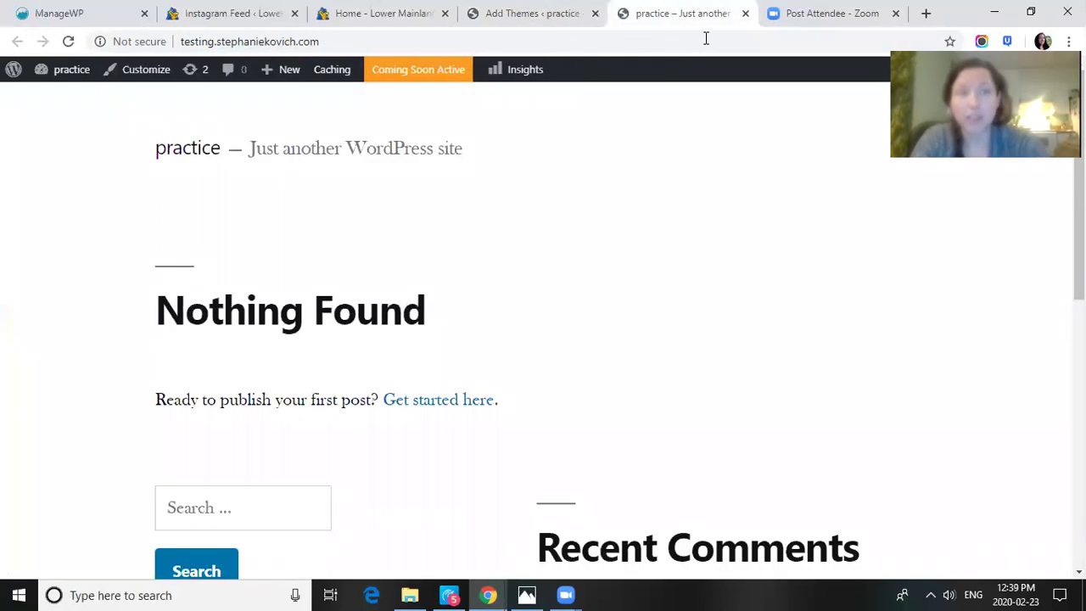
pyautogui.click(501, 25)
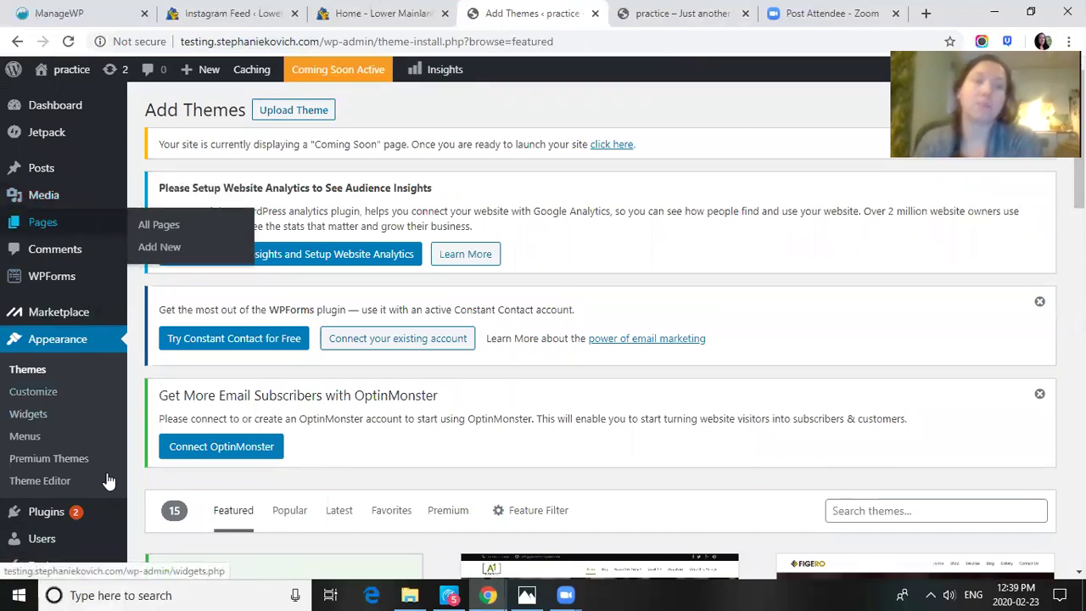
pyautogui.moveTo(239, 82)
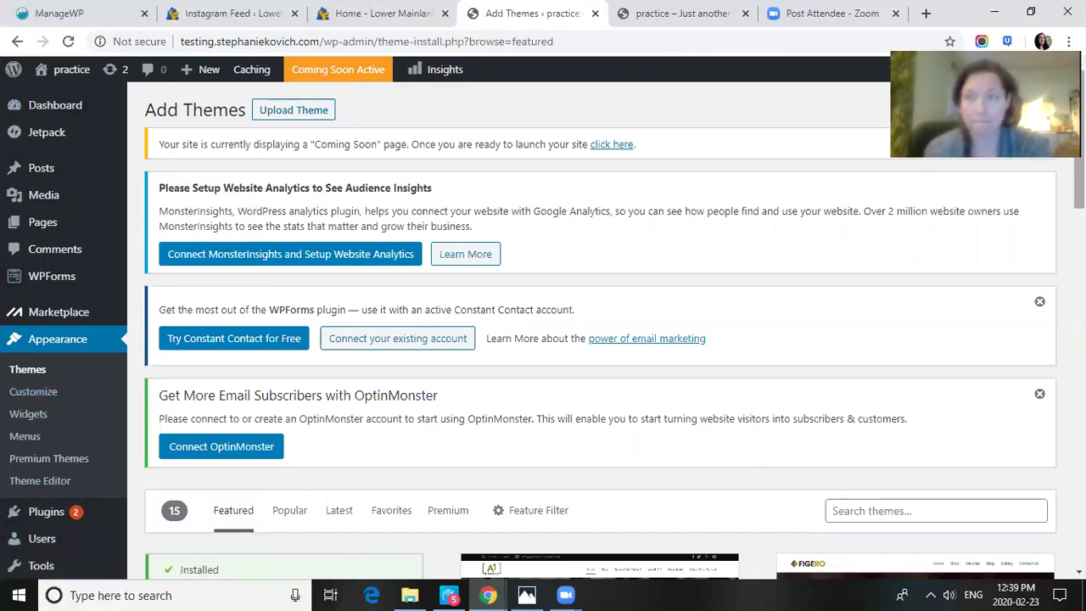
# Open the installed plugins page and look through the list of plugins with their descriptions and available updates
pyautogui.scroll(-1, 339, 382)
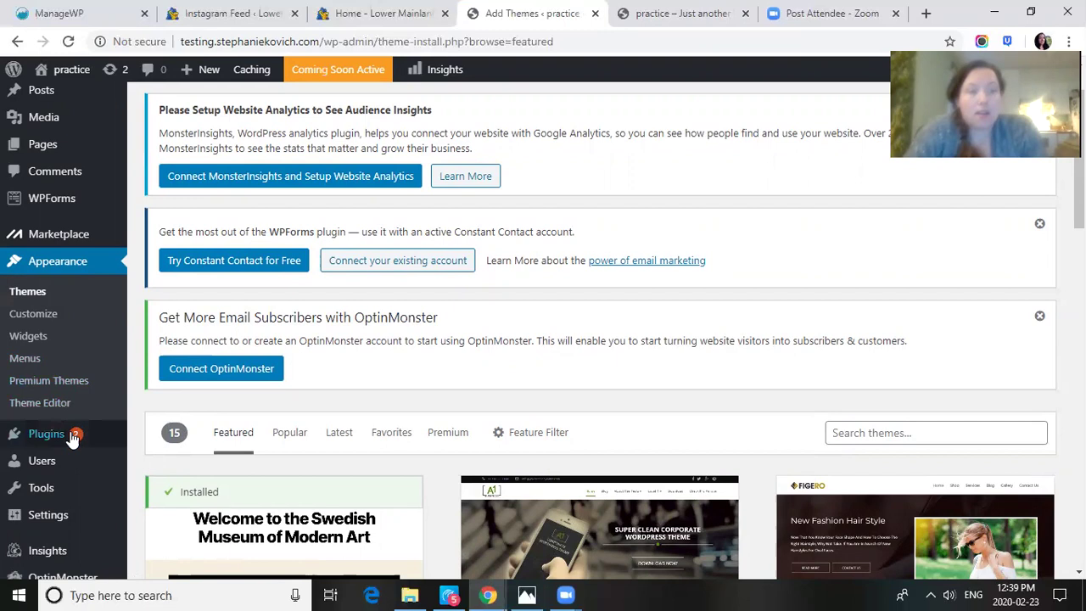
pyautogui.moveTo(73, 439)
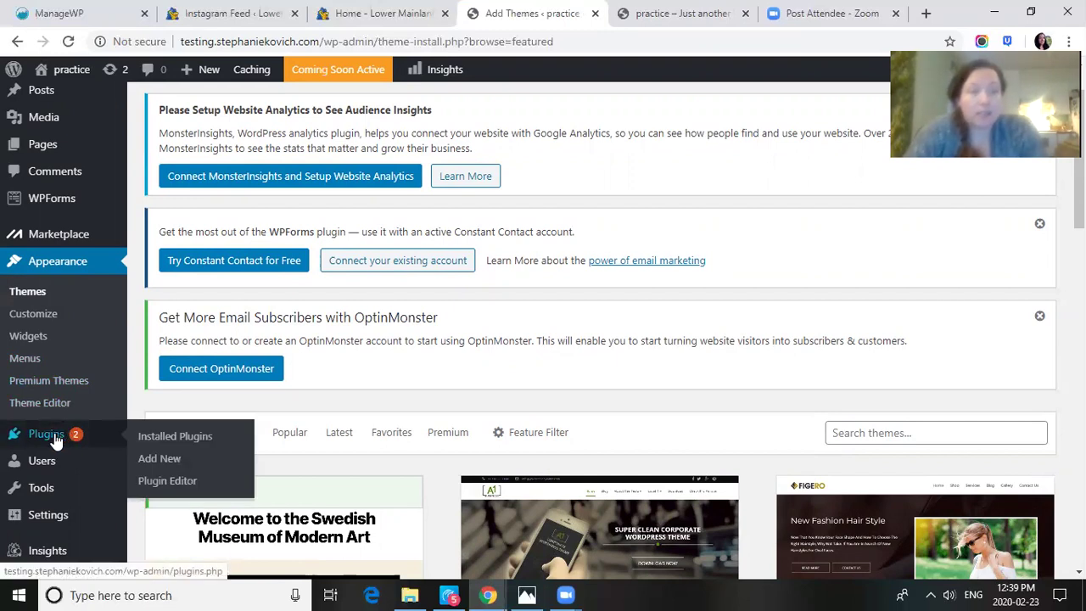
pyautogui.click(55, 440)
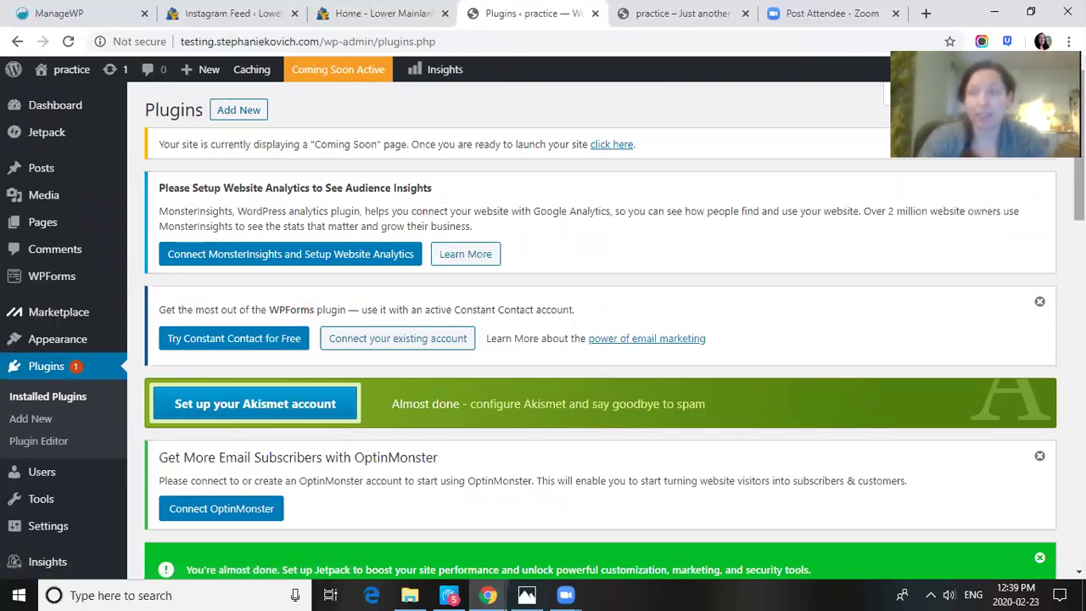
pyautogui.scroll(-4, 594, 339)
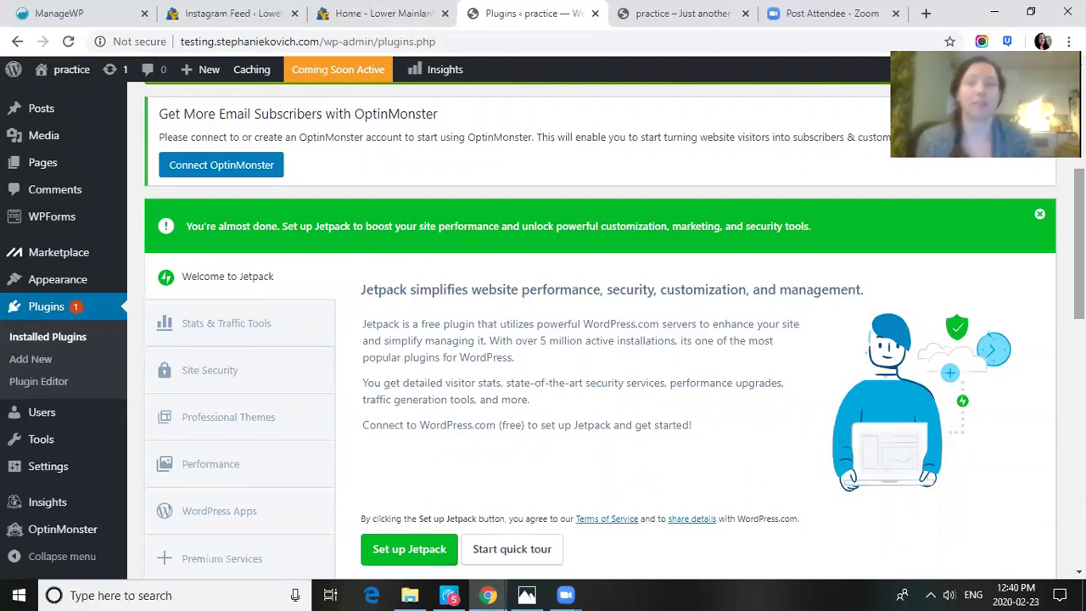
pyautogui.moveTo(1079, 243); pyautogui.dragTo(1079, 430)
pyautogui.scroll(1, 594, 330)
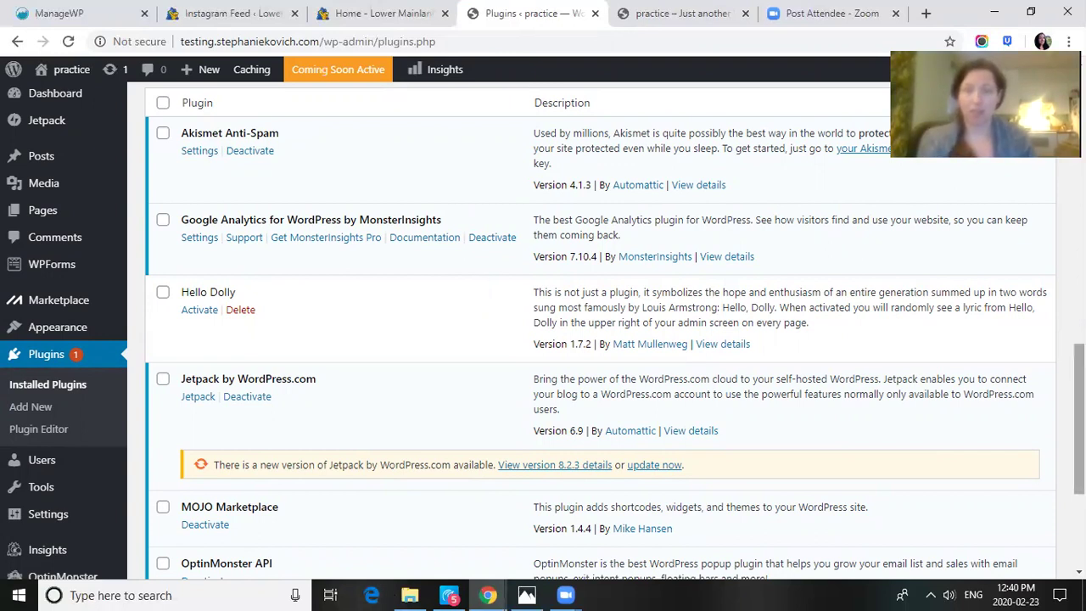
pyautogui.scroll(-3, 594, 331)
pyautogui.moveTo(1079, 476); pyautogui.dragTo(1079, 185)
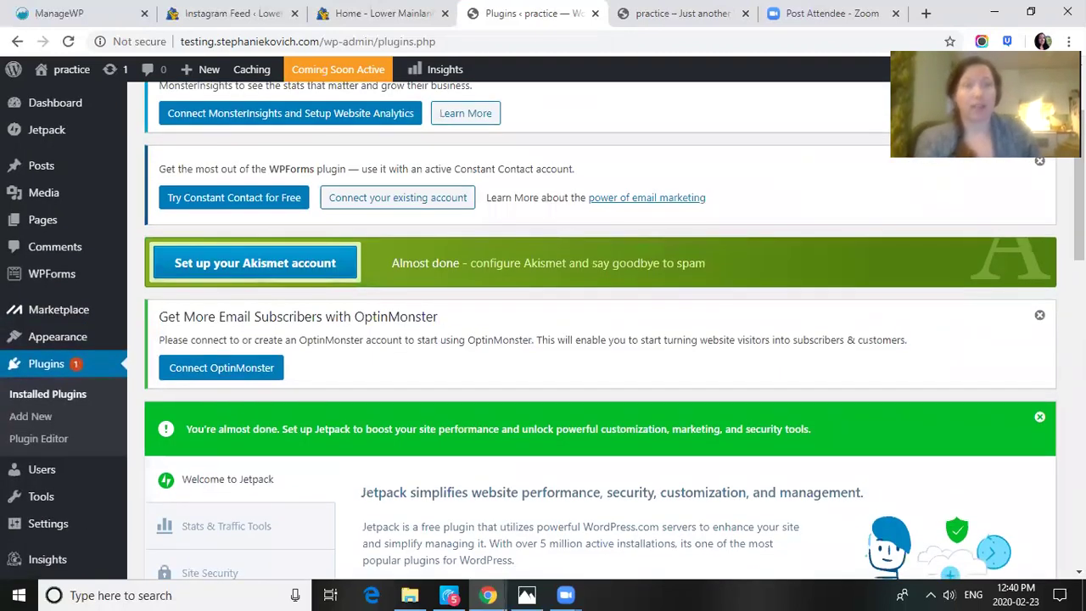
pyautogui.moveTo(67, 485)
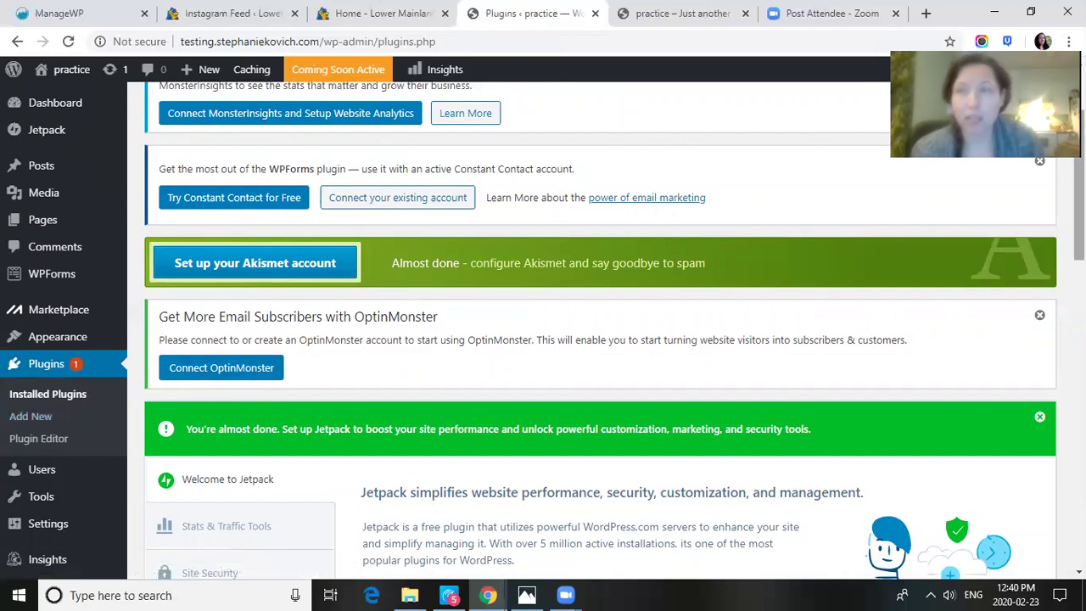
pyautogui.scroll(2, 1012, 478)
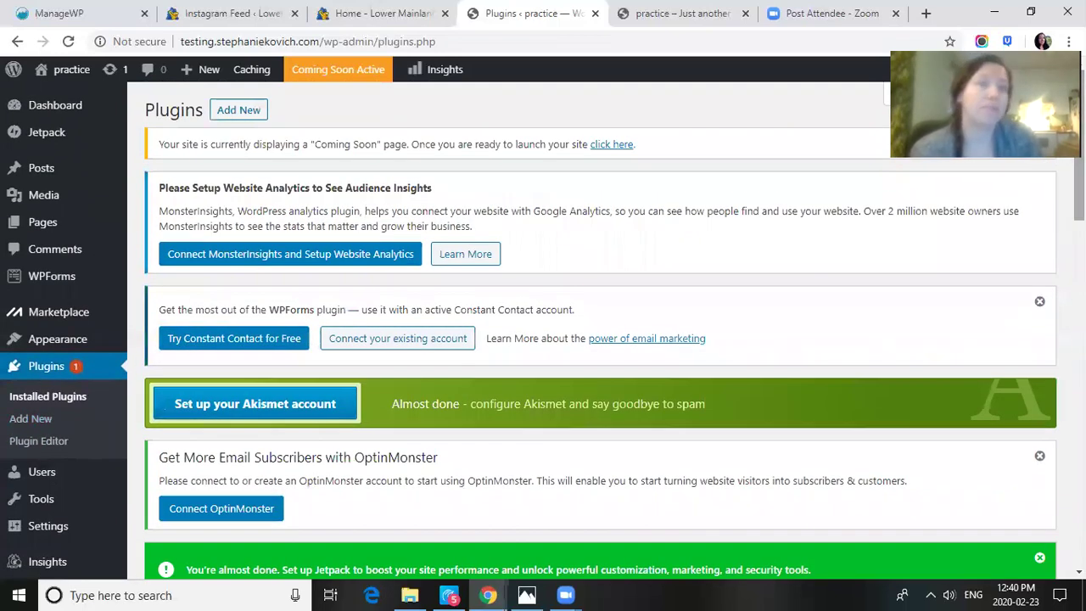
# Open the page for adding new plugins and look over the featured plugins and popular tags
pyautogui.click(250, 112)
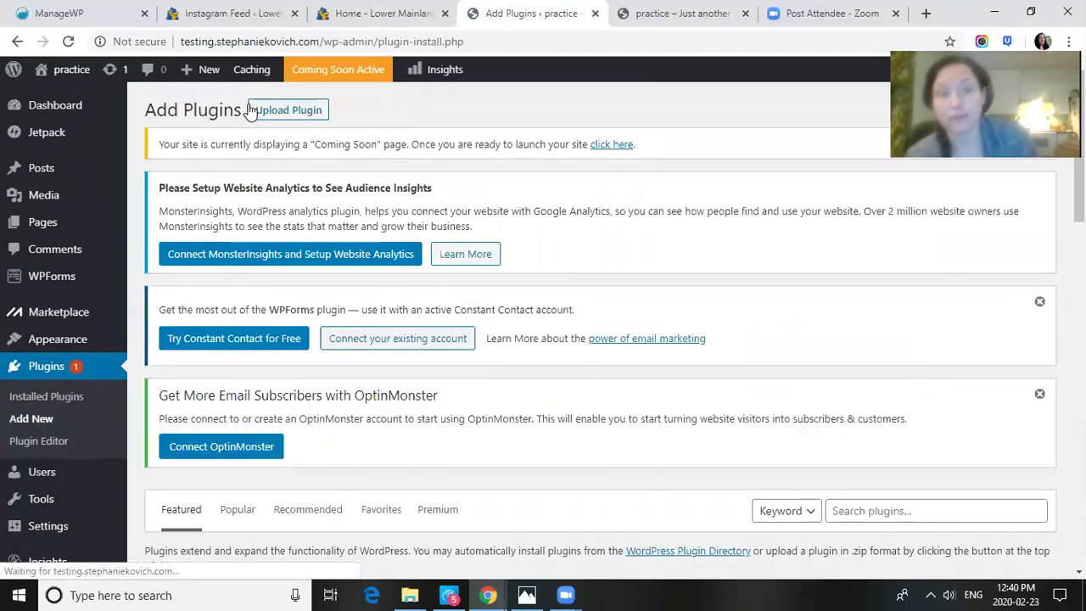
pyautogui.scroll(-5, 744, 141)
pyautogui.scroll(-8, 594, 331)
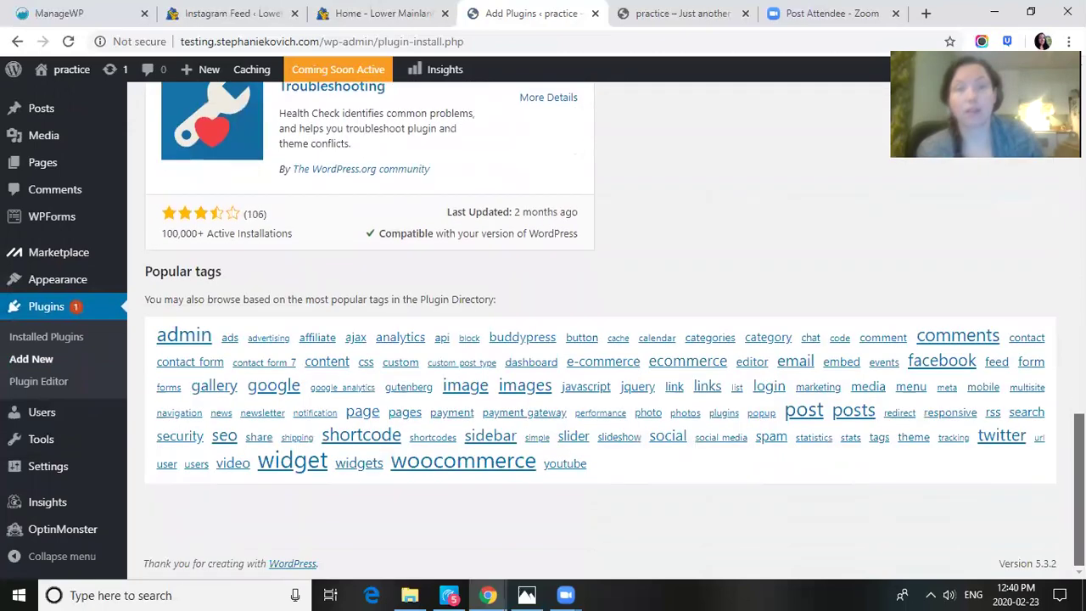
pyautogui.scroll(15, 1060, 235)
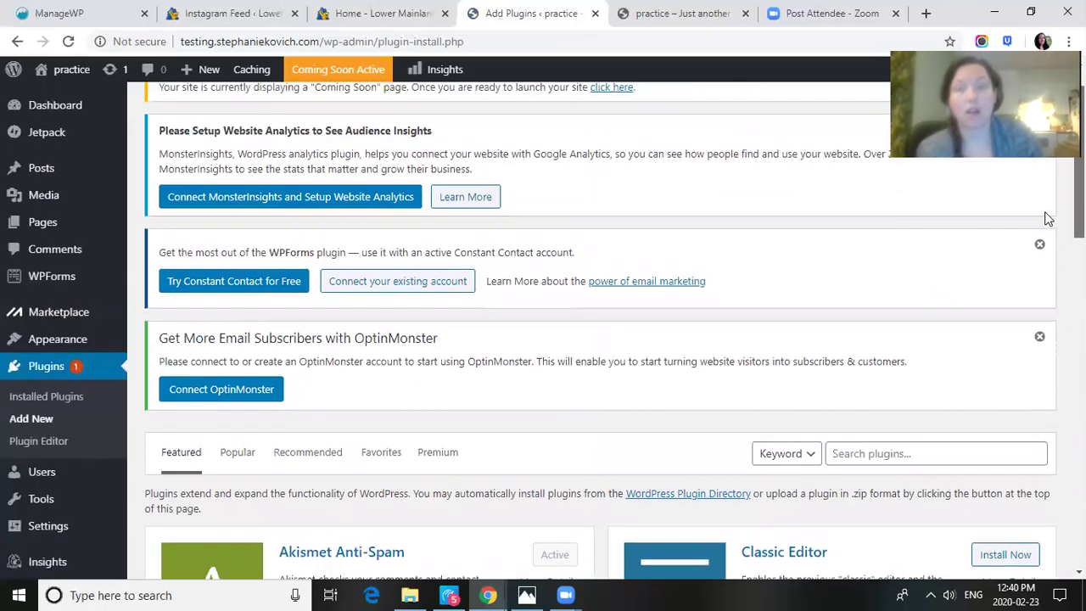
# Search the plugin directory for "instagram" and browse the matching plugins
pyautogui.click(884, 453)
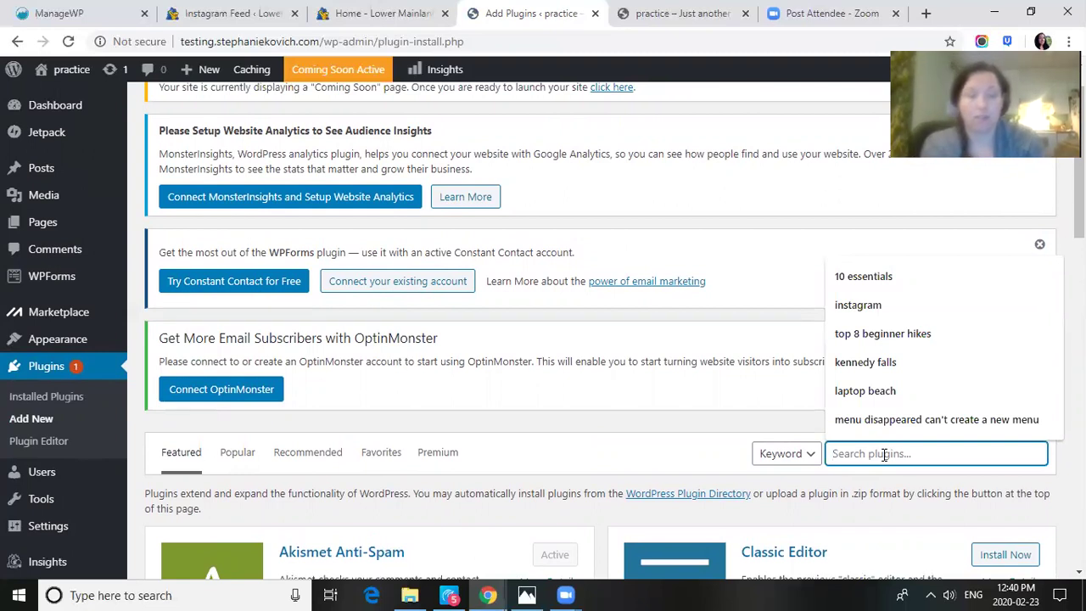
pyautogui.write('instagram')
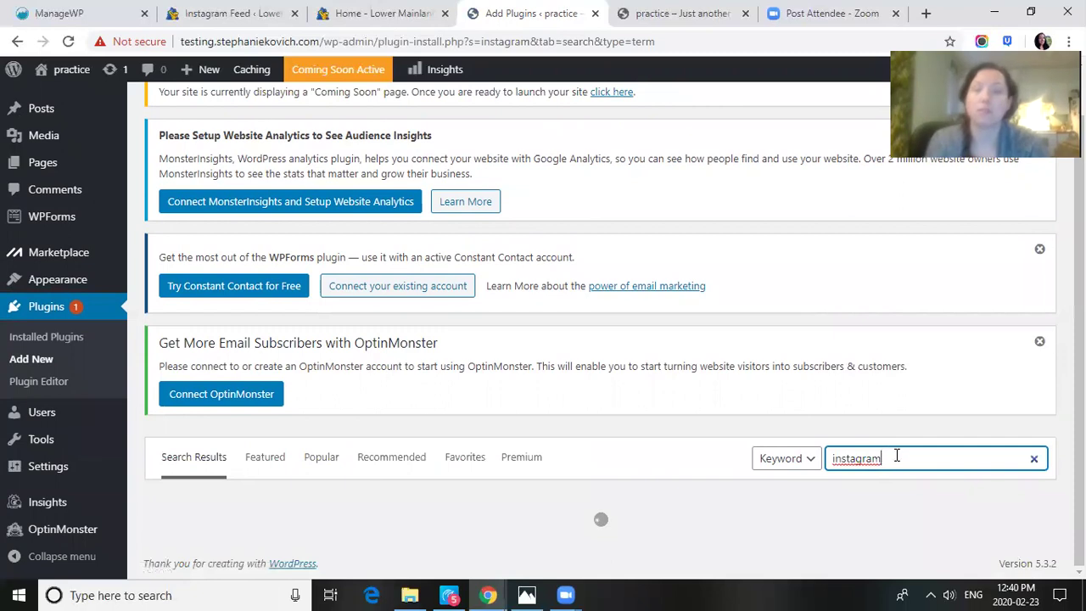
pyautogui.scroll(-15, 600, 339)
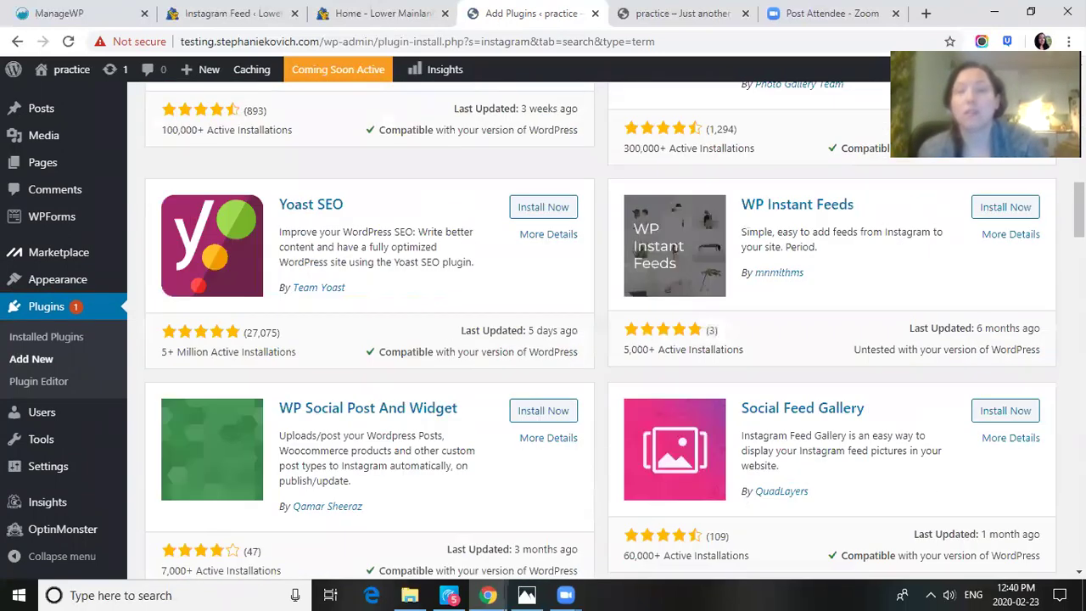
pyautogui.scroll(1, 543, 331)
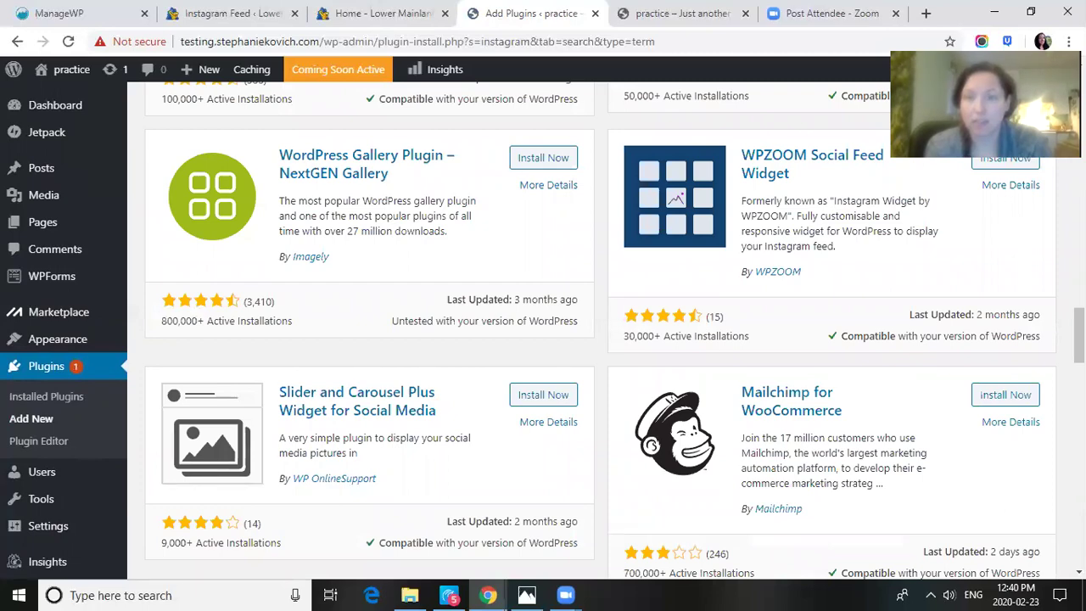
pyautogui.scroll(14, 601, 340)
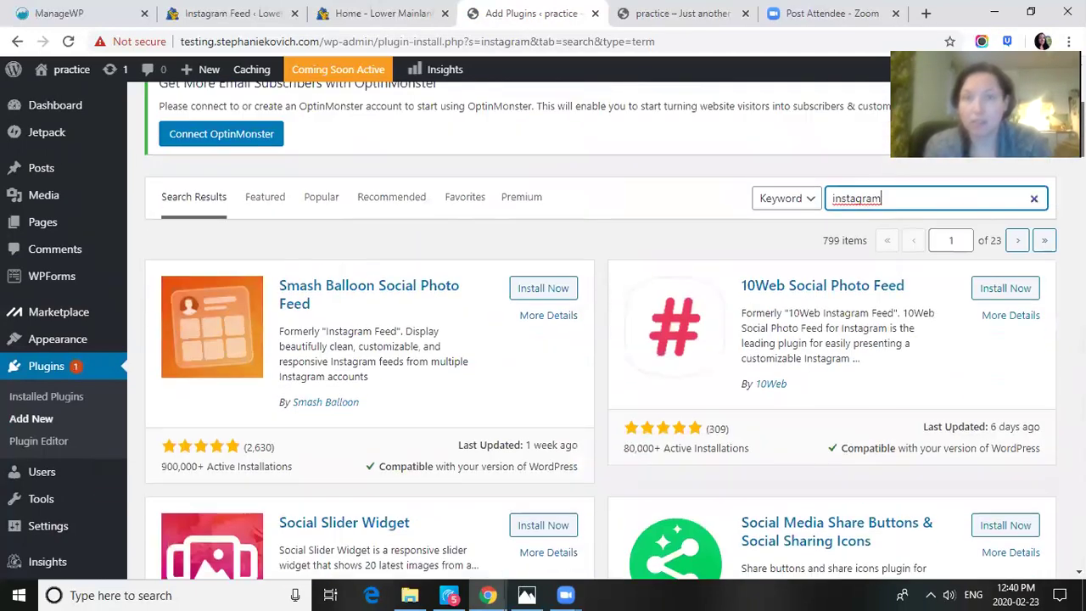
pyautogui.scroll(3, 601, 330)
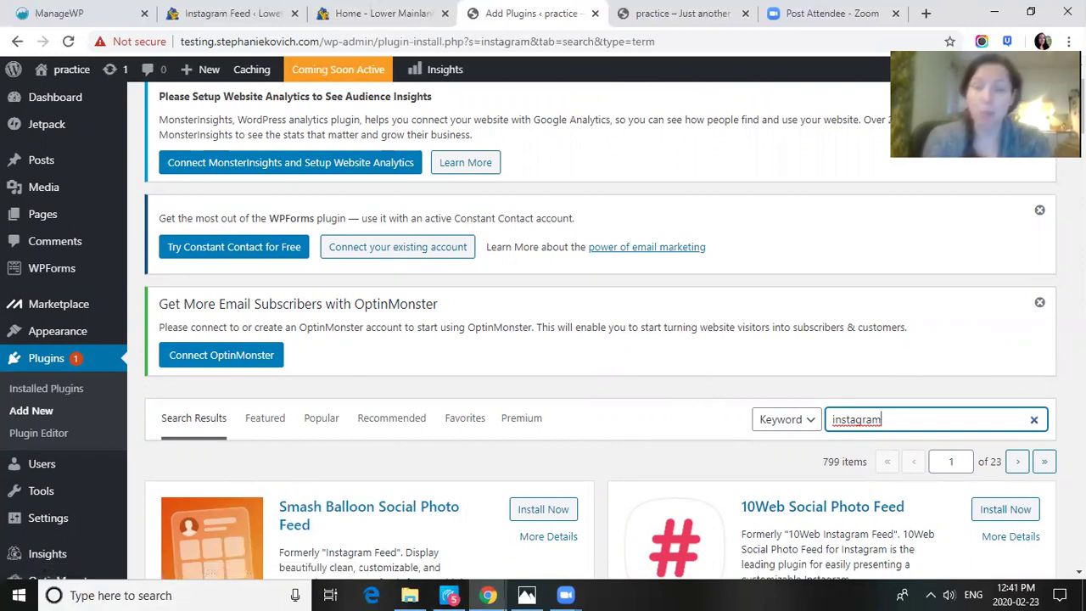
# Replace the plugin search term with "social"
pyautogui.press('BackSpace')
pyautogui.press('BackSpace')
pyautogui.press('BackSpace')
pyautogui.press('BackSpace')
pyautogui.press('BackSpace')
pyautogui.press('BackSpace')
pyautogui.press('BackSpace')
pyautogui.press('BackSpace')
pyautogui.press('BackSpace')
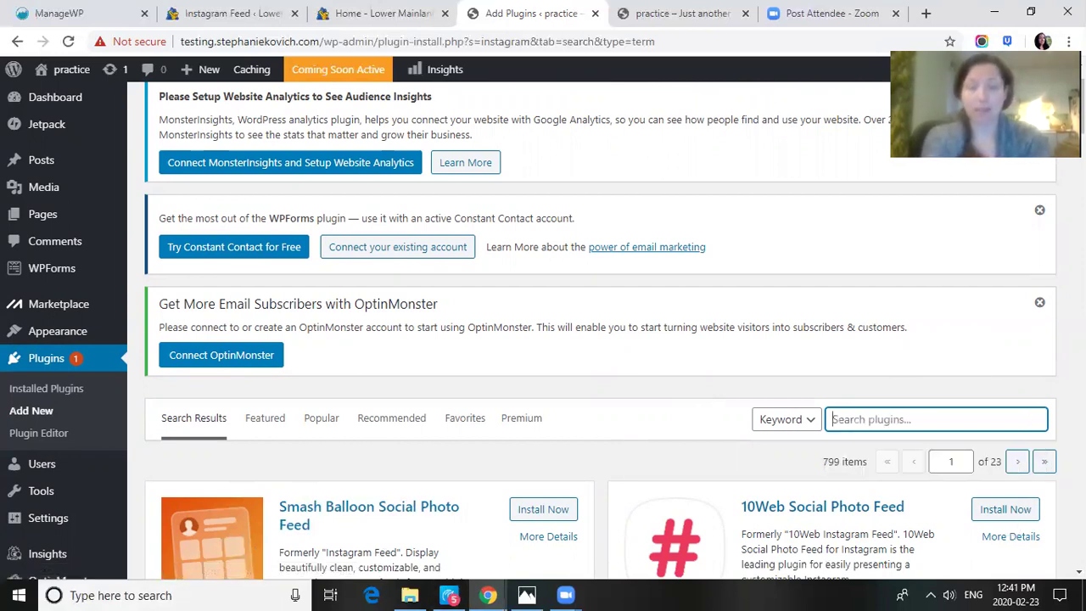
pyautogui.write('social')
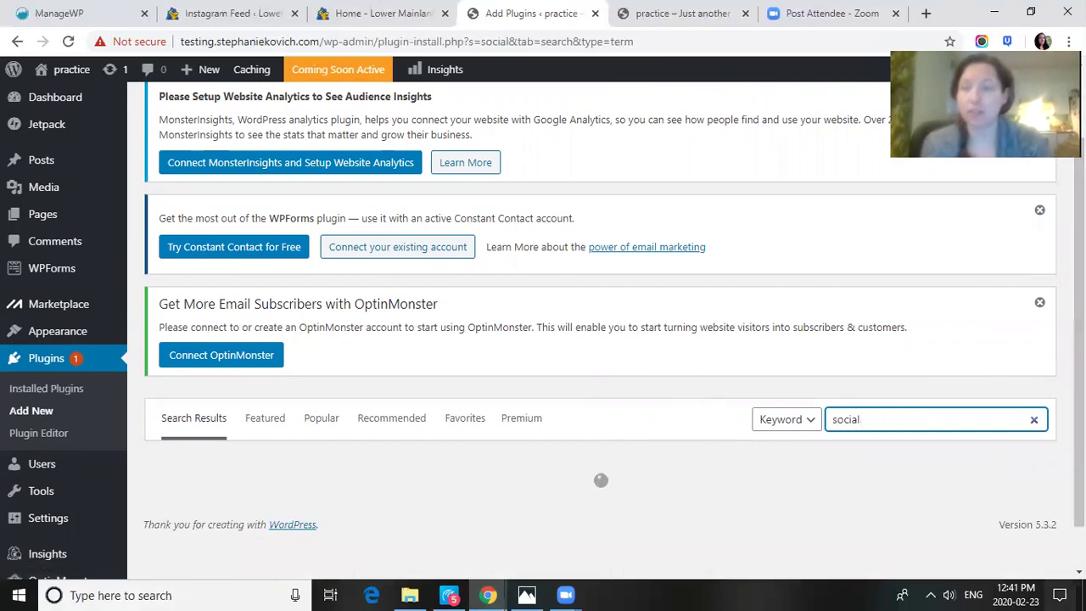
# Browse the social plugin results, examining their descriptions, star ratings, active installations, last update dates and WordPress compatibility
pyautogui.scroll(-1, 543, 331)
pyautogui.scroll(-2, 542, 331)
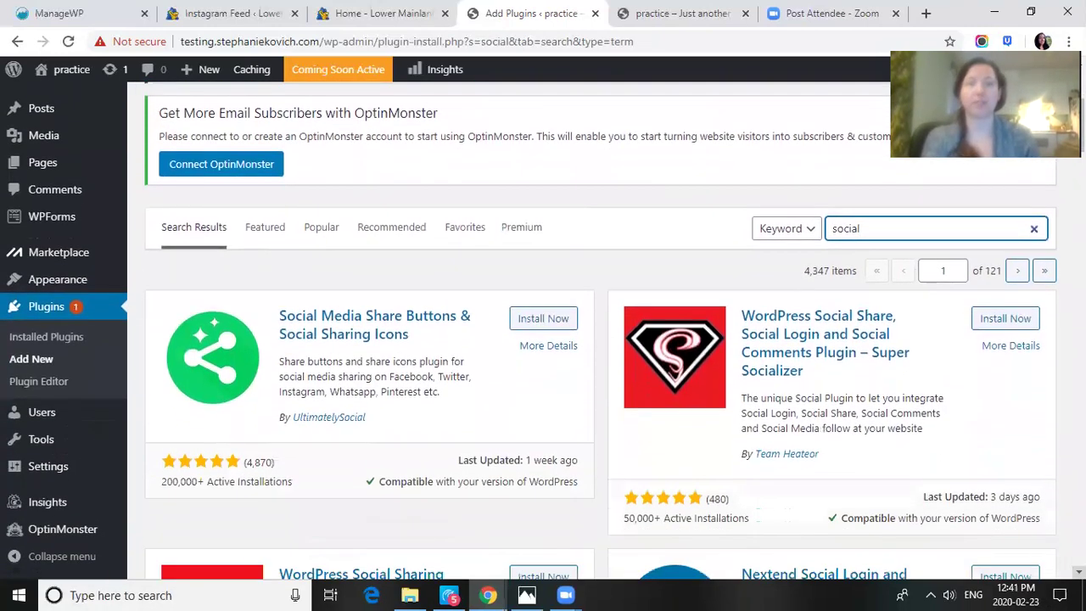
pyautogui.scroll(-1, 543, 331)
pyautogui.scroll(-1, 543, 330)
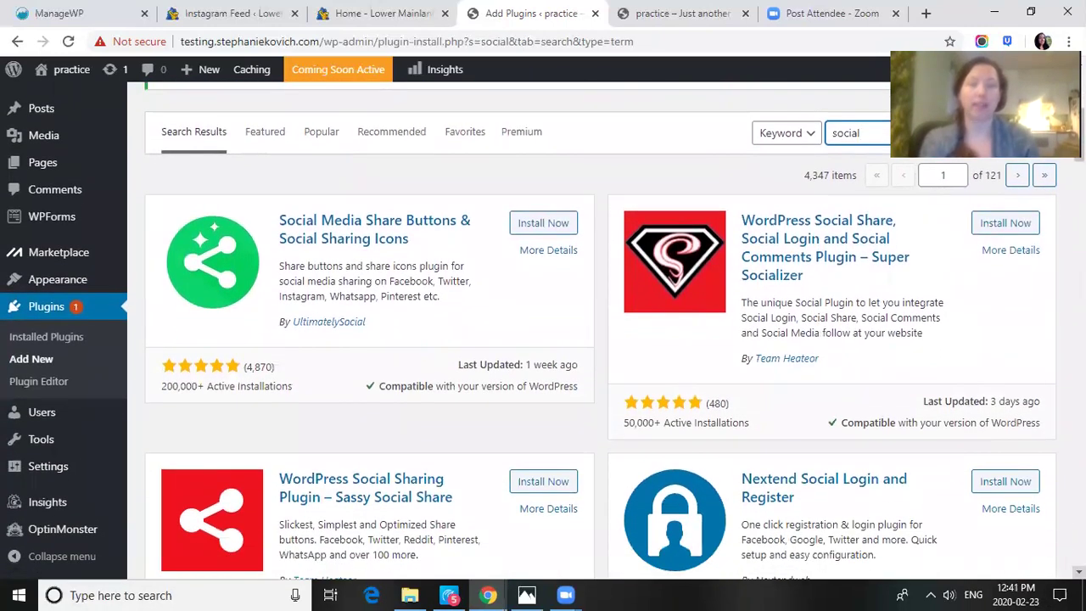
pyautogui.scroll(-1, 543, 330)
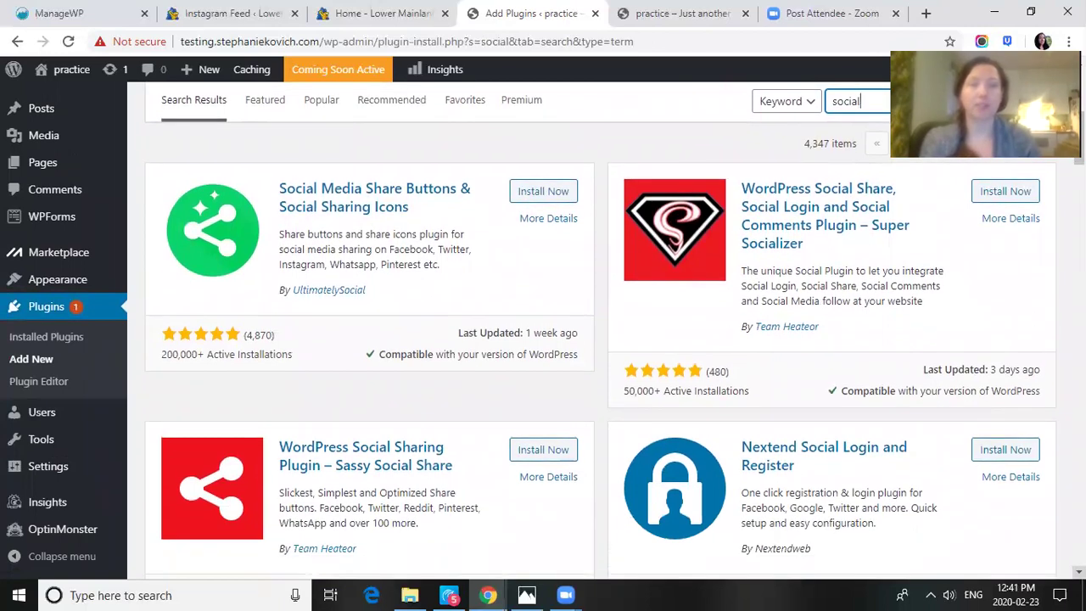
pyautogui.scroll(-3, 543, 331)
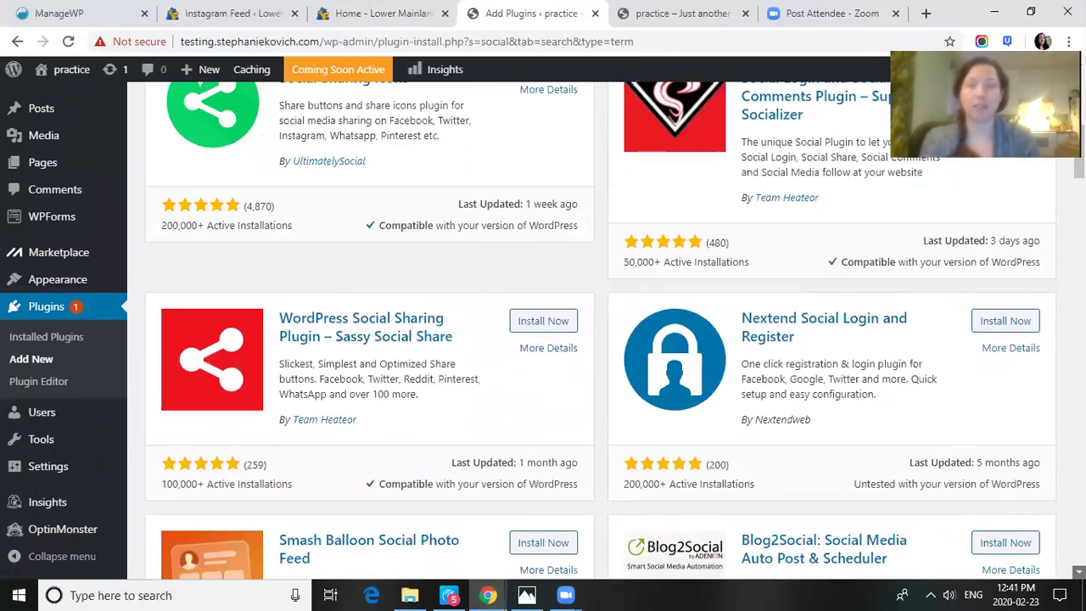
pyautogui.scroll(-5, 543, 331)
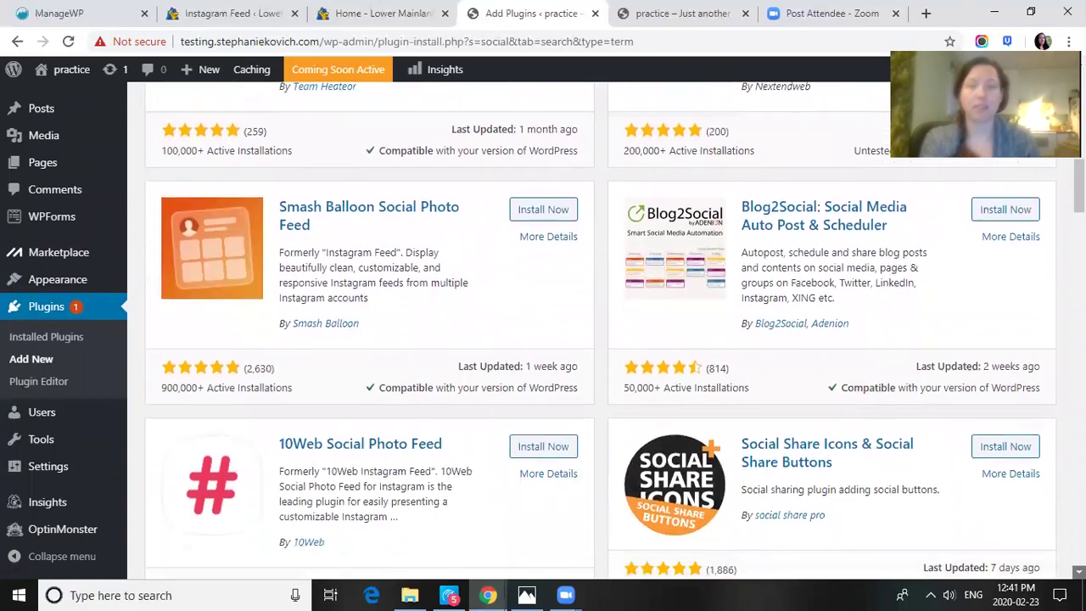
pyautogui.scroll(-6, 543, 330)
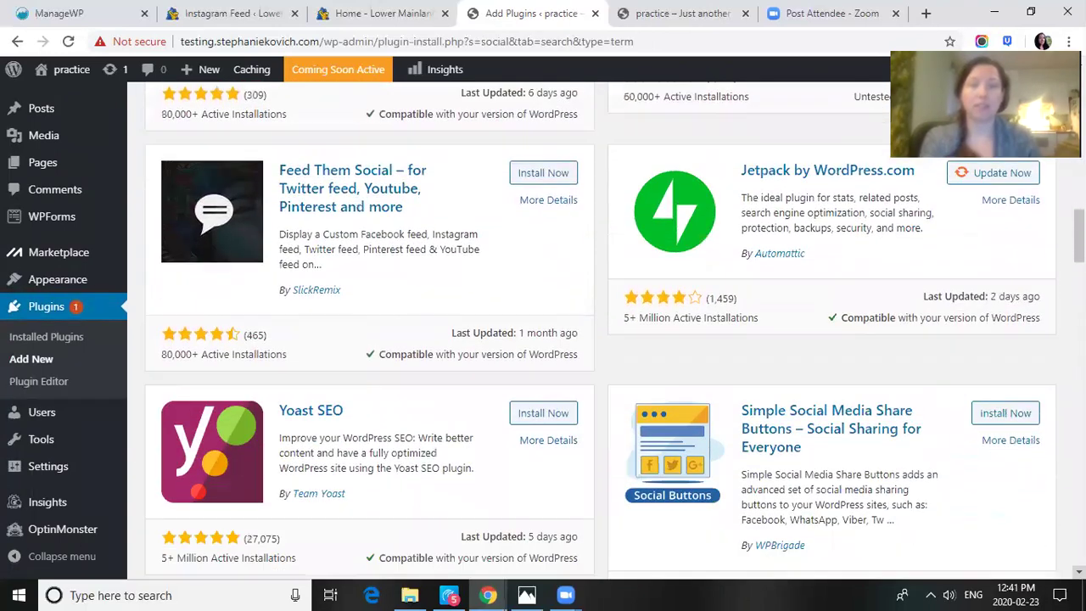
pyautogui.scroll(-3, 543, 331)
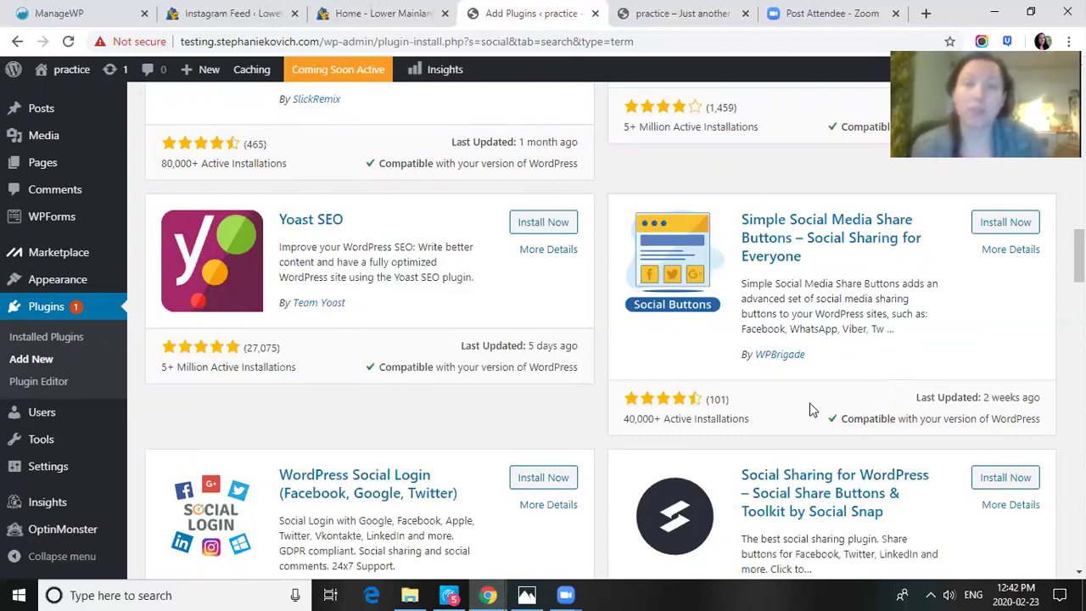
pyautogui.moveTo(1079, 255); pyautogui.dragTo(1079, 408)
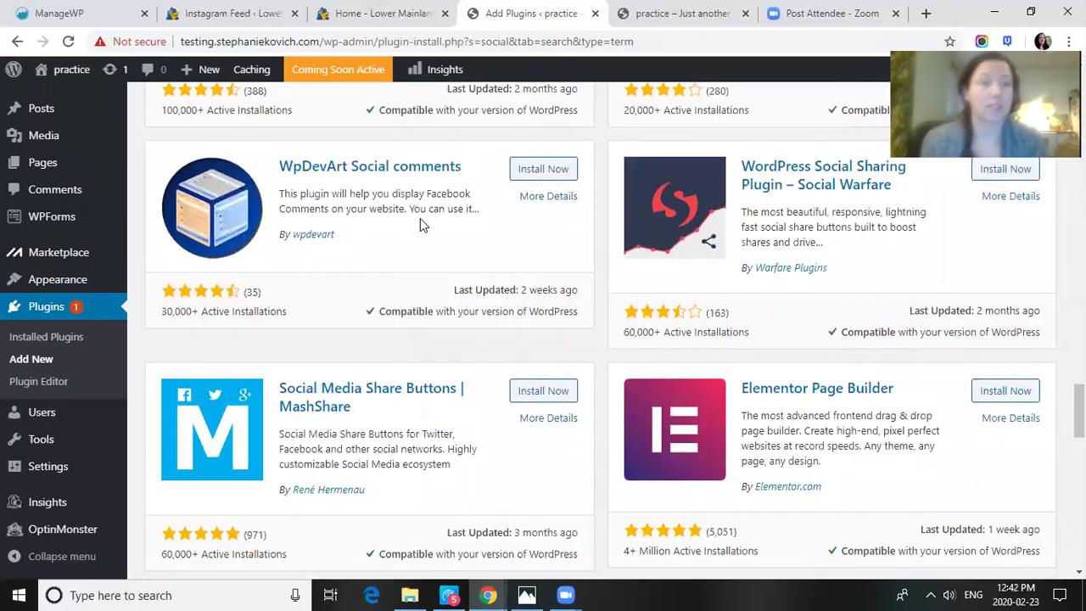
# Open the WPForms forms overview and look over the page and its submenu entries
pyautogui.click(51, 216)
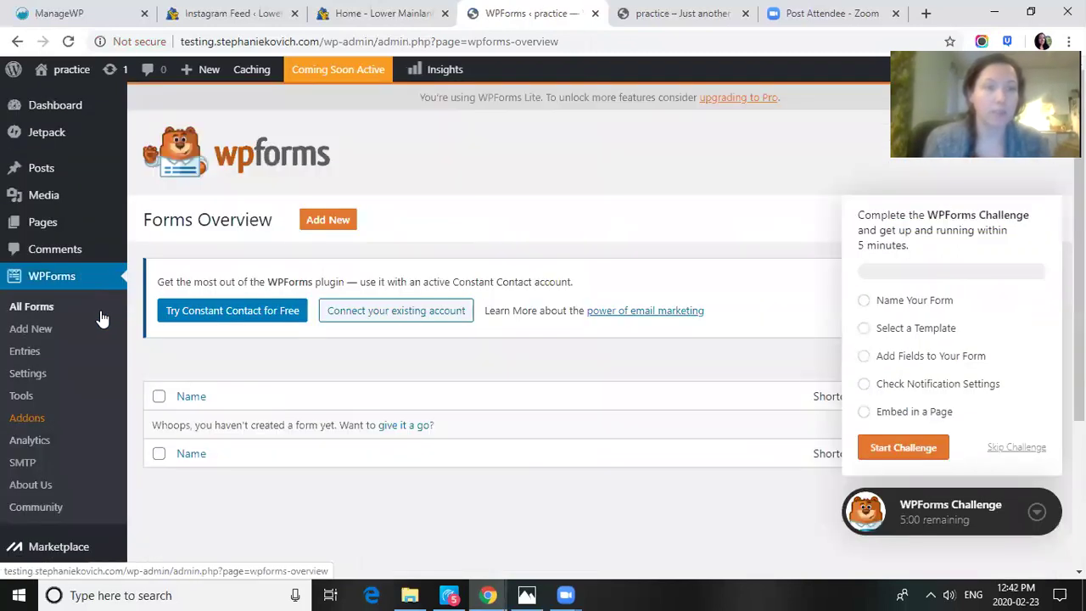
pyautogui.scroll(-3, 542, 339)
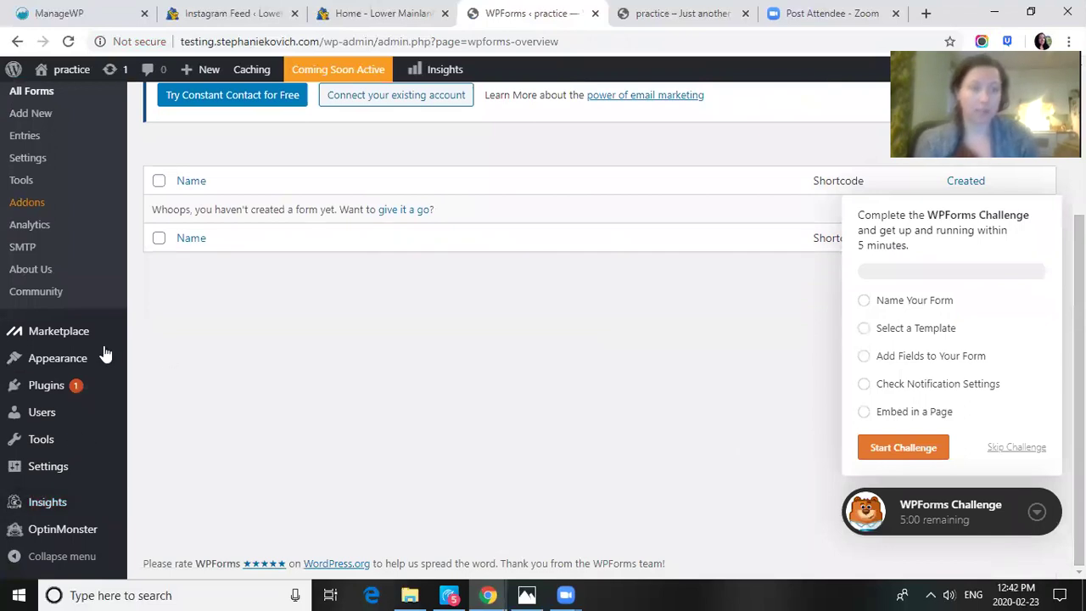
# Open the site's user list and look over the account's name, email and role columns
pyautogui.moveTo(72, 330)
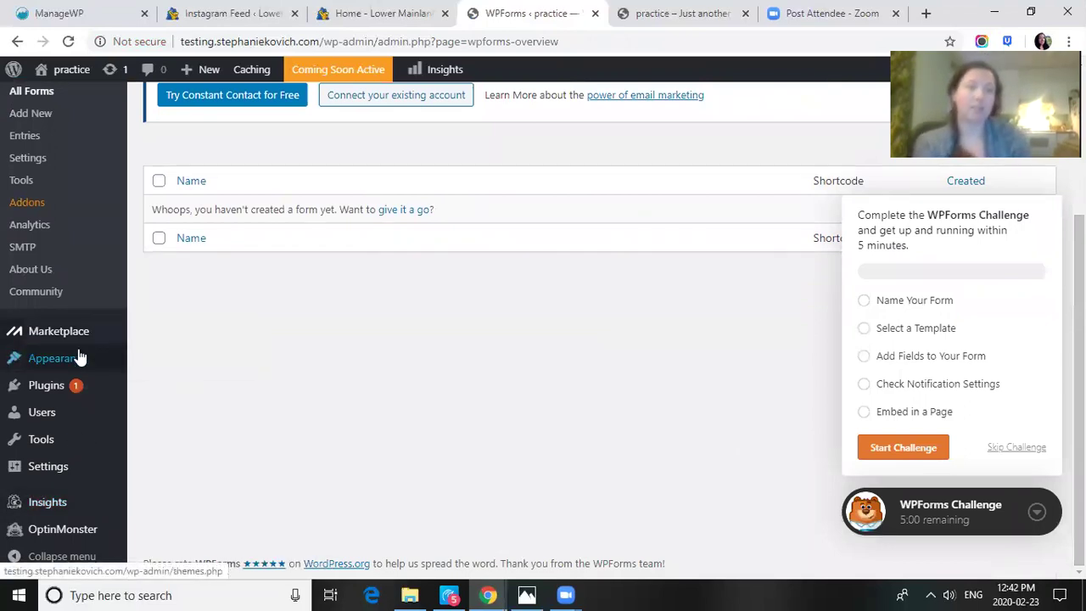
pyautogui.click(51, 415)
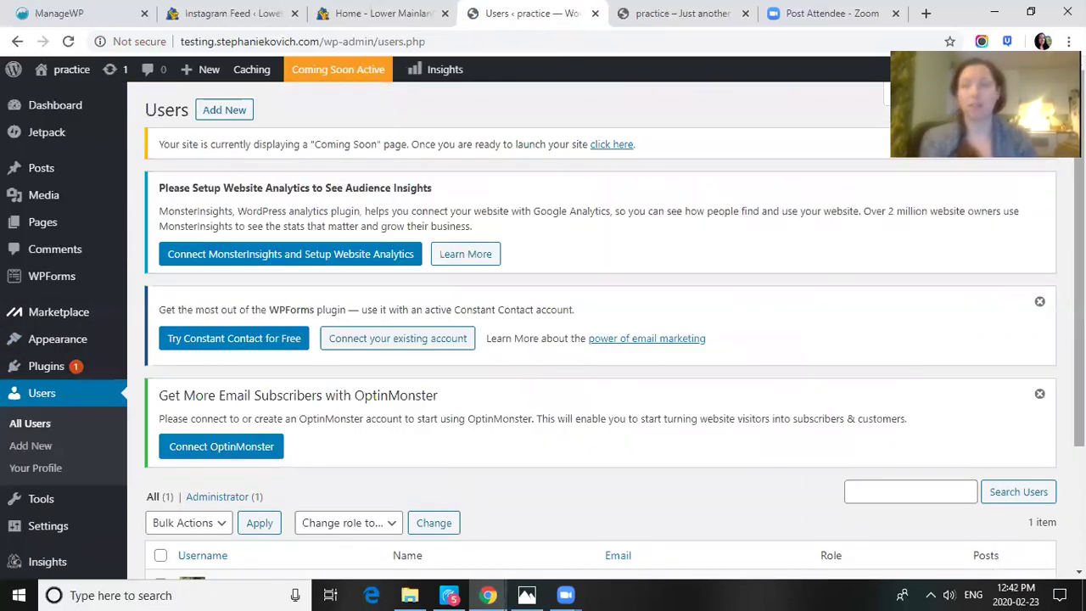
pyautogui.scroll(-3, 685, 350)
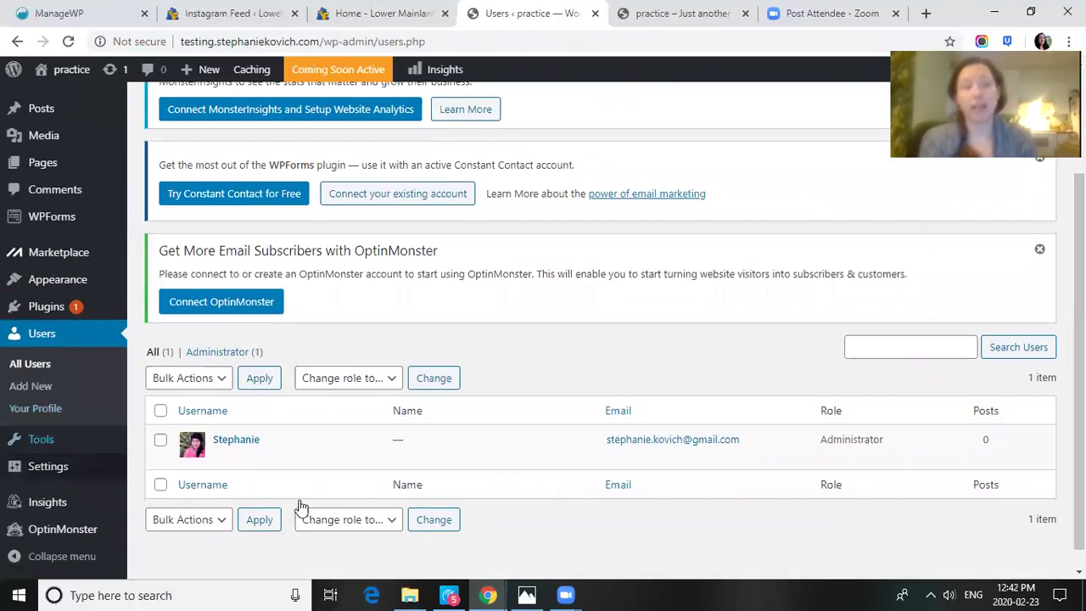
pyautogui.moveTo(274, 458)
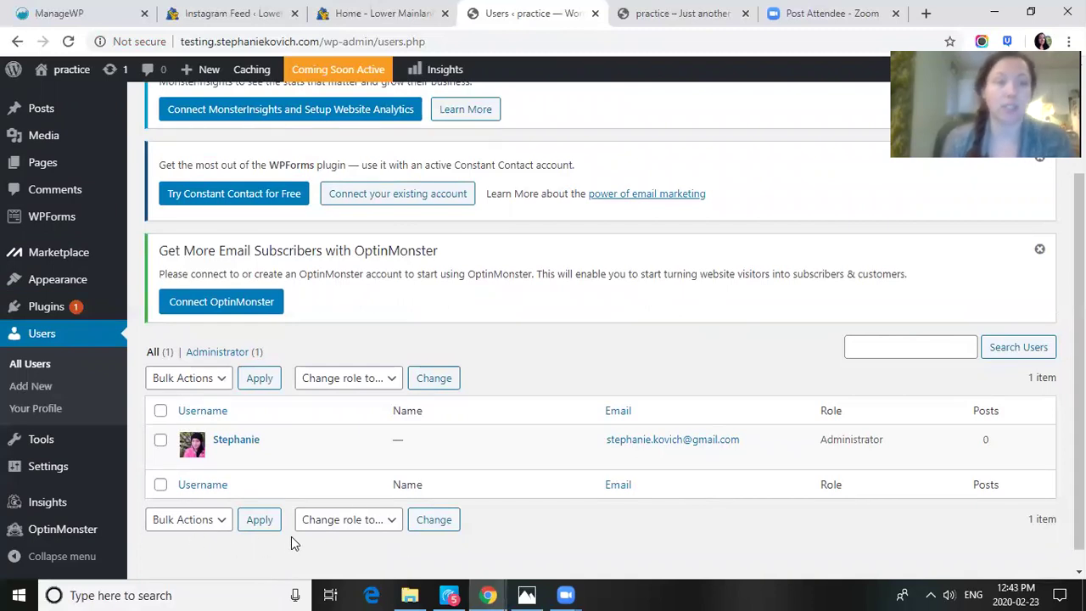
pyautogui.moveTo(208, 454)
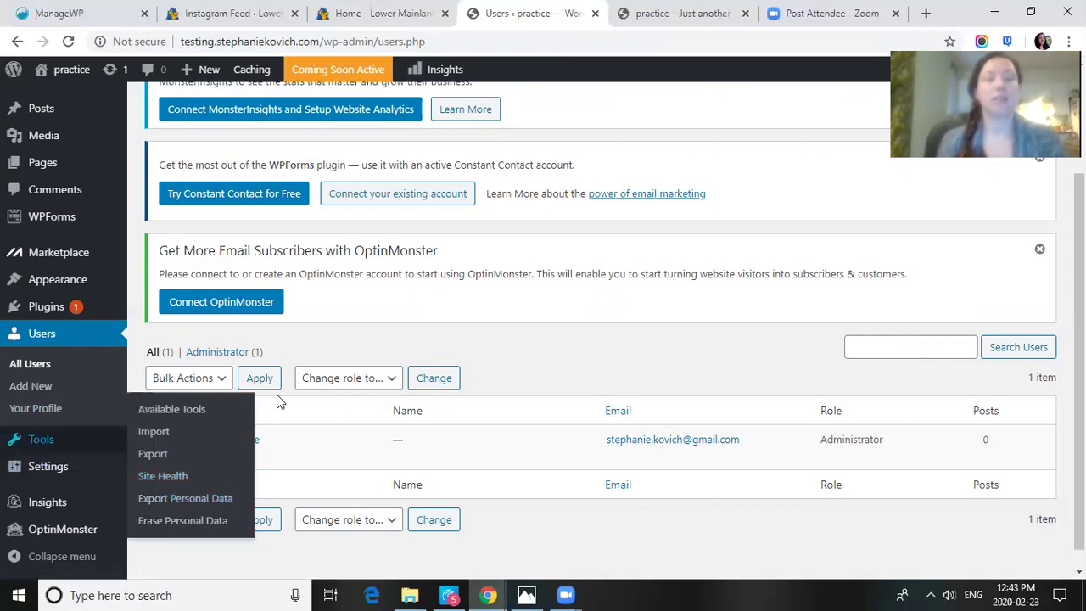
# Open the administrator account's profile and look over its personal options, name and contact info fields
pyautogui.click(221, 457)
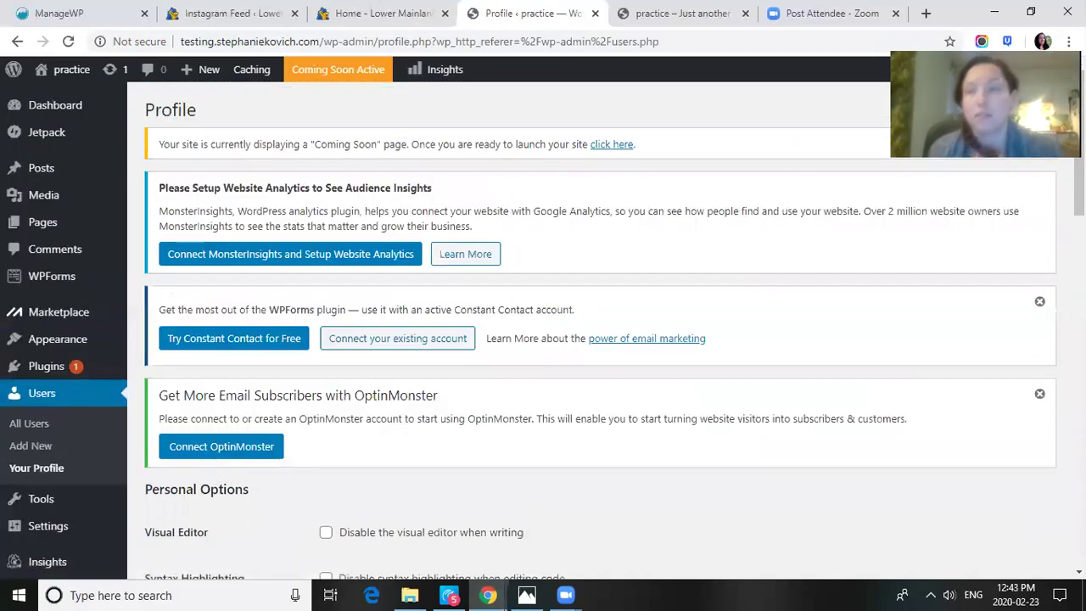
pyautogui.scroll(-12, 593, 330)
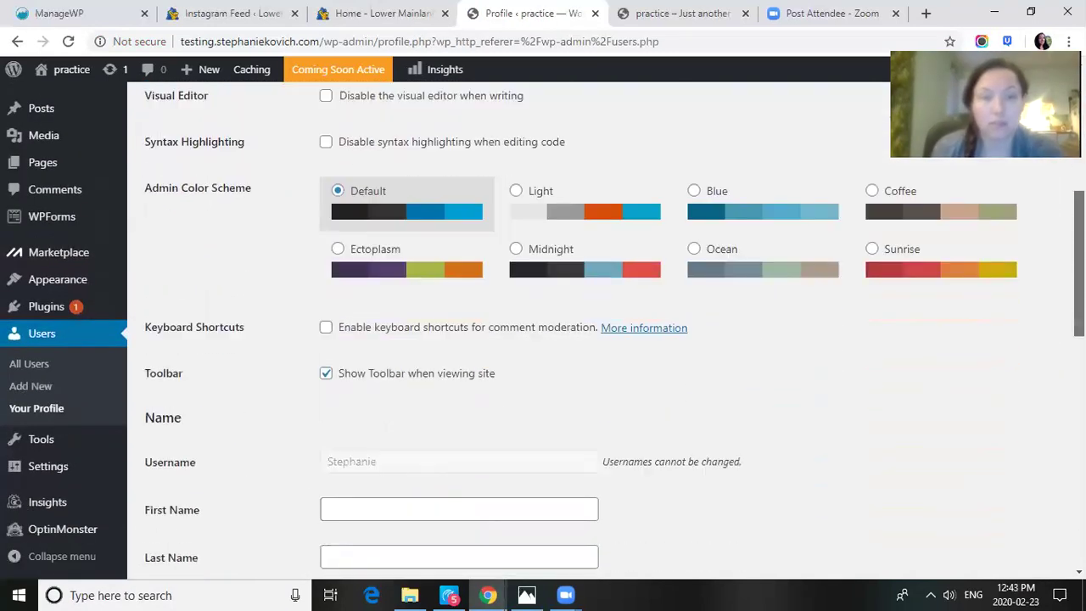
pyautogui.scroll(-2, 604, 368)
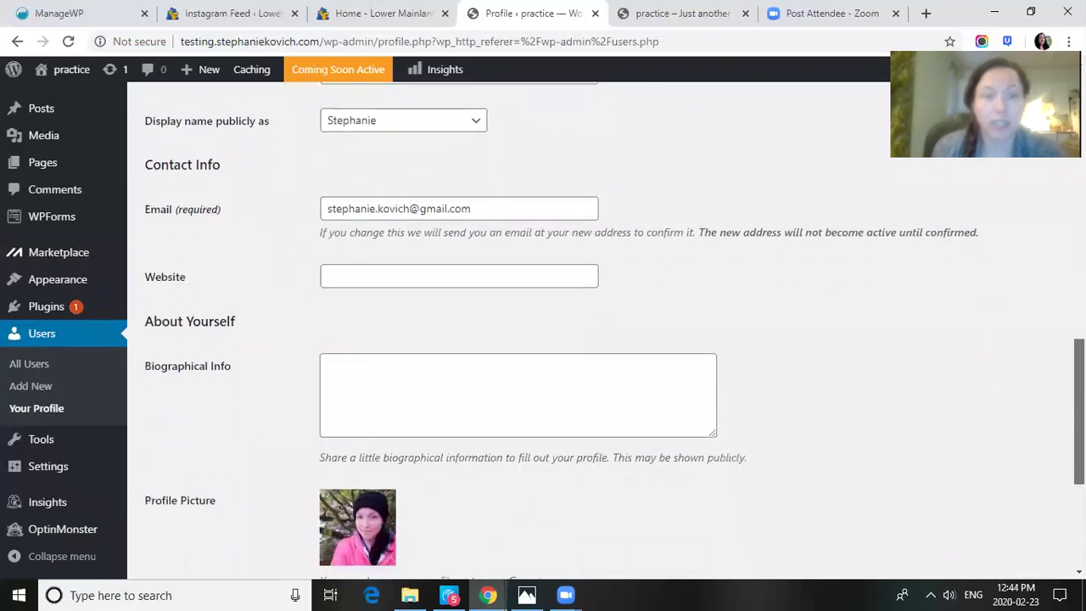
# Try out "Avid hiker, traveler," as the profile's biographical info, and clear the field again
pyautogui.click(557, 393)
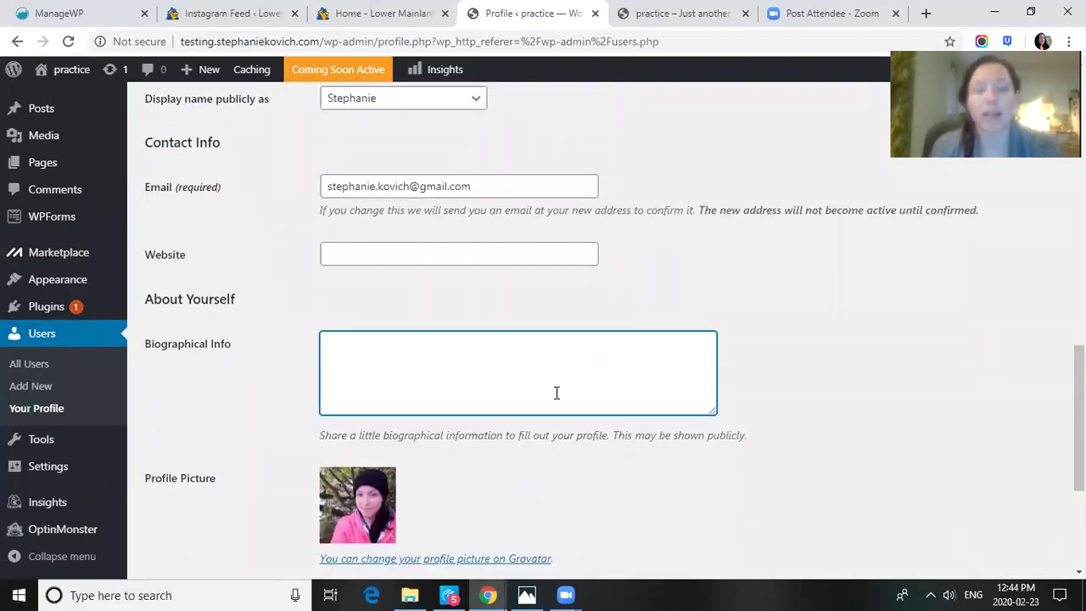
pyautogui.write('sdfkjsdflkj')
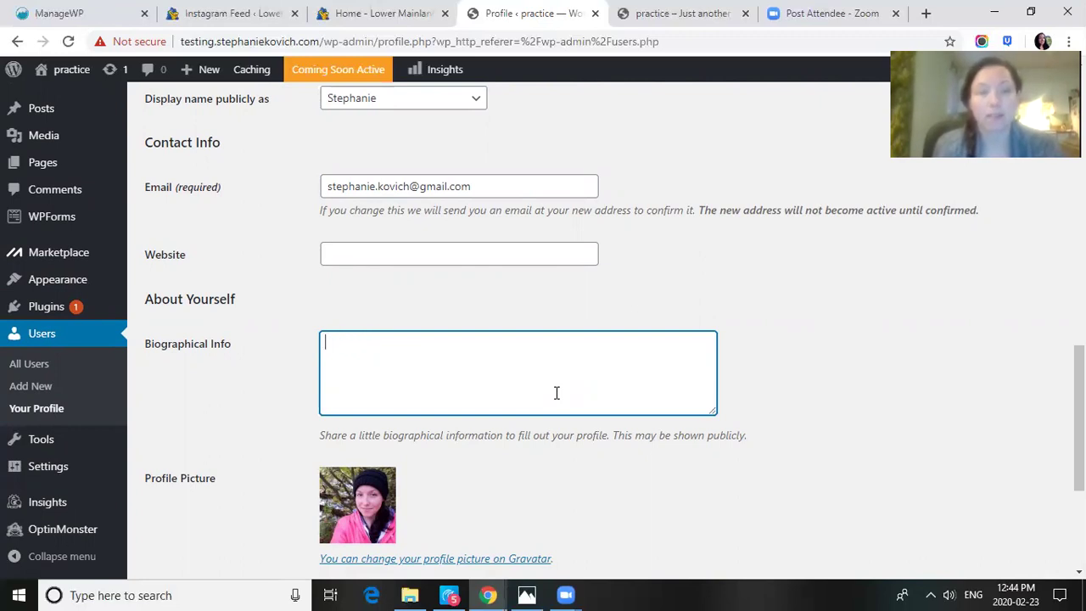
pyautogui.write('Hey guy')
pyautogui.press('BackSpace')
pyautogui.press('BackSpace')
pyautogui.press('BackSpace')
pyautogui.press('BackSpace')
pyautogui.press('BackSpace')
pyautogui.press('BackSpace')
pyautogui.press('BackSpace')
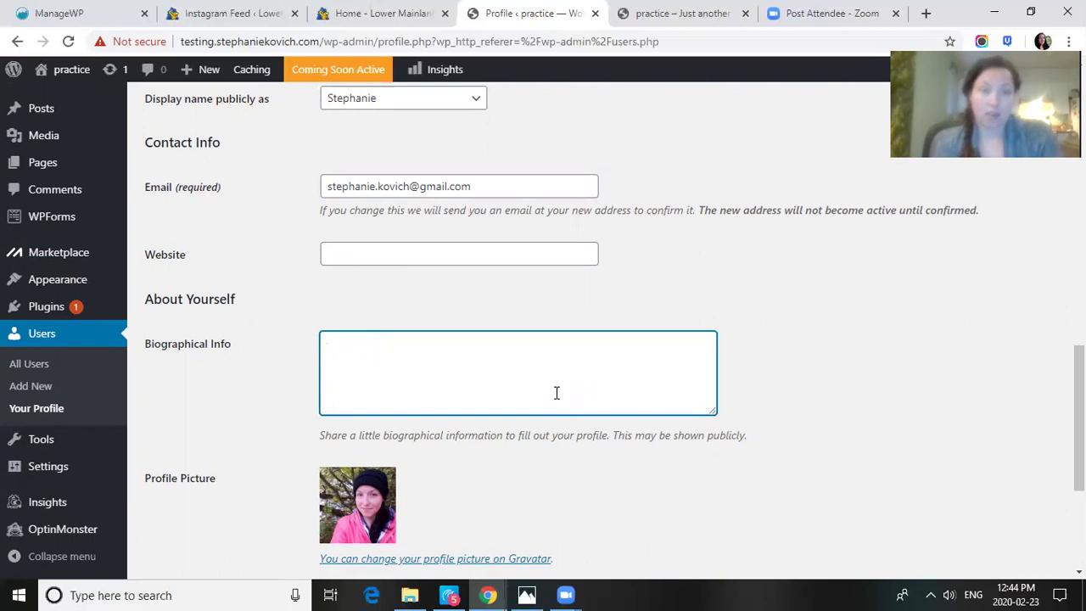
pyautogui.write('Avid hiker, traveler,')
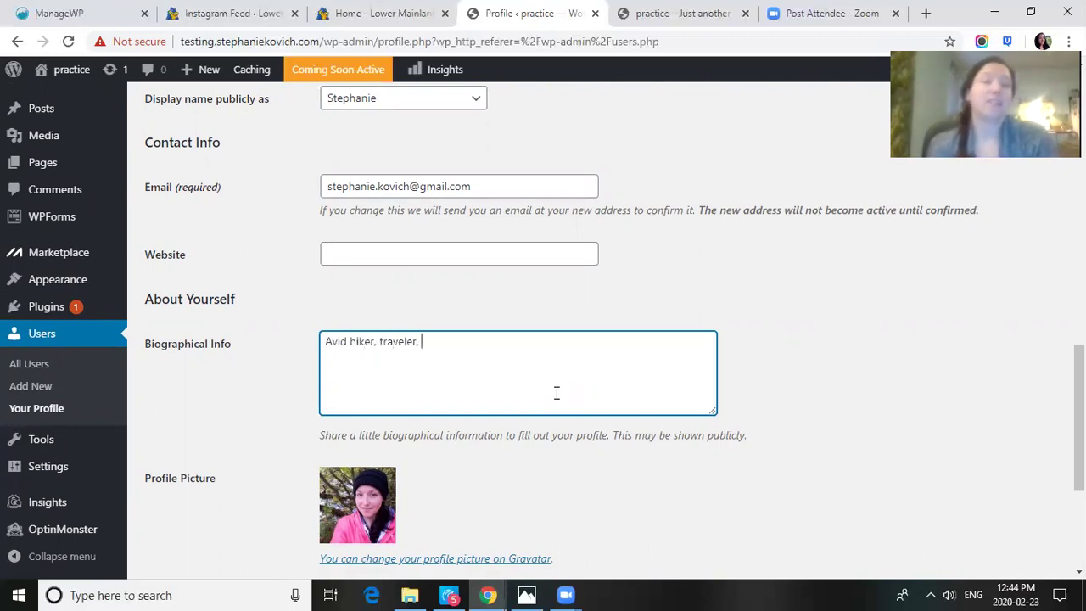
pyautogui.write('l')
pyautogui.press('BackSpace')
pyautogui.press('BackSpace')
pyautogui.press('BackSpace')
pyautogui.press('BackSpace')
pyautogui.press('BackSpace')
pyautogui.press('BackSpace')
pyautogui.press('BackSpace')
pyautogui.press('BackSpace')
pyautogui.press('BackSpace')
pyautogui.press('BackSpace')
pyautogui.press('BackSpace')
pyautogui.press('BackSpace')
pyautogui.press('BackSpace')
pyautogui.press('BackSpace')
pyautogui.press('BackSpace')
pyautogui.press('BackSpace')
pyautogui.press('BackSpace')
pyautogui.press('BackSpace')
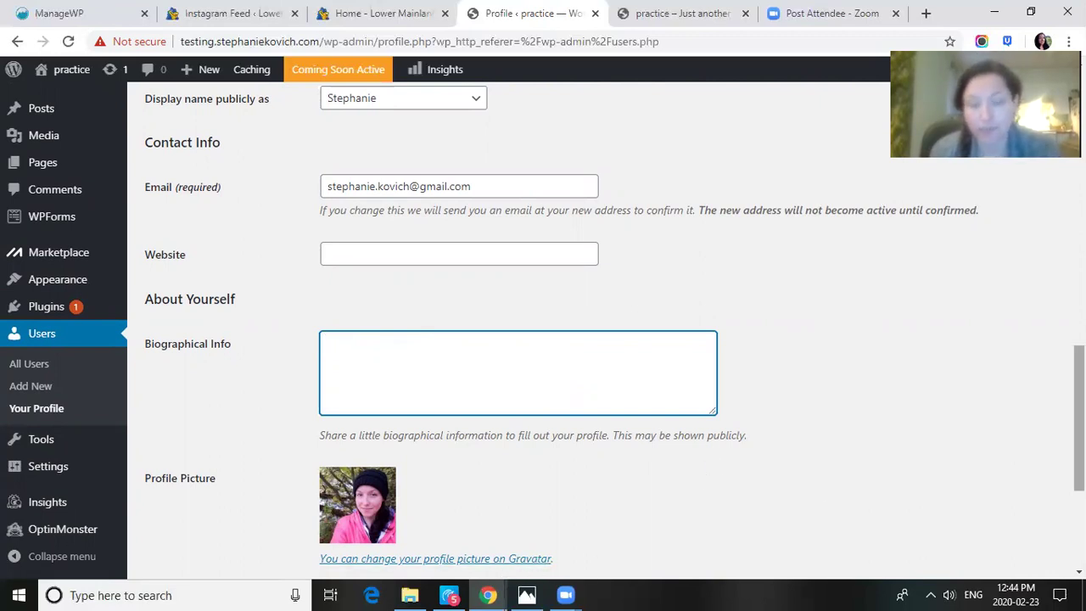
# Look over the profile picture, account management options and admin color schemes on the profile page
pyautogui.scroll(-1, 1078, 424)
pyautogui.scroll(-1, 1079, 424)
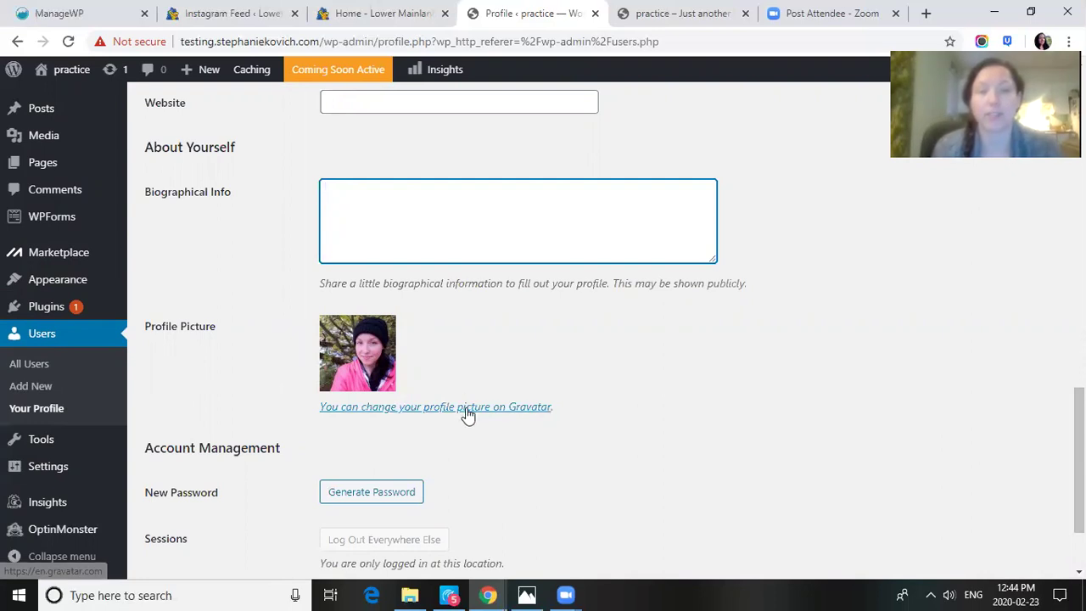
pyautogui.scroll(-2, 606, 331)
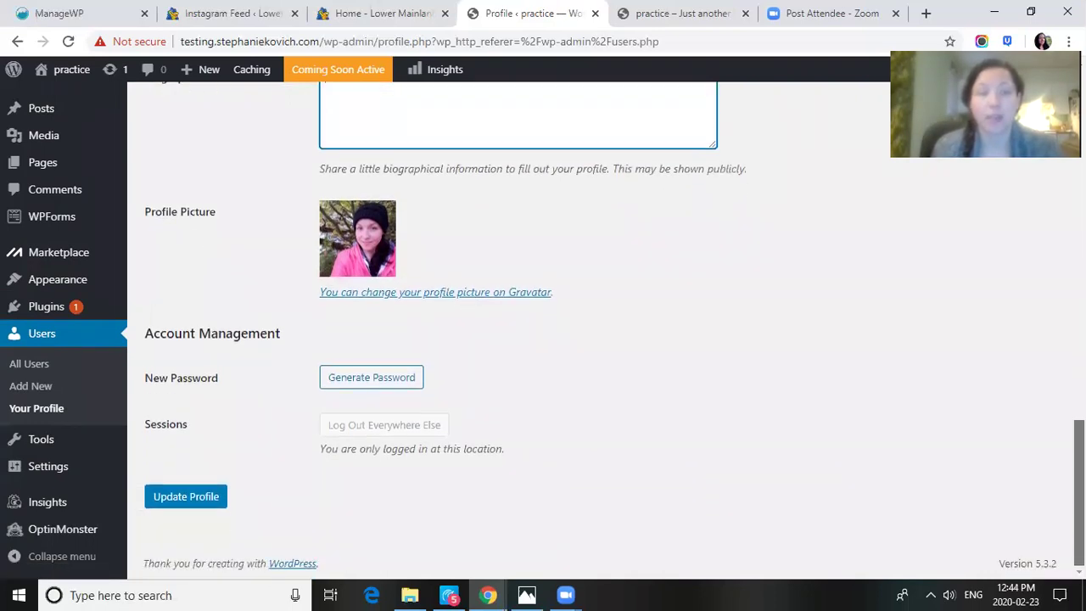
pyautogui.scroll(12, 543, 322)
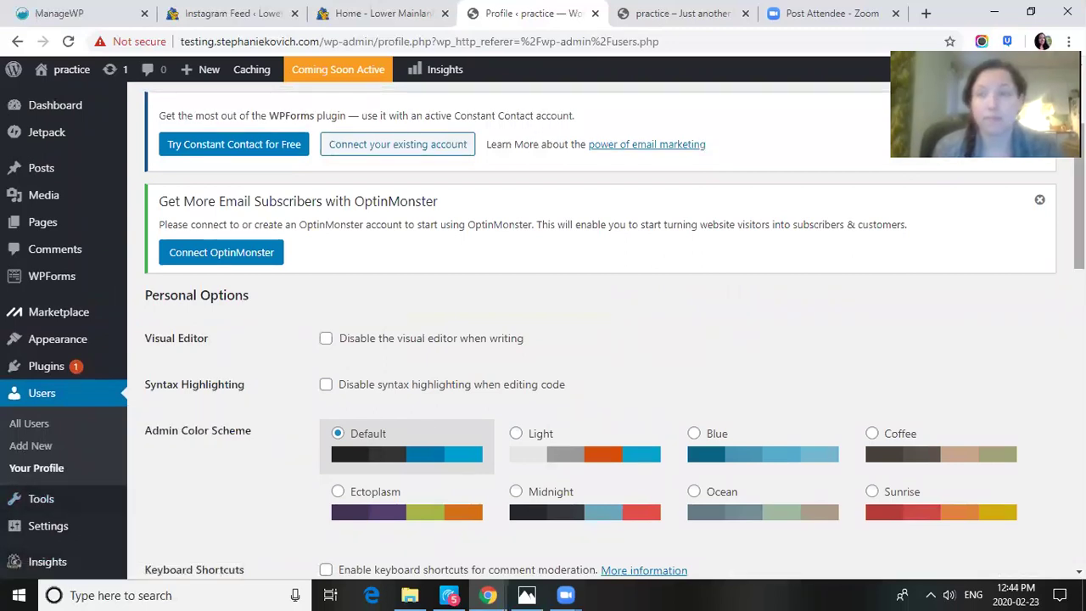
pyautogui.scroll(-2, 17, 568)
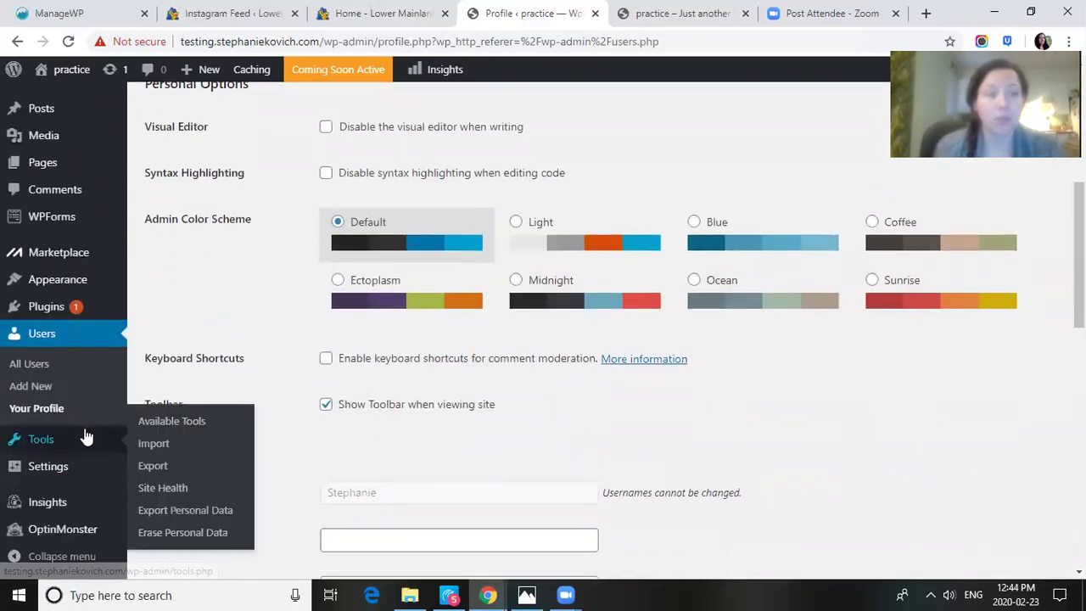
# Open the available tools page and look over the Categories and Tags Converter
pyautogui.click(85, 436)
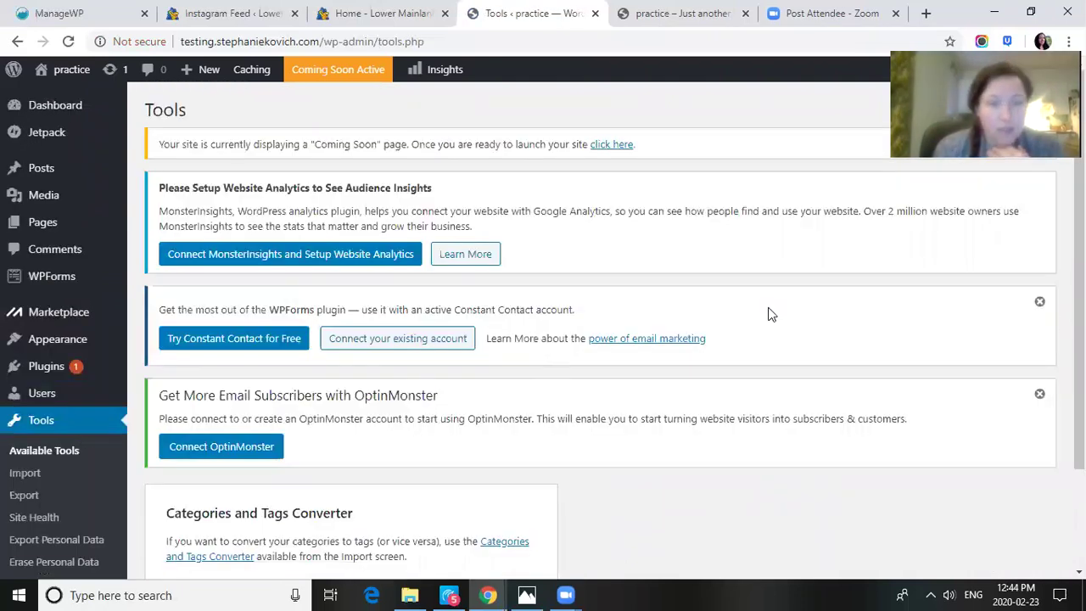
pyautogui.scroll(-2, 771, 313)
pyautogui.scroll(-2, 771, 313)
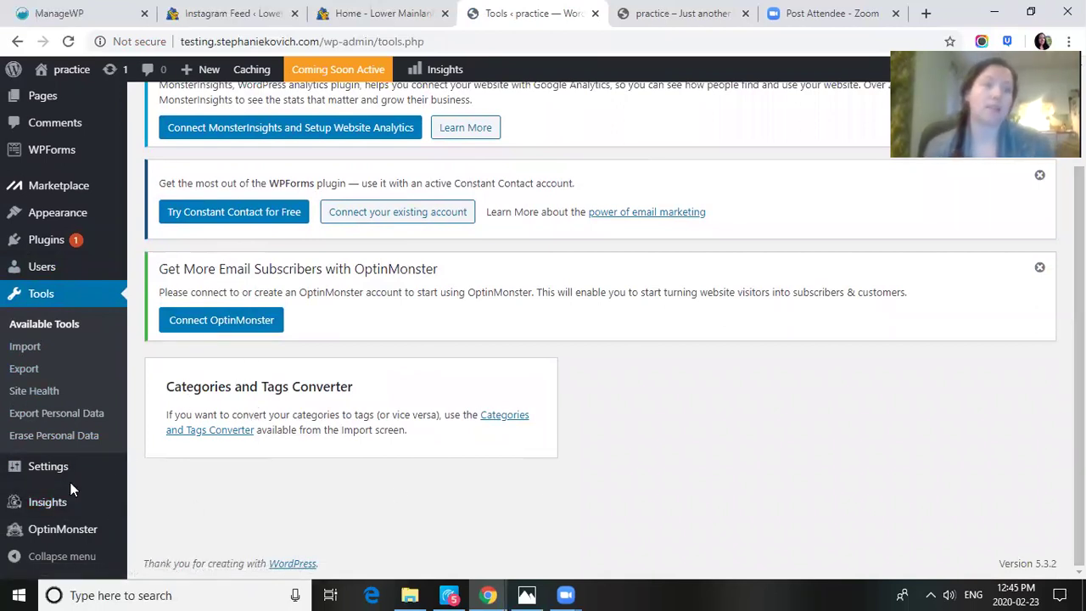
# Open the general settings and compare the site title and tagline with how the live site shows them
pyautogui.click(44, 473)
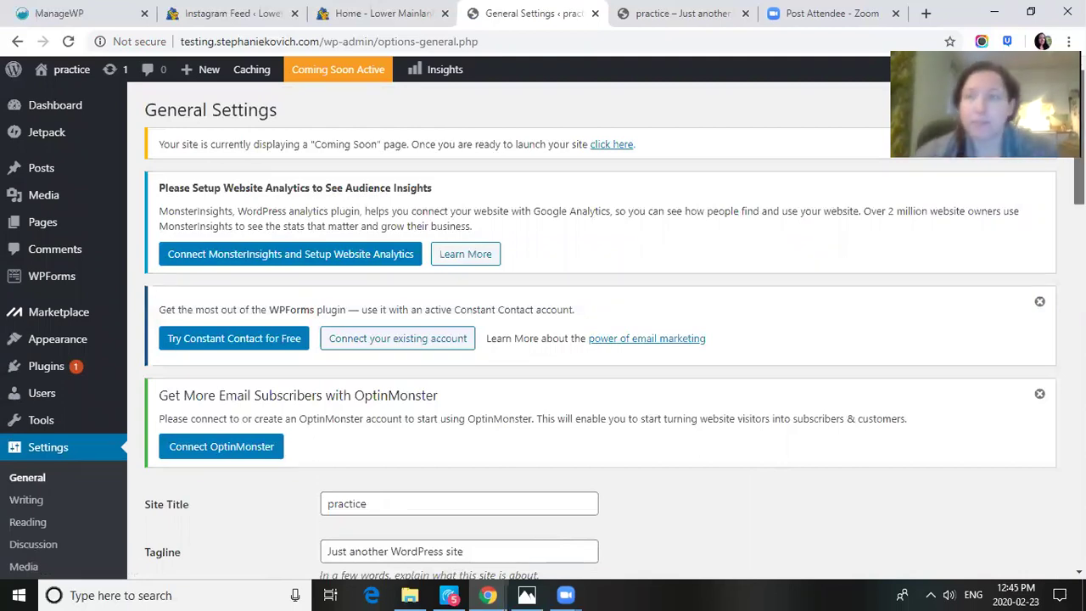
pyautogui.scroll(-3, 594, 331)
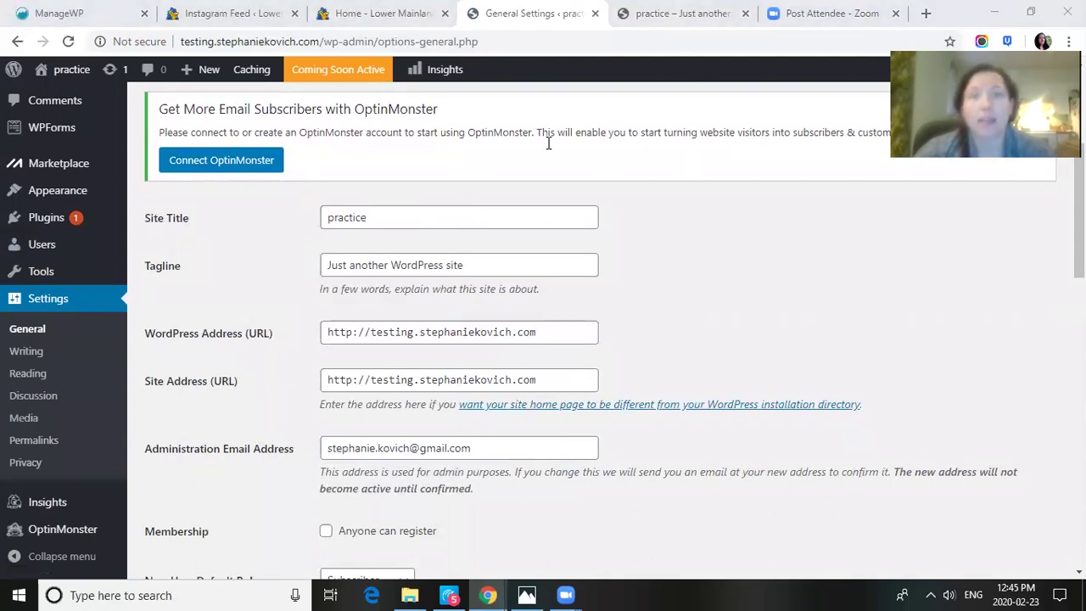
pyautogui.click(636, 33)
pyautogui.moveTo(644, 16)
pyautogui.mouseDown()
pyautogui.moveTo(710, 15)
pyautogui.moveTo(644, 16)
pyautogui.mouseUp()
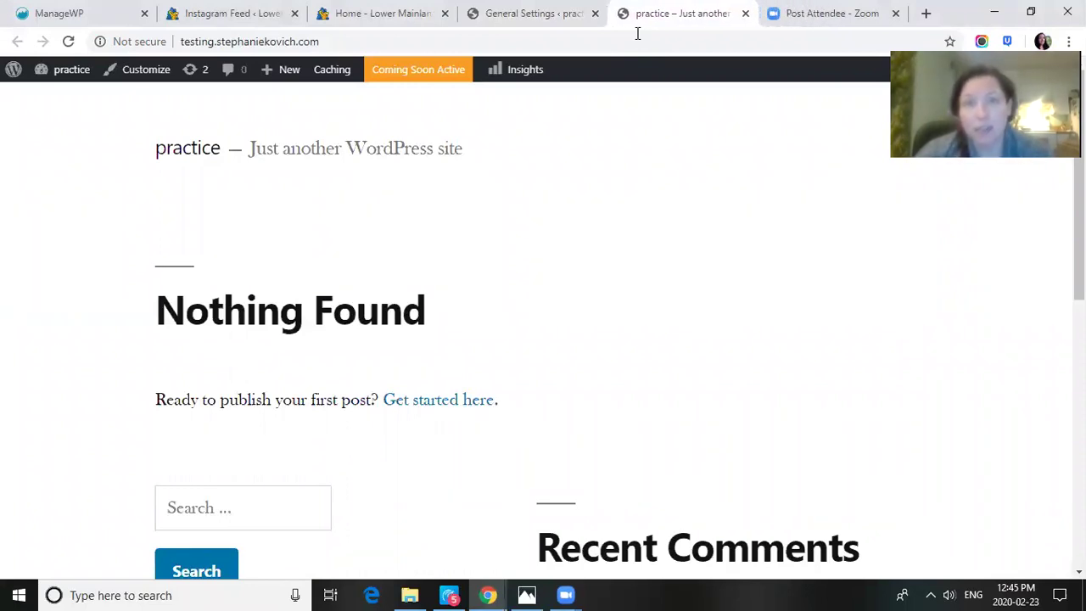
pyautogui.click(534, 13)
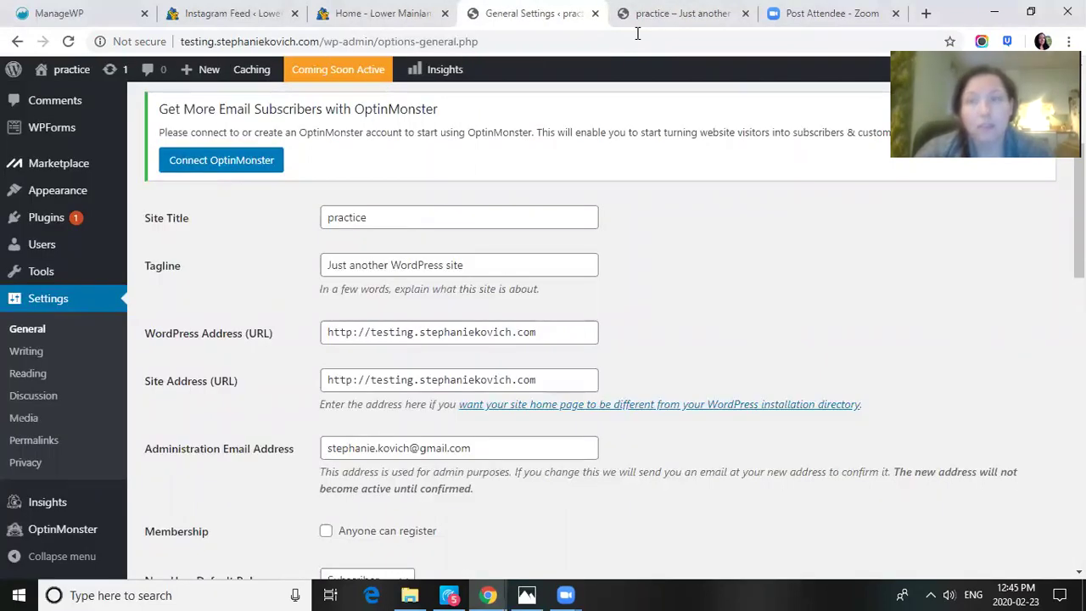
# Set the site title to the site owner's first name and the tagline to "Awesome Website"
pyautogui.click(378, 217)
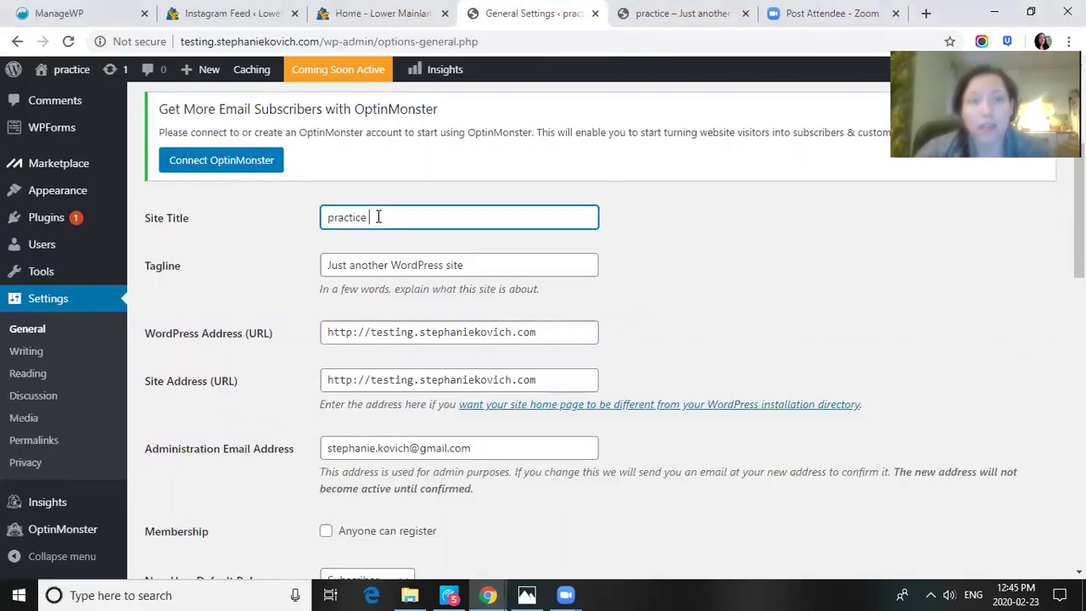
pyautogui.moveTo(378, 218); pyautogui.dragTo(261, 209)
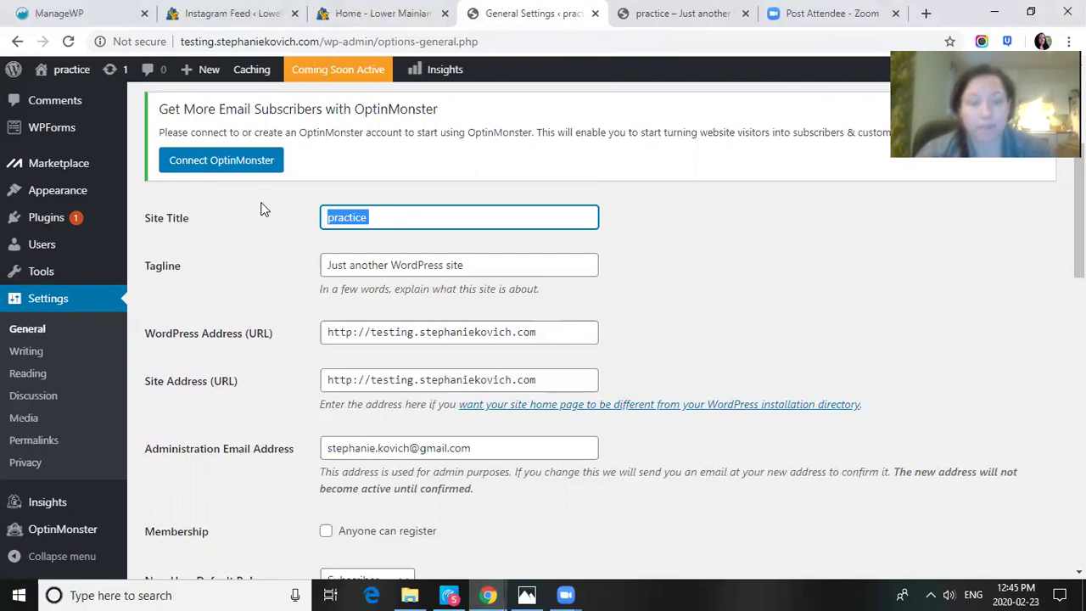
pyautogui.write('Stephanie')
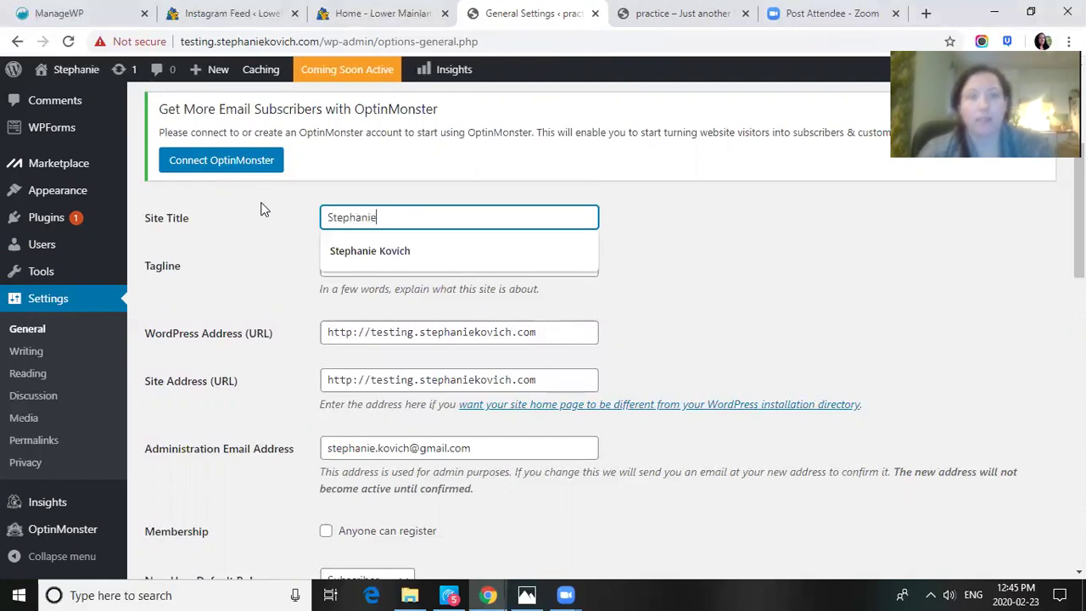
pyautogui.click(760, 296)
pyautogui.click(532, 264)
pyautogui.moveTo(532, 264); pyautogui.dragTo(261, 311)
pyautogui.write('Awesome Website')
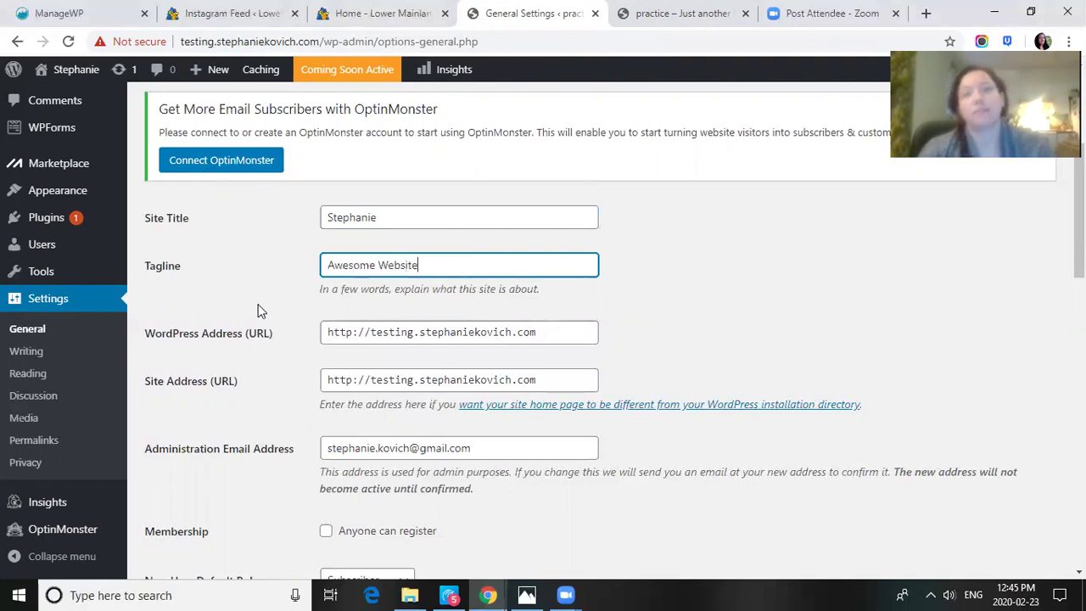
# Review the remaining general settings, from the site addresses and administration email to timezone, date and time formats, and cache level
pyautogui.click(553, 343)
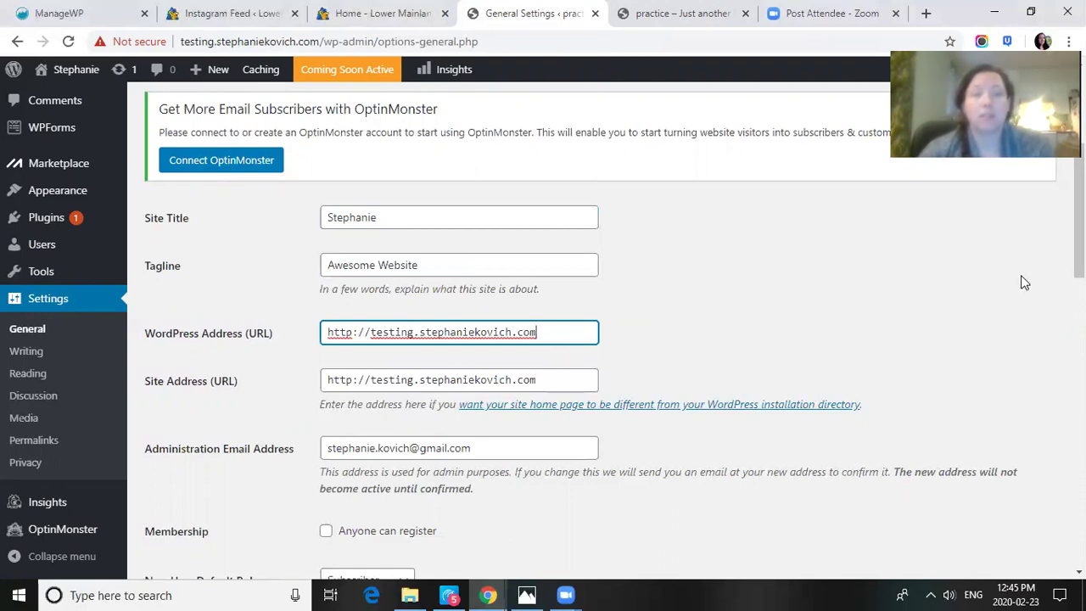
pyautogui.scroll(-3, 1020, 282)
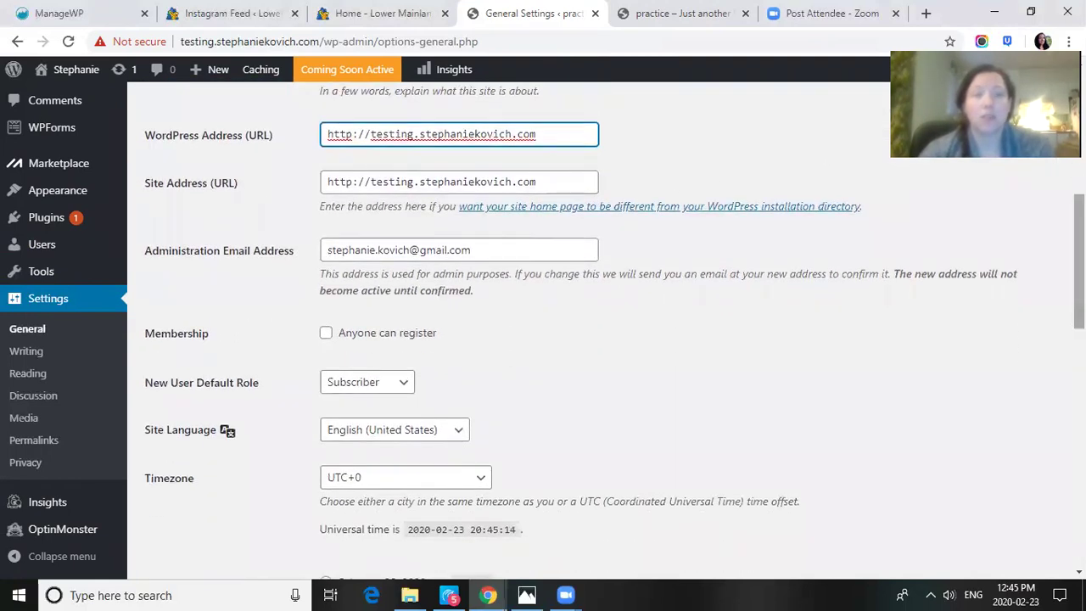
pyautogui.click(587, 247)
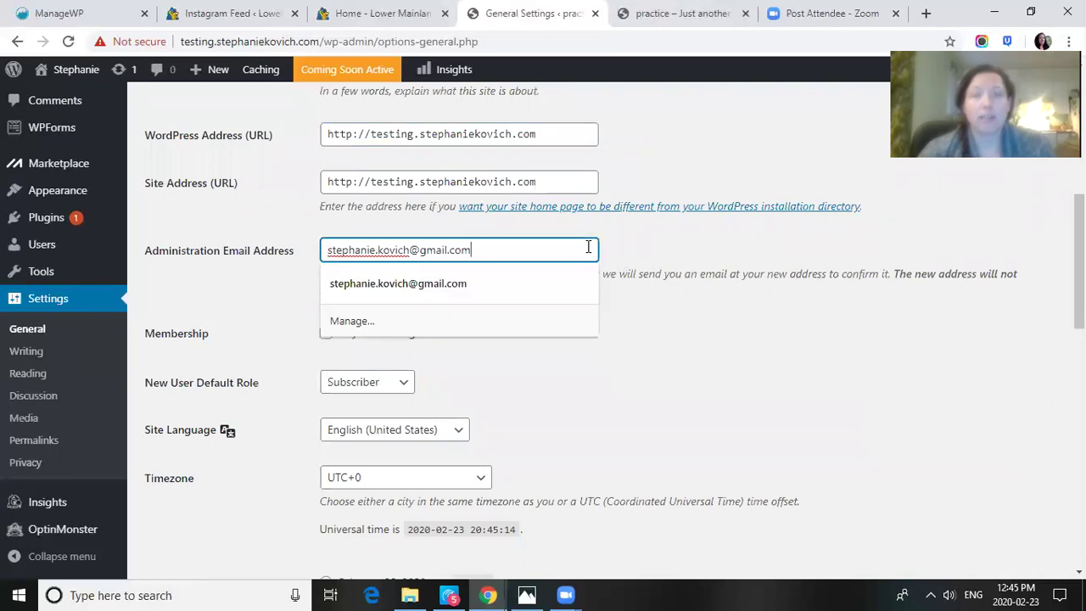
pyautogui.click(795, 243)
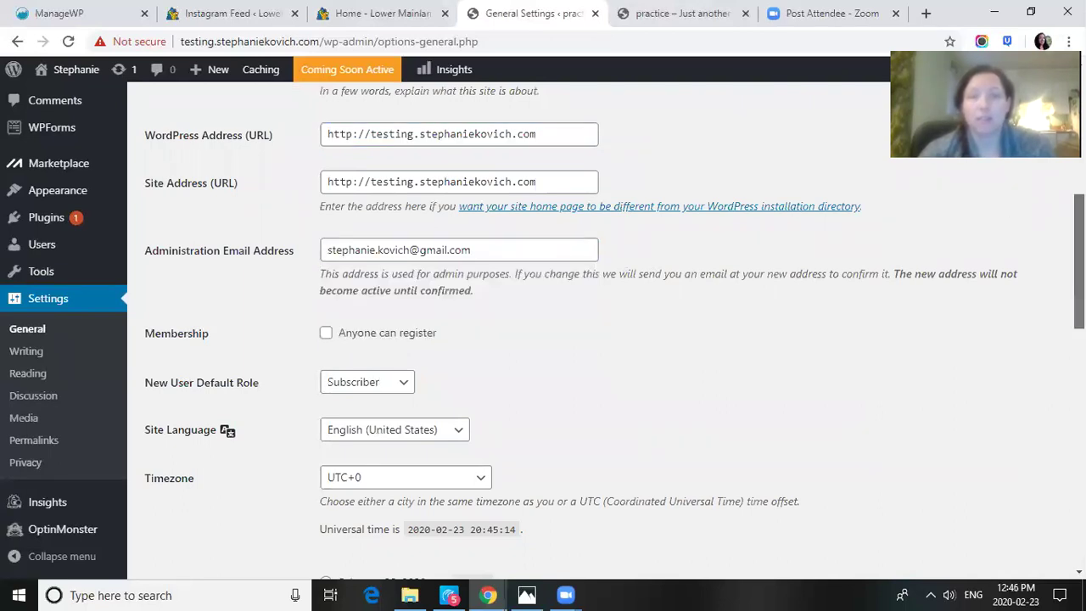
pyautogui.scroll(-2, 1079, 254)
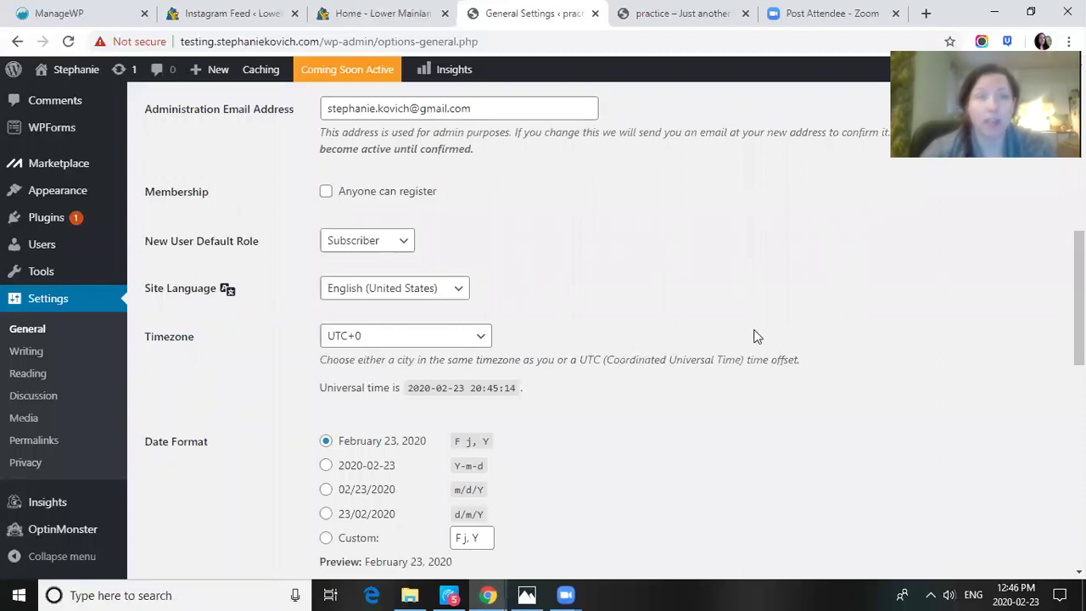
pyautogui.moveTo(1079, 299); pyautogui.dragTo(1079, 309)
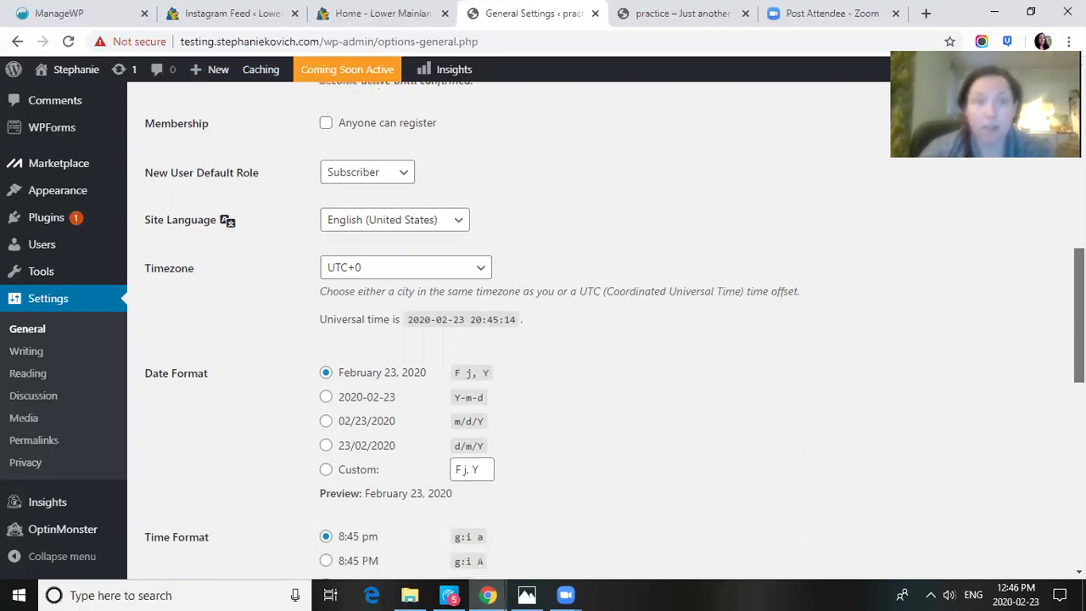
pyautogui.scroll(-3, 1079, 308)
pyautogui.scroll(-3, 614, 330)
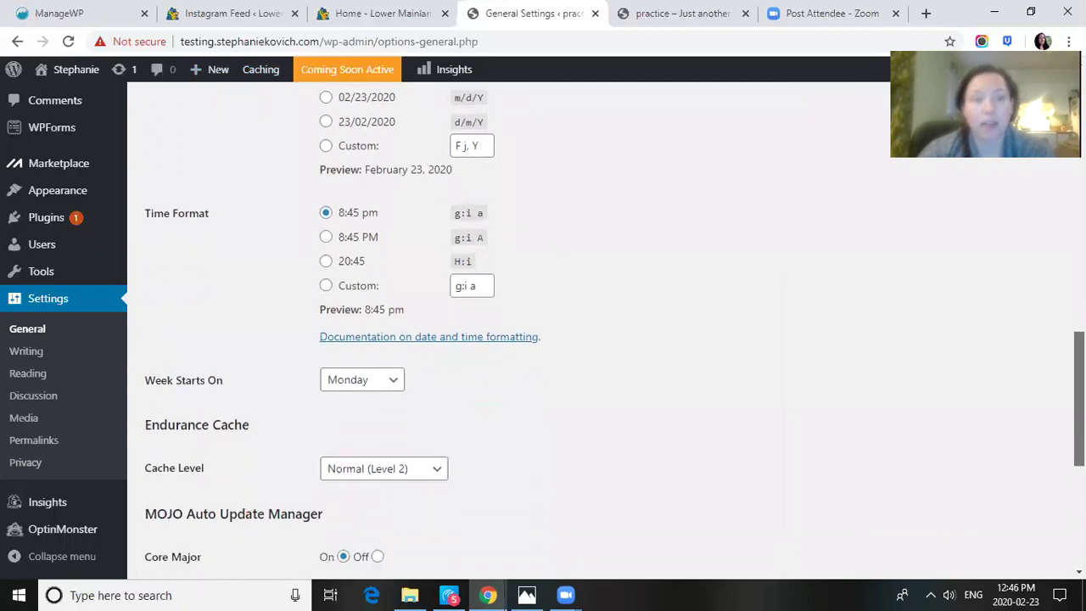
pyautogui.scroll(5, 542, 331)
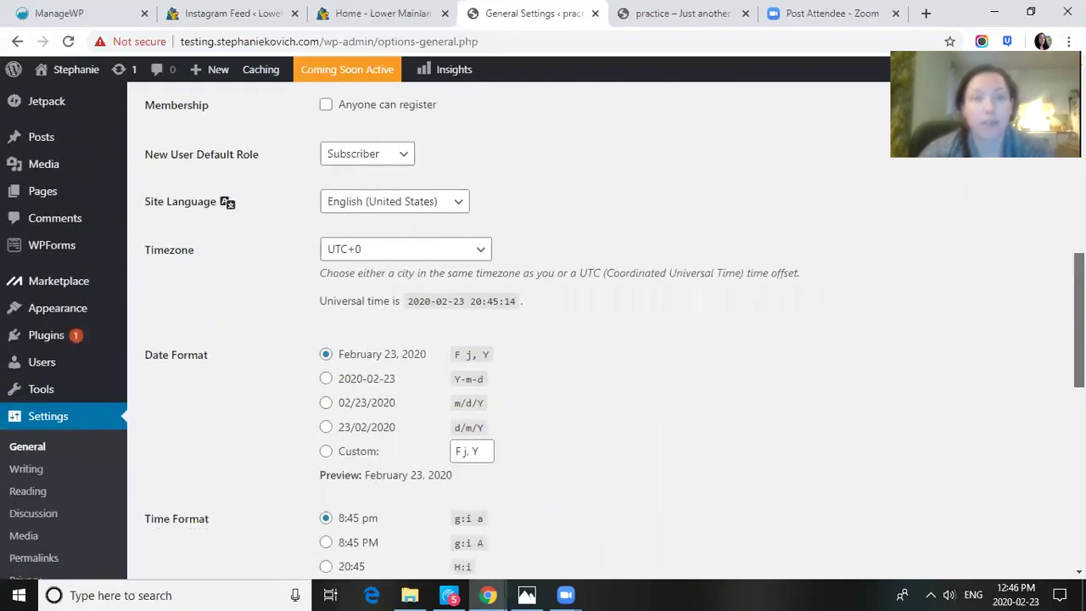
# Save the general settings and reload the live practice site to check its title and tagline
pyautogui.scroll(-3, 543, 331)
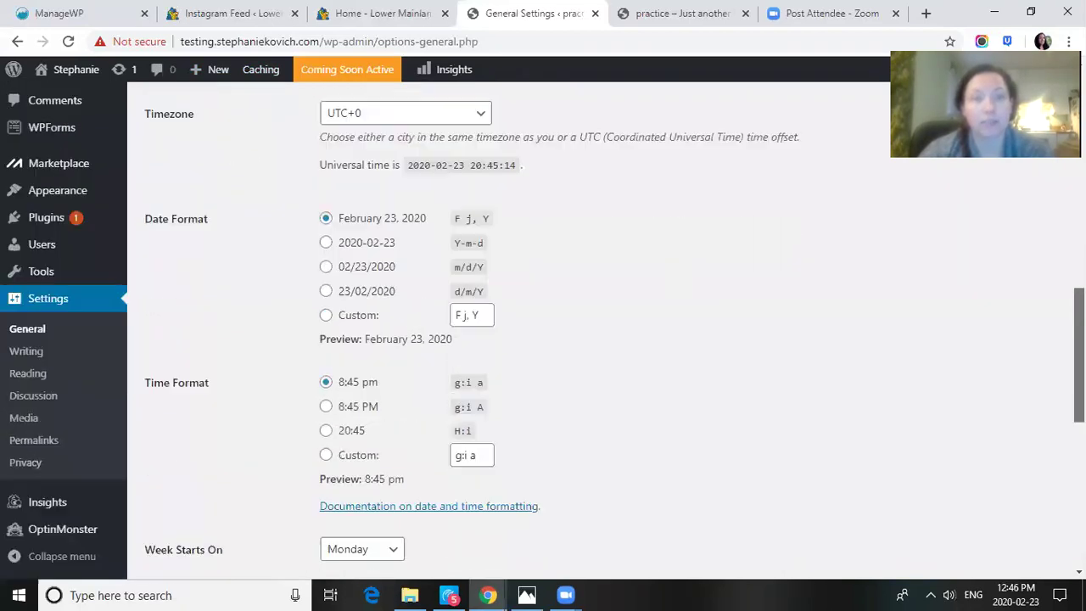
pyautogui.scroll(-8, 543, 331)
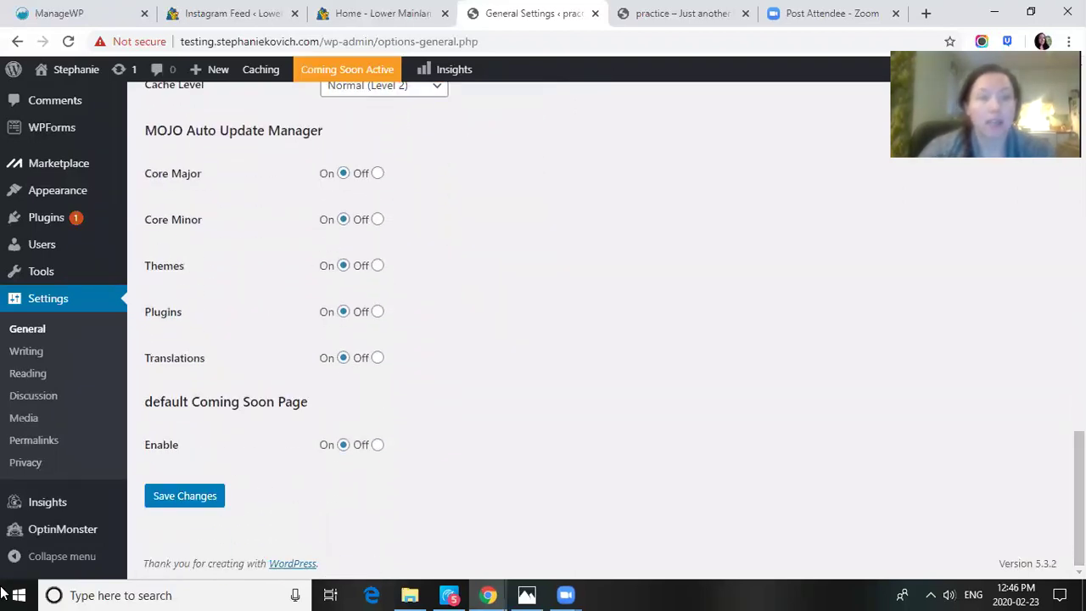
pyautogui.click(199, 505)
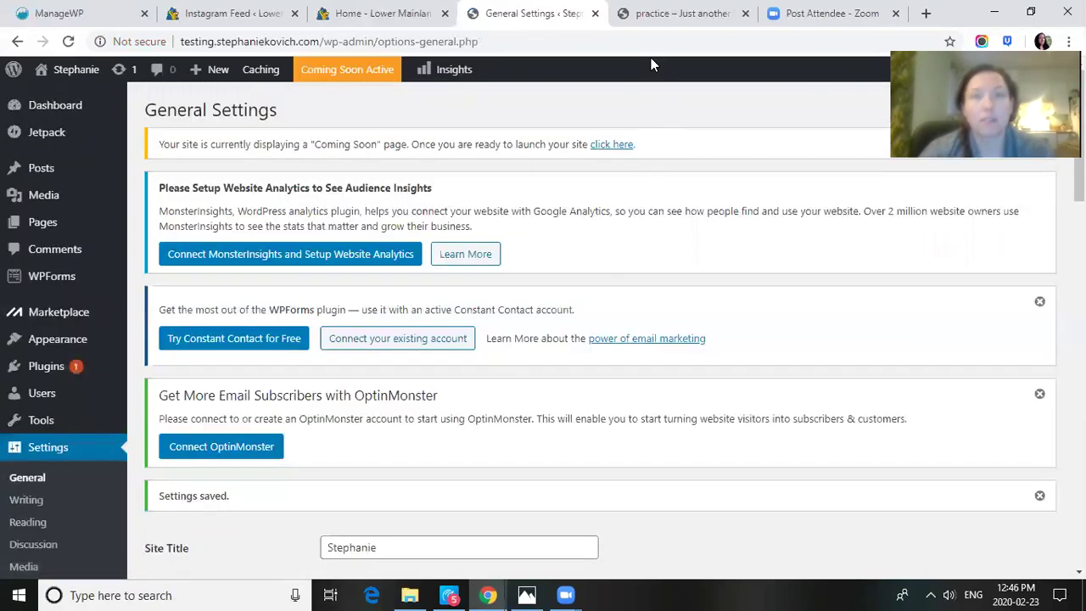
pyautogui.click(687, 32)
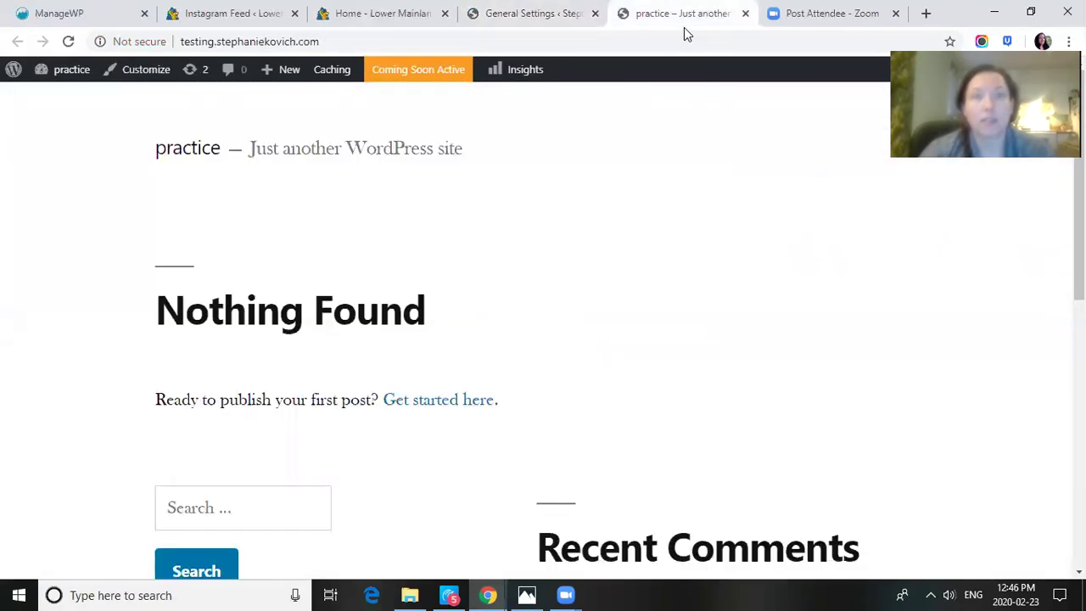
pyautogui.click(69, 42)
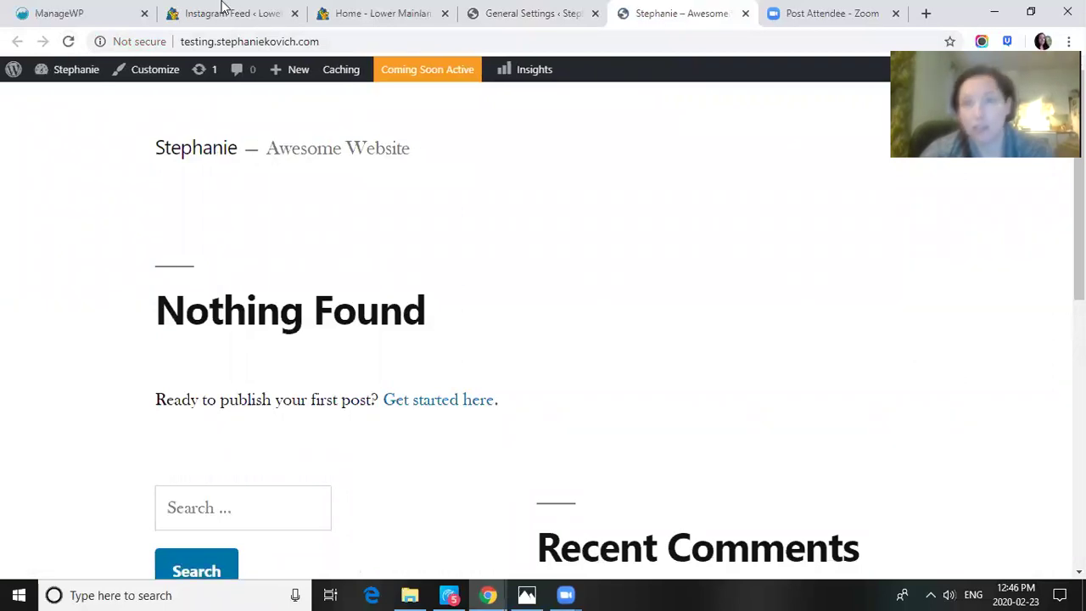
pyautogui.hotkey('ctrl', 'shift', 'pagedown')
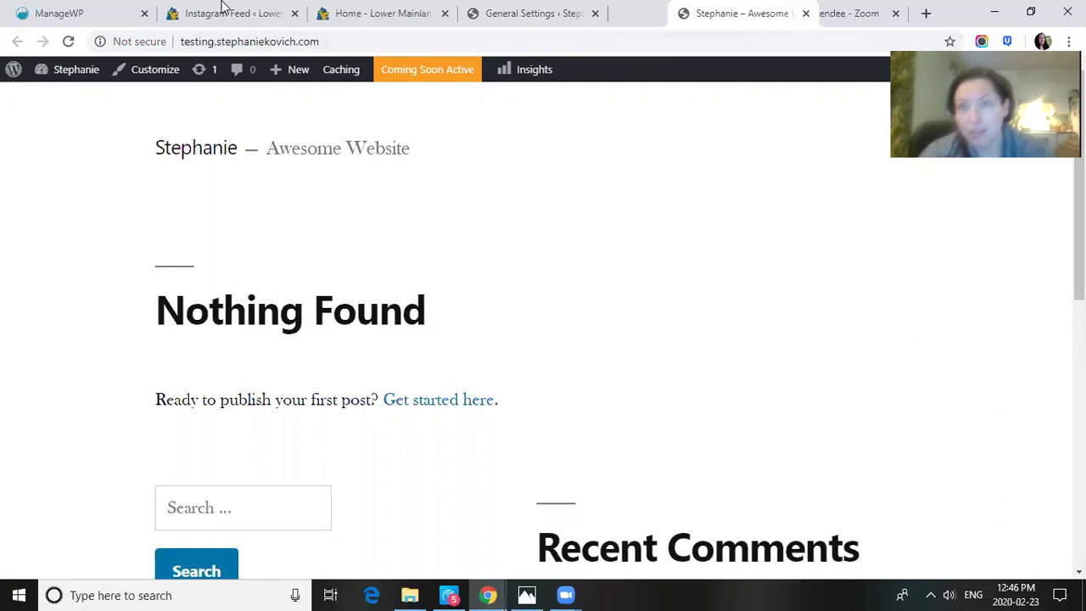
pyautogui.hotkey('ctrl', 'shift', 'pageup')
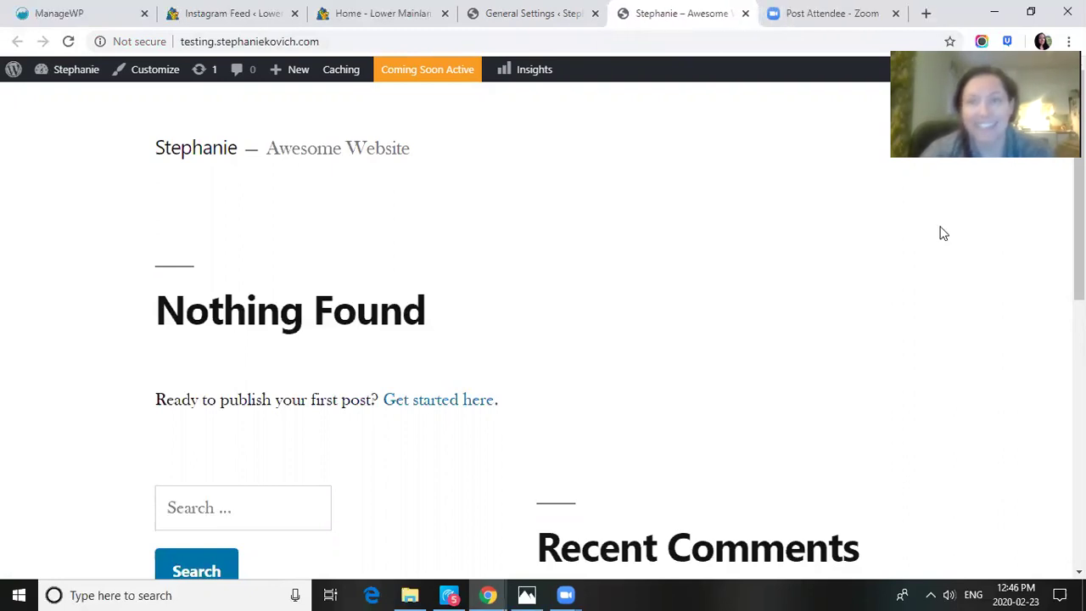
pyautogui.click(228, 14)
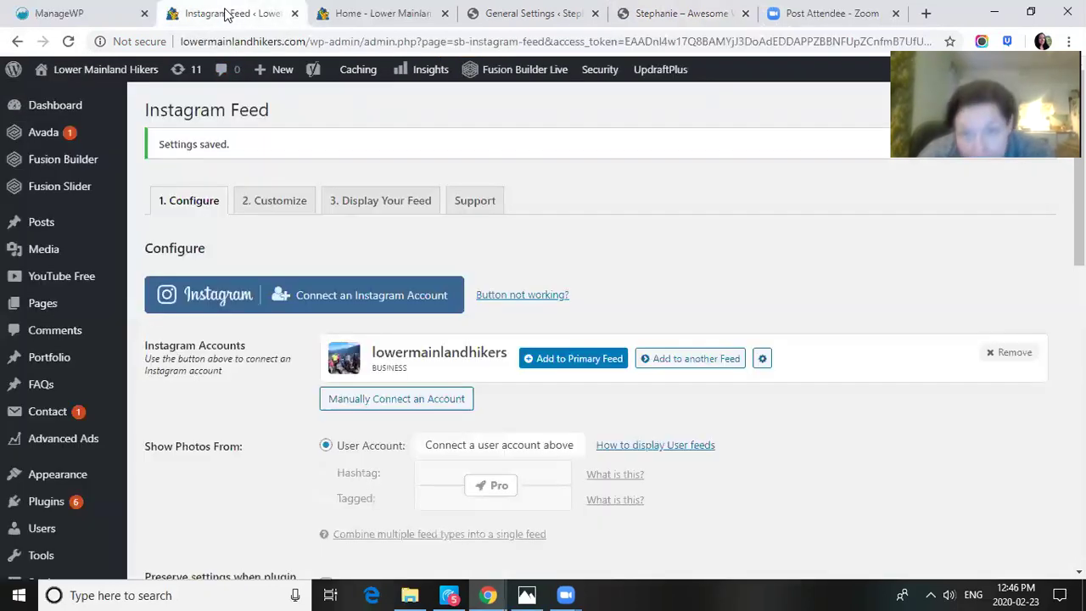
pyautogui.click(830, 13)
pyautogui.click(675, 13)
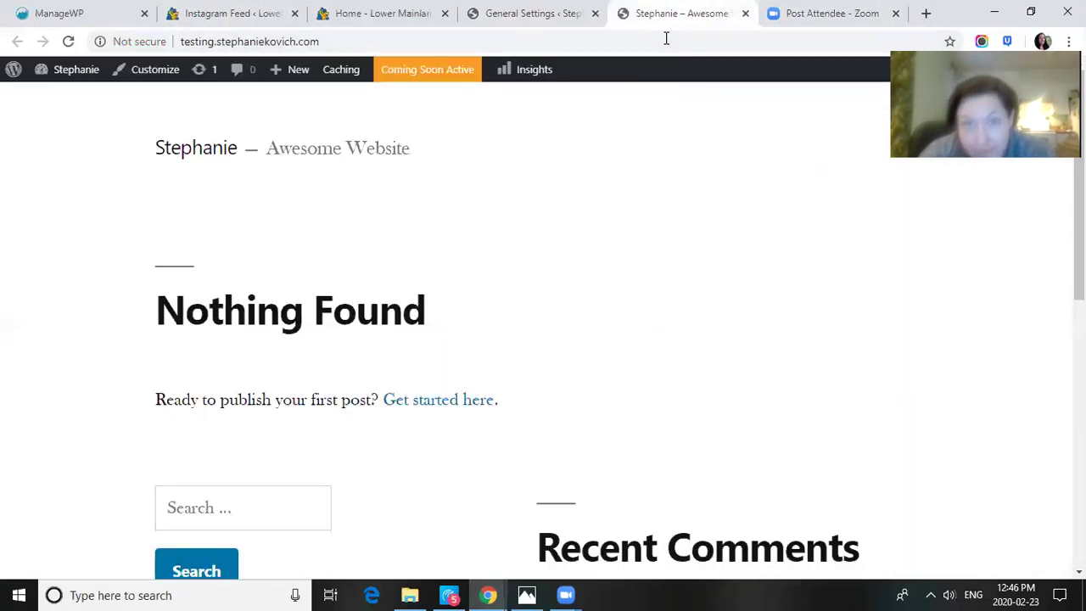
# Open the writing settings and review the default post category and format, post via email and update services options
pyautogui.hotkey('ctrl', 'shift', 'Tab')
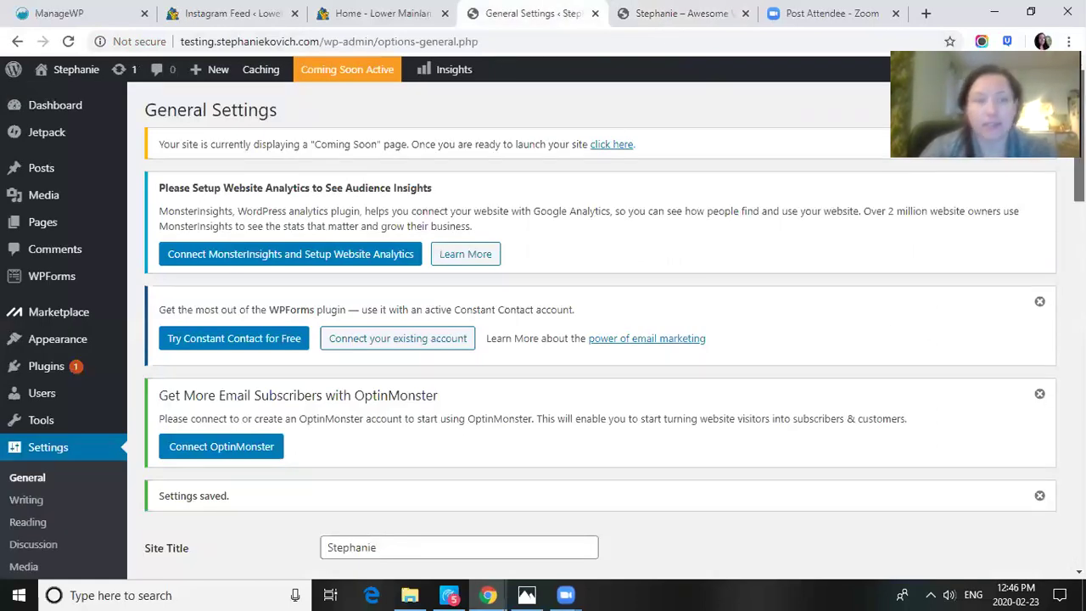
pyautogui.scroll(-2, 542, 339)
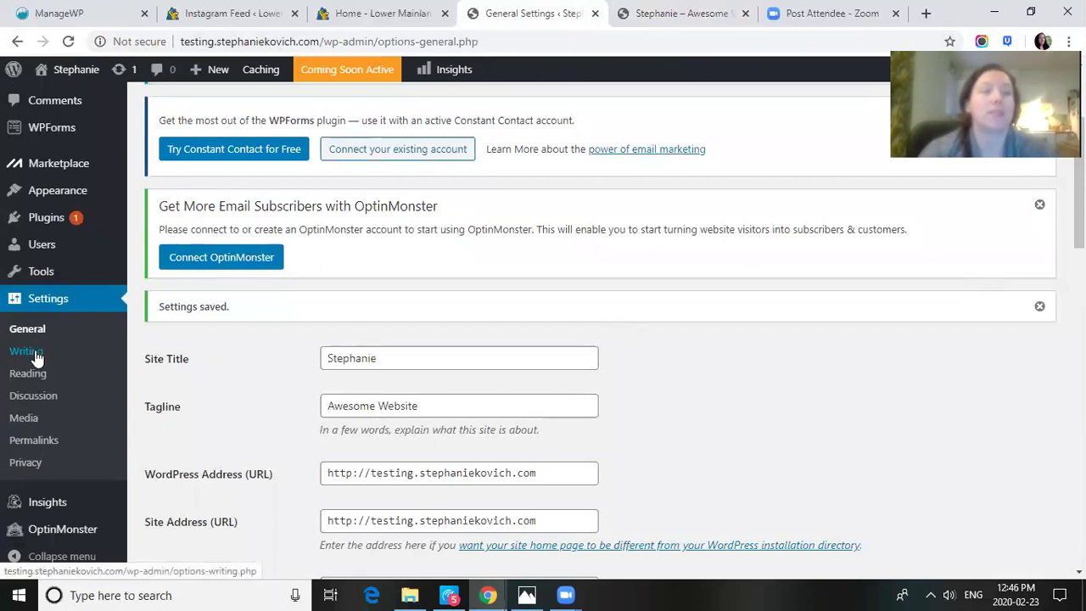
pyautogui.click(27, 351)
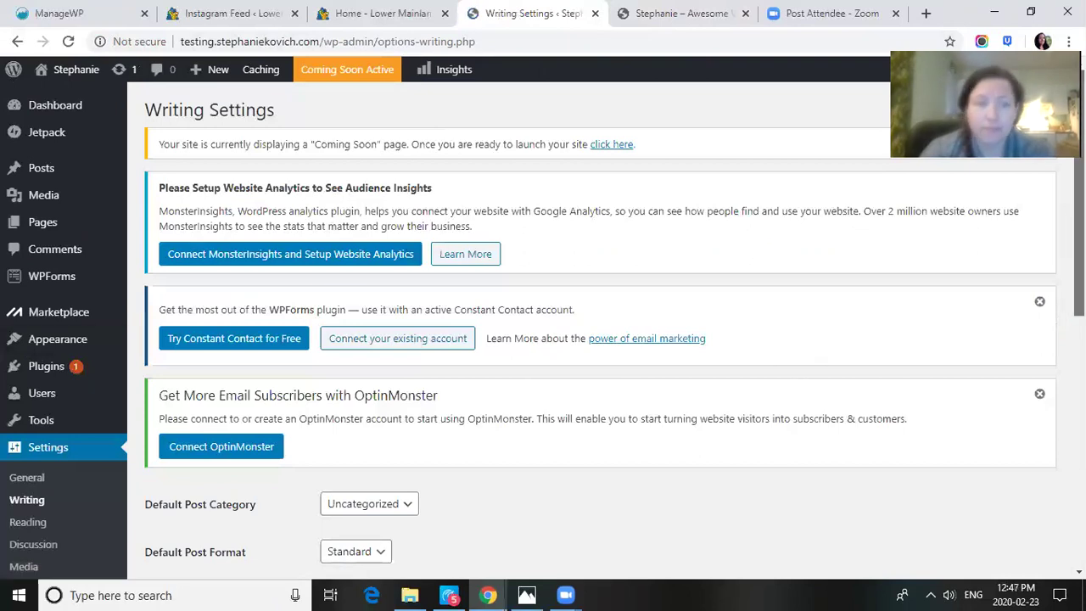
pyautogui.scroll(-3, 1078, 203)
pyautogui.scroll(-2, 613, 331)
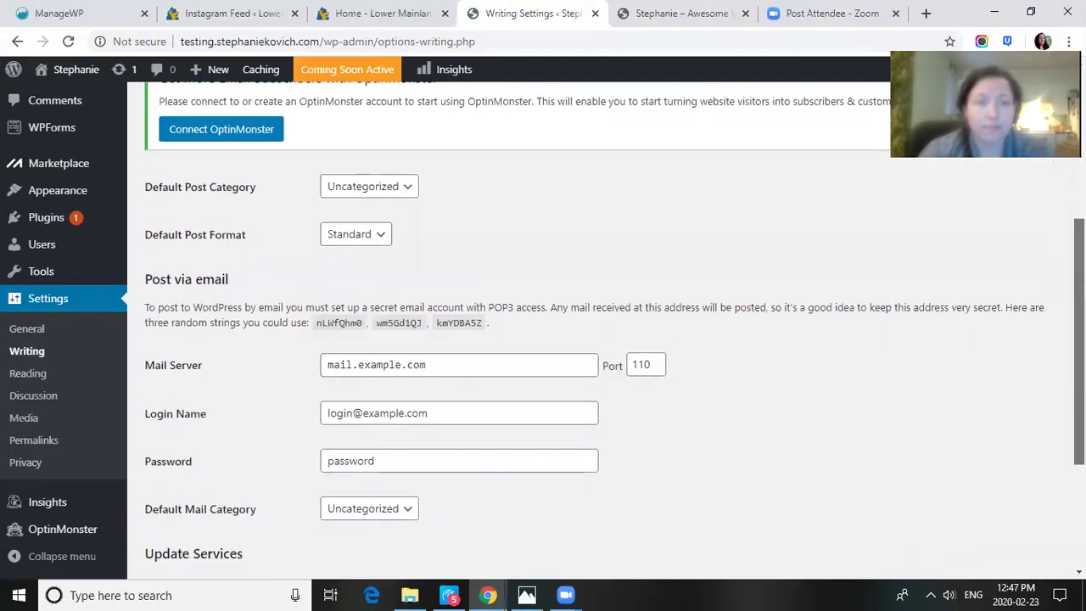
pyautogui.scroll(-2, 614, 331)
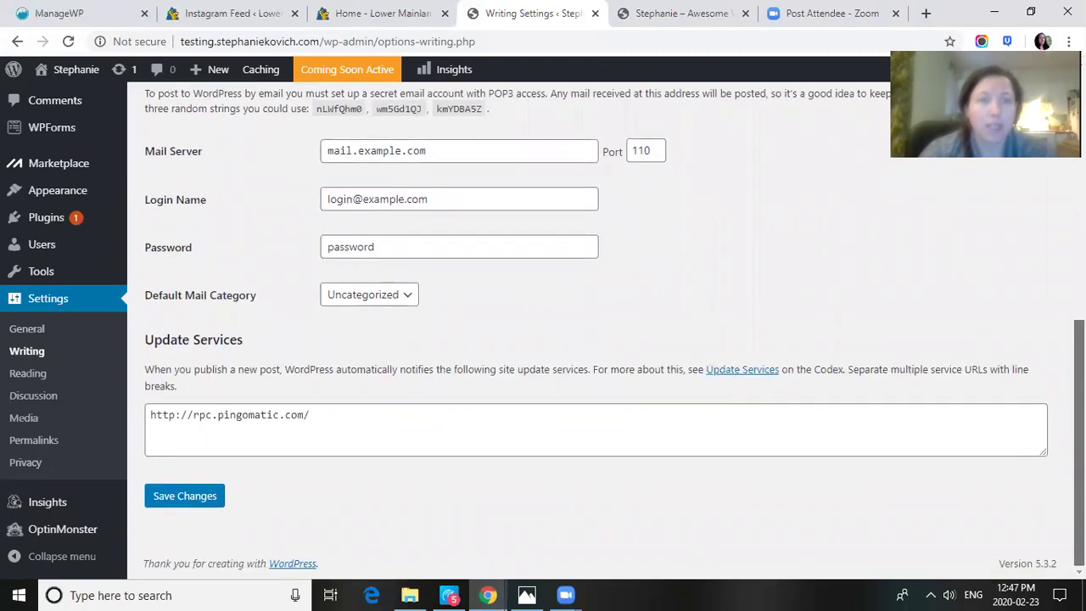
pyautogui.scroll(4, 607, 331)
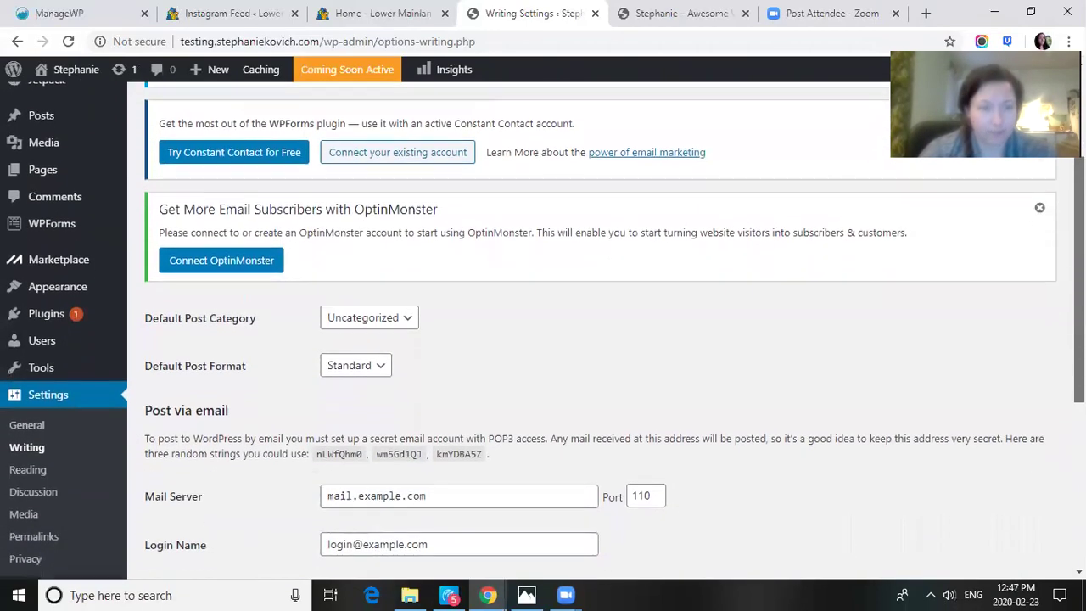
pyautogui.scroll(-2, 607, 331)
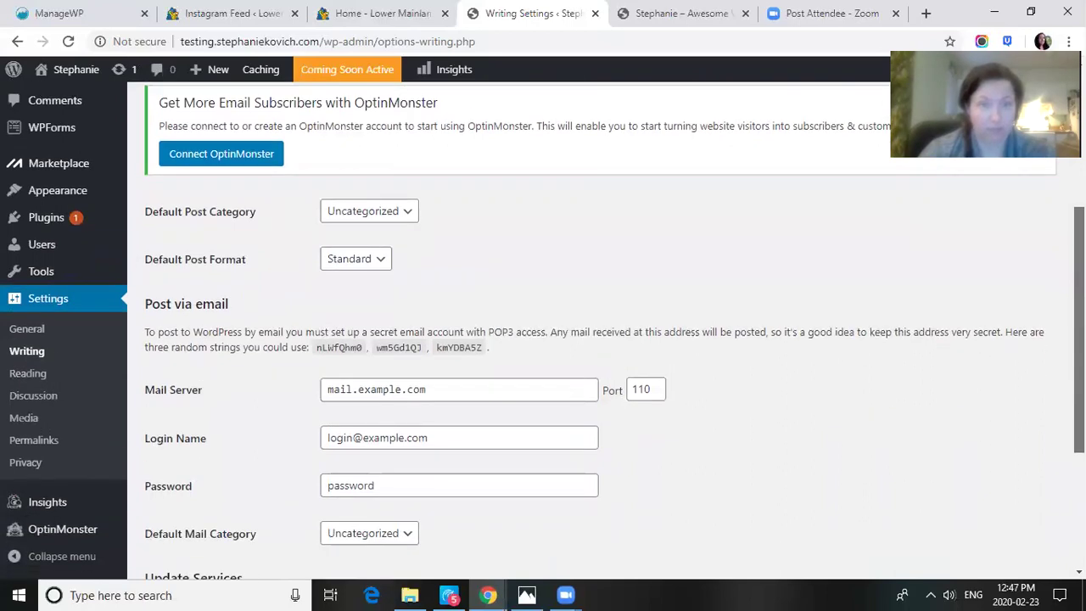
pyautogui.scroll(-3, 1030, 497)
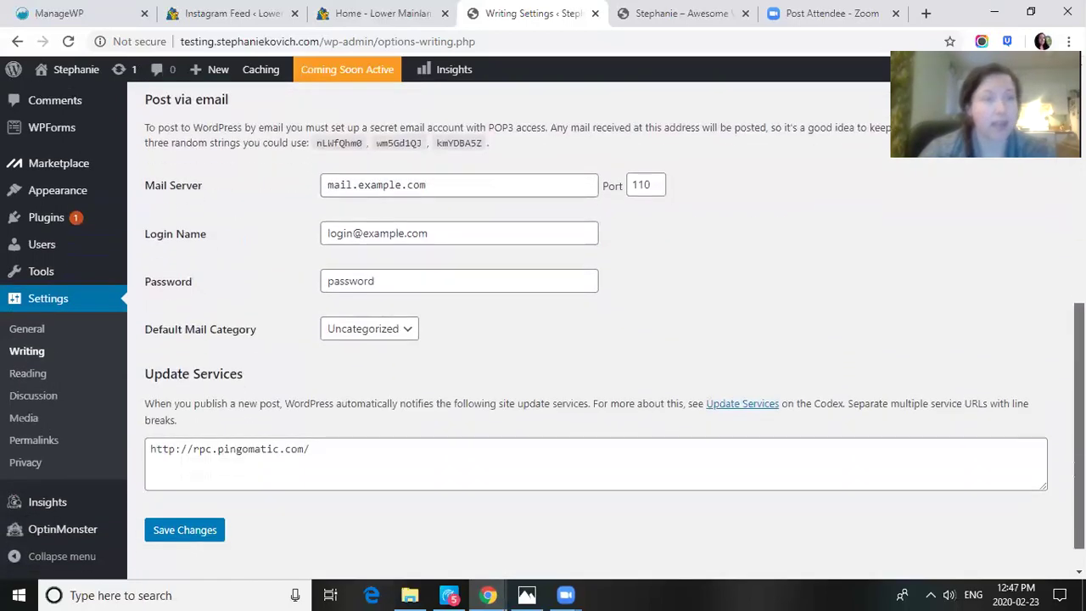
# Open the reading settings and set blog pages to show at most 3 posts
pyautogui.click(39, 381)
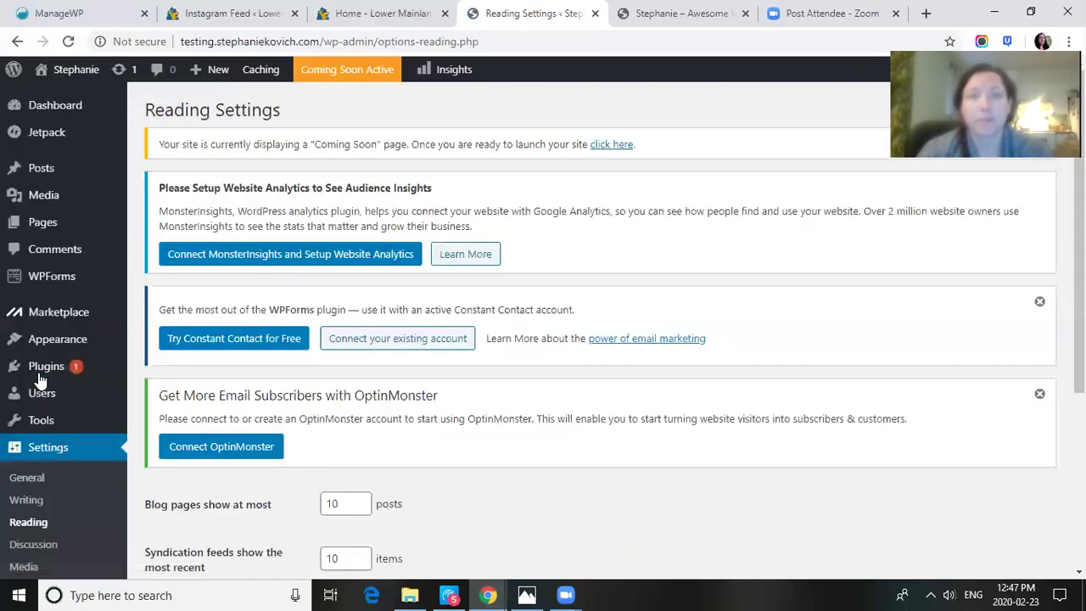
pyautogui.scroll(-3, 599, 331)
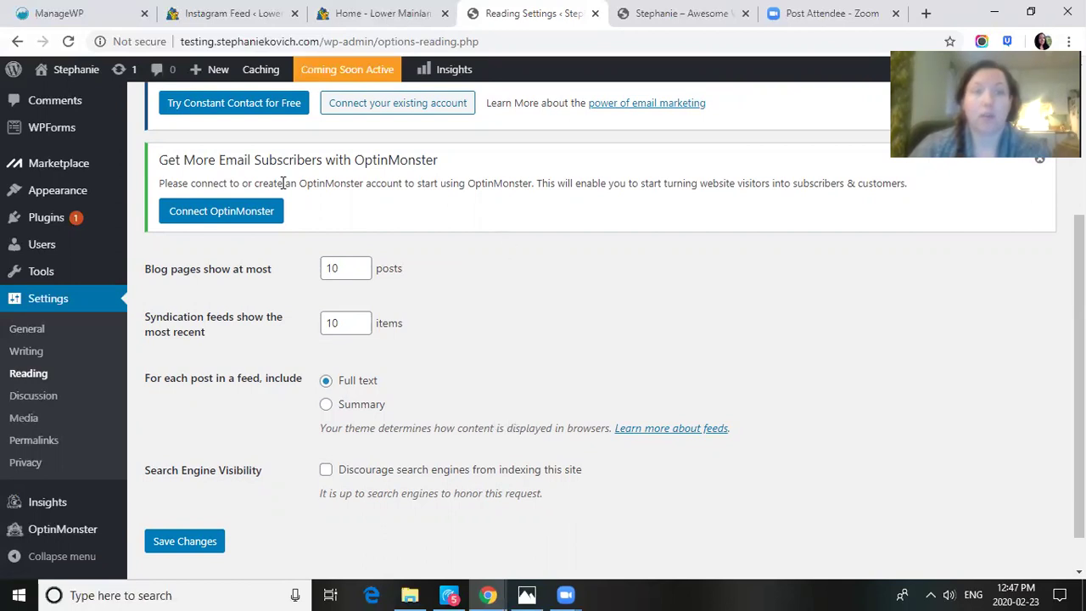
pyautogui.click(360, 276)
pyautogui.click(360, 276)
pyautogui.click(360, 276)
pyautogui.click(360, 275)
pyautogui.click(361, 275)
pyautogui.click(361, 276)
pyautogui.click(360, 275)
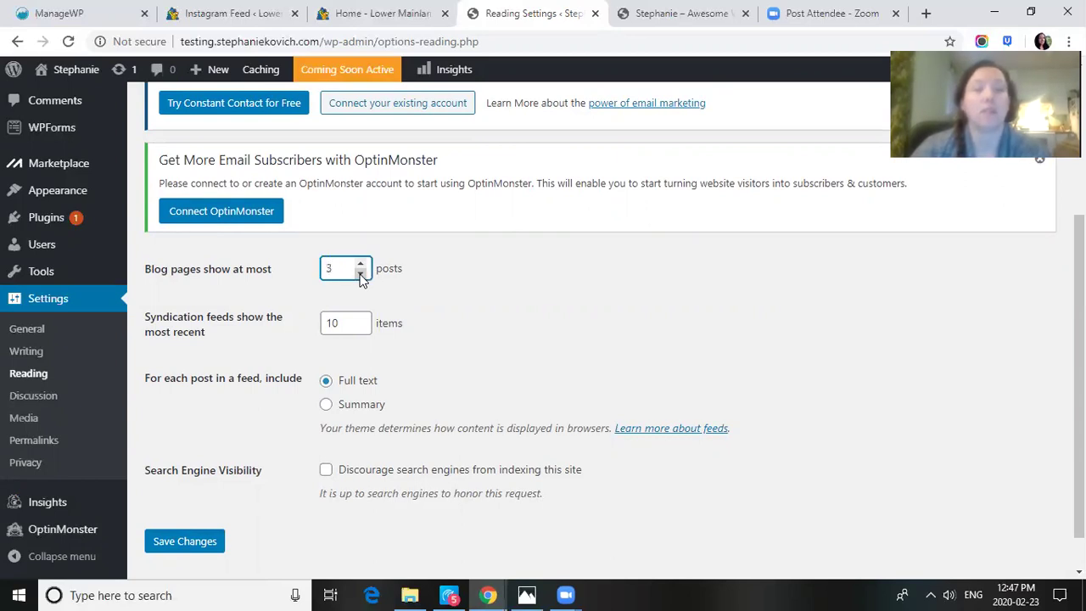
# Set the syndication feeds to show the 3 most recent items
pyautogui.click(361, 327)
pyautogui.click(360, 327)
pyautogui.click(361, 327)
pyautogui.click(361, 327)
pyautogui.click(360, 327)
pyautogui.click(360, 328)
pyautogui.click(360, 327)
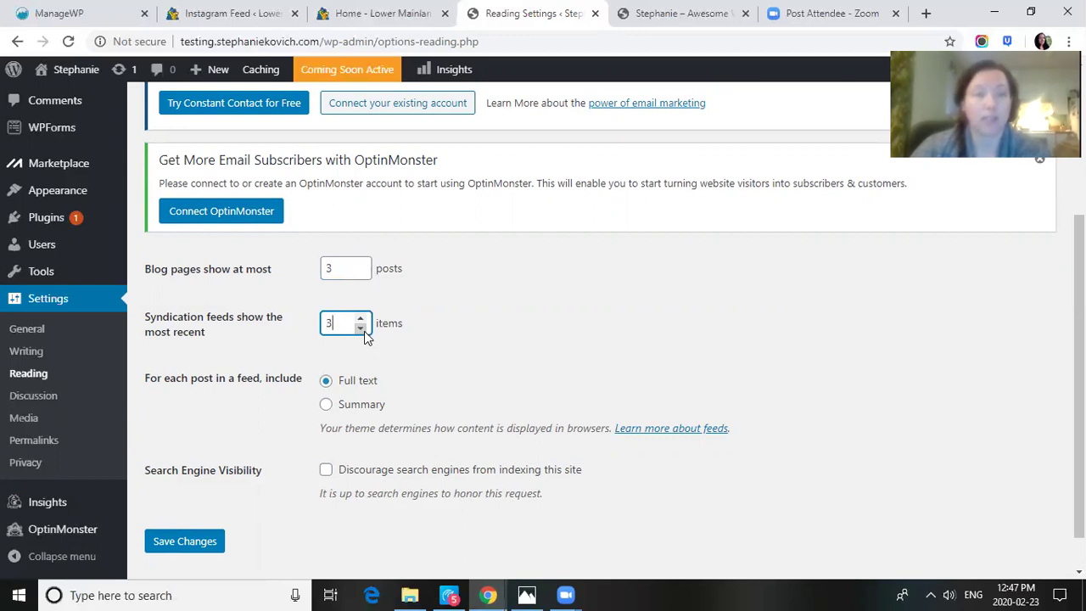
# Open the blog page of the Lower Mainland Hikers site and examine how many posts it lists per page
pyautogui.click(347, 25)
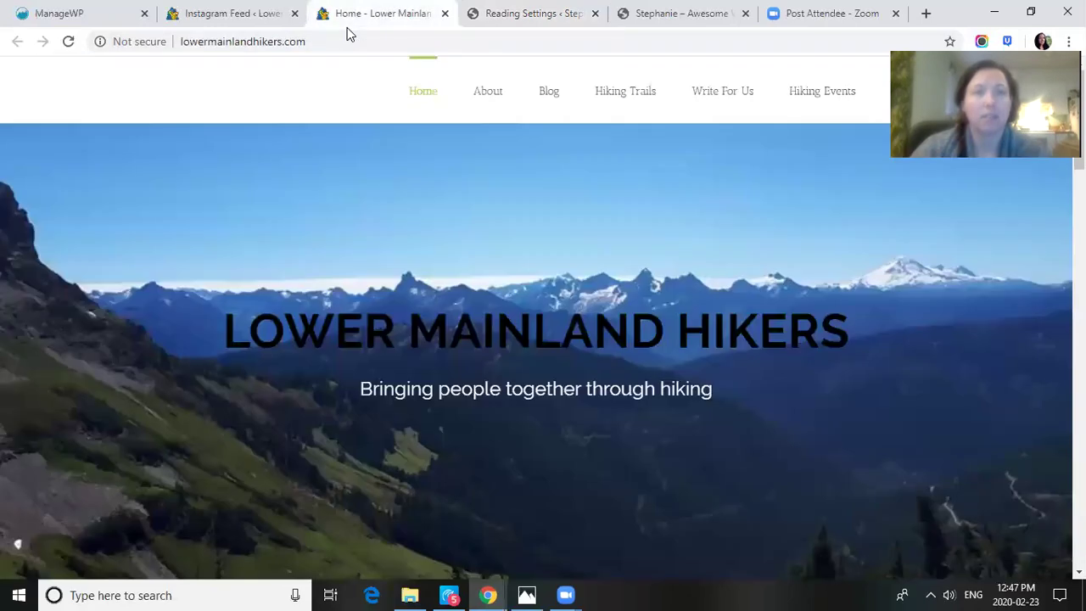
pyautogui.click(551, 95)
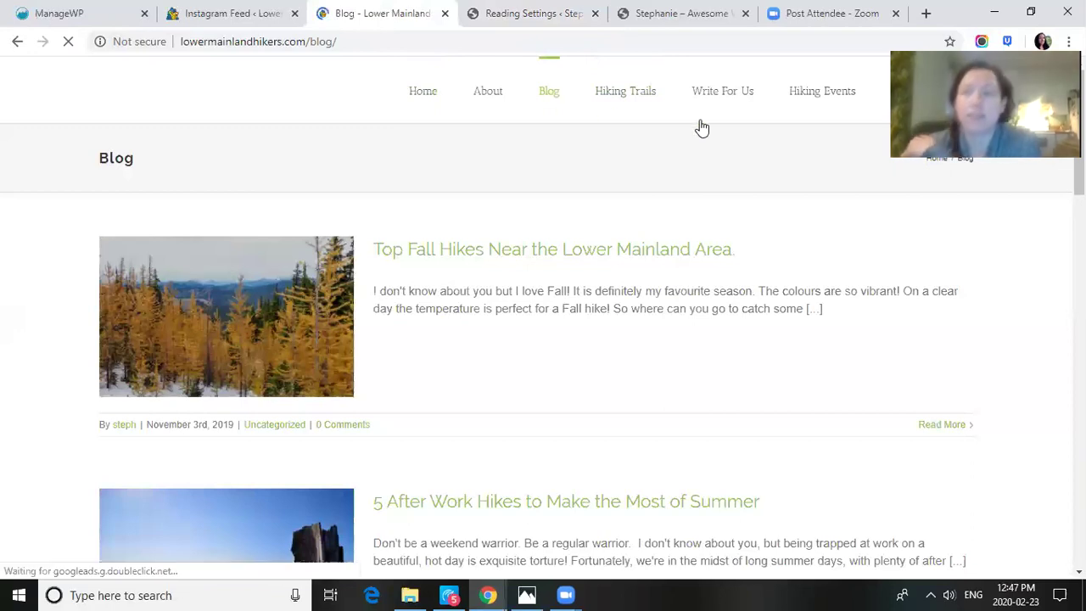
pyautogui.rightClick(884, 252)
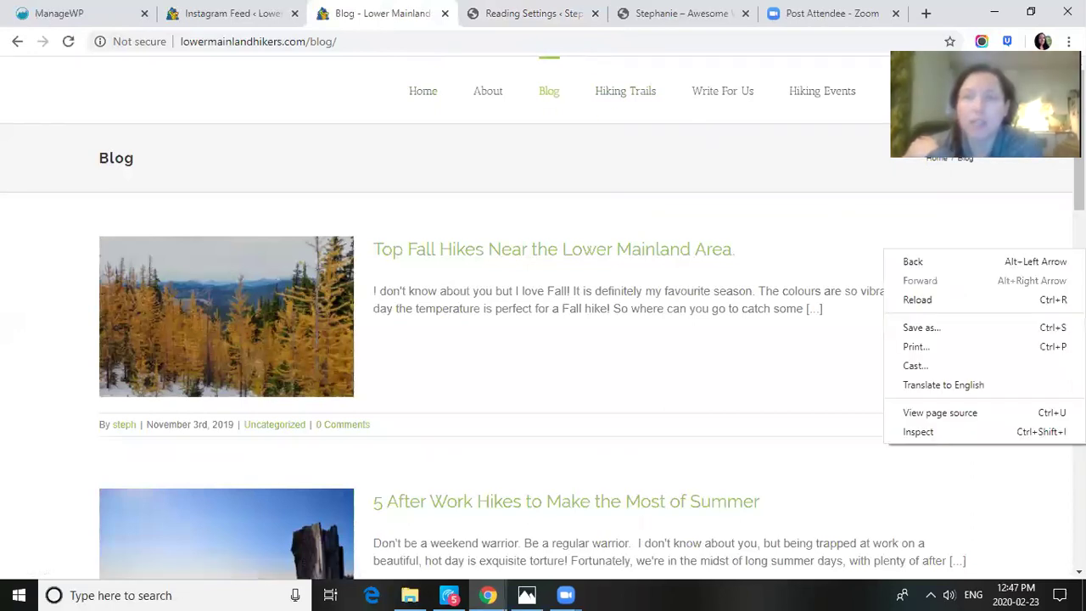
pyautogui.scroll(-5, 543, 318)
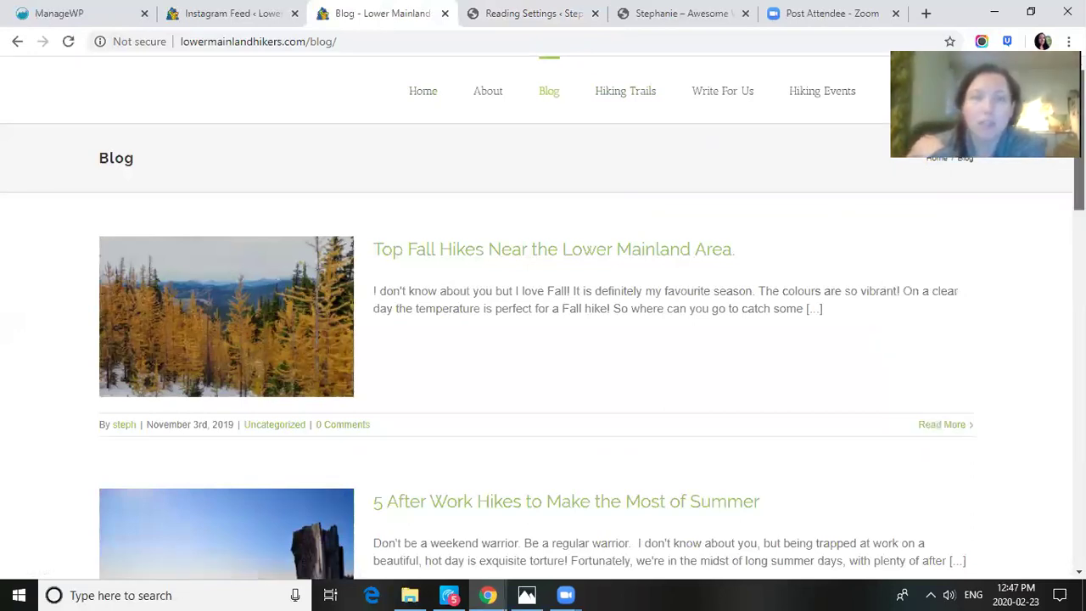
pyautogui.scroll(-5, 542, 318)
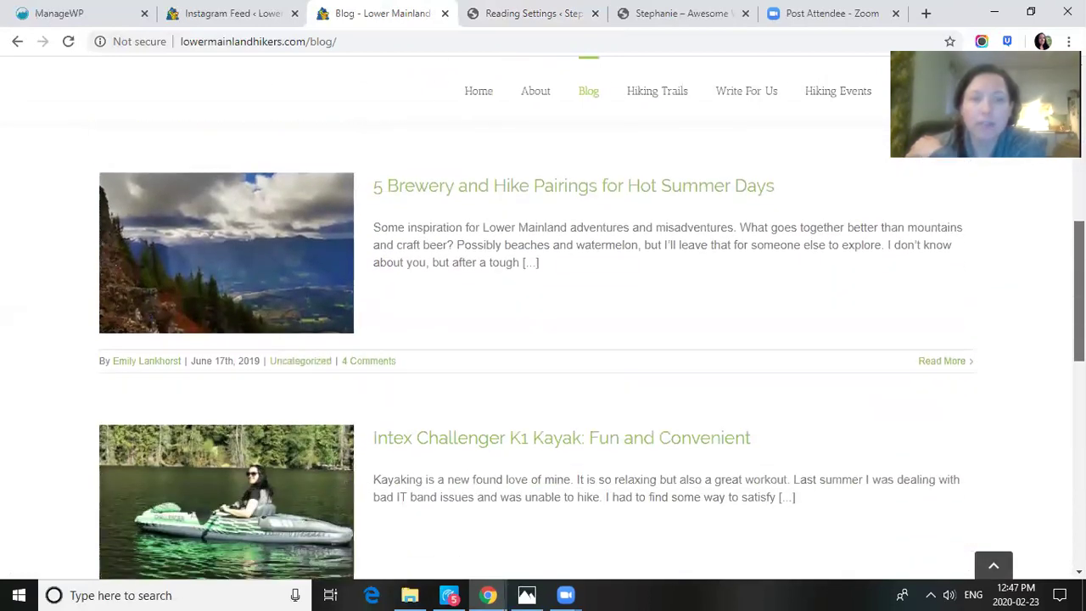
pyautogui.scroll(-2, 543, 318)
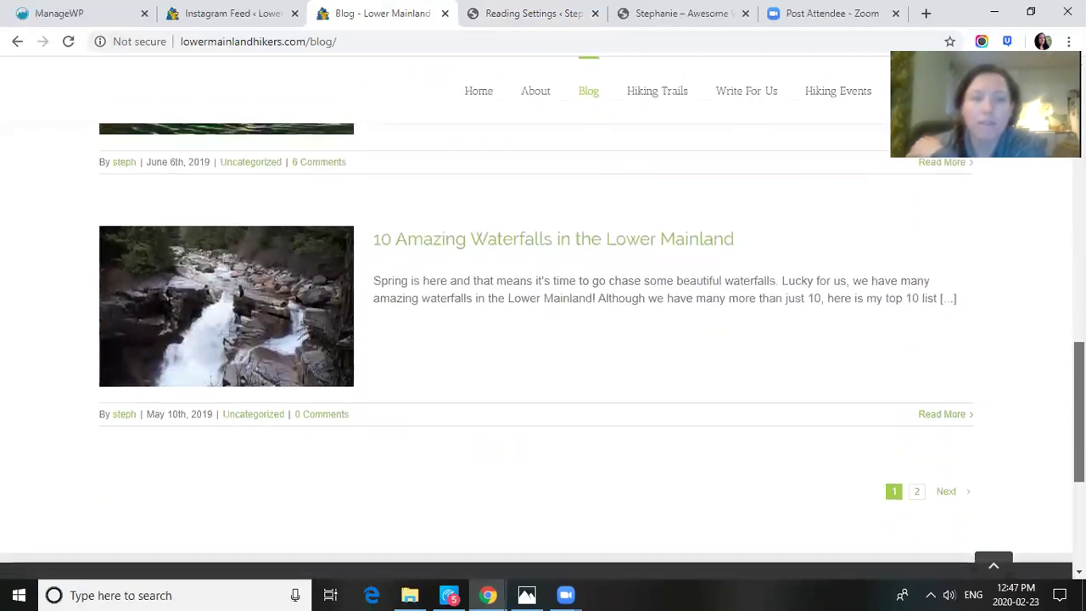
pyautogui.scroll(12, 542, 318)
pyautogui.scroll(-14, 543, 318)
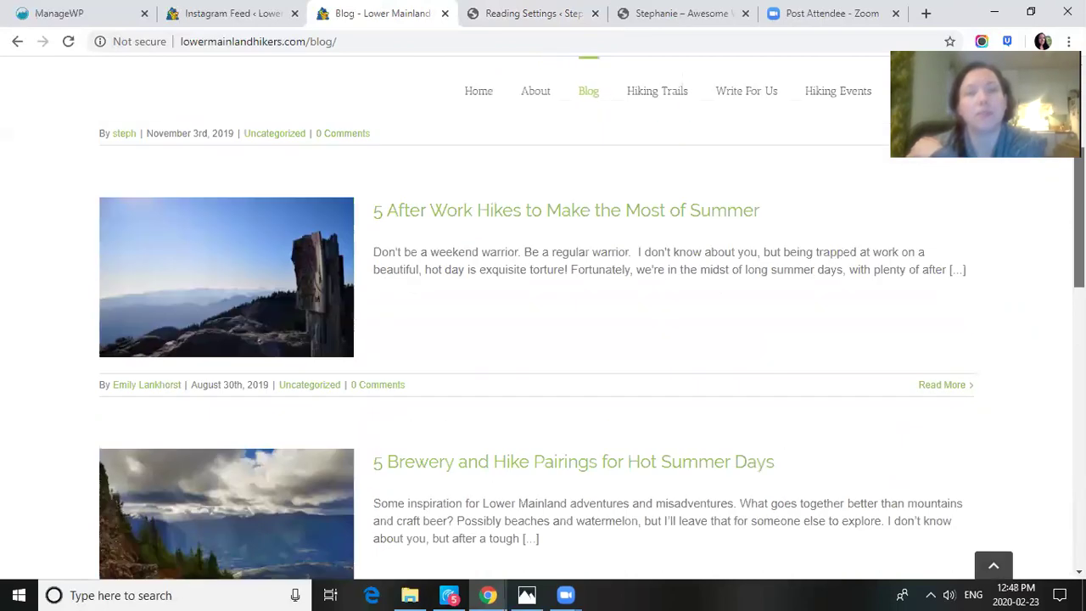
pyautogui.scroll(12, 543, 318)
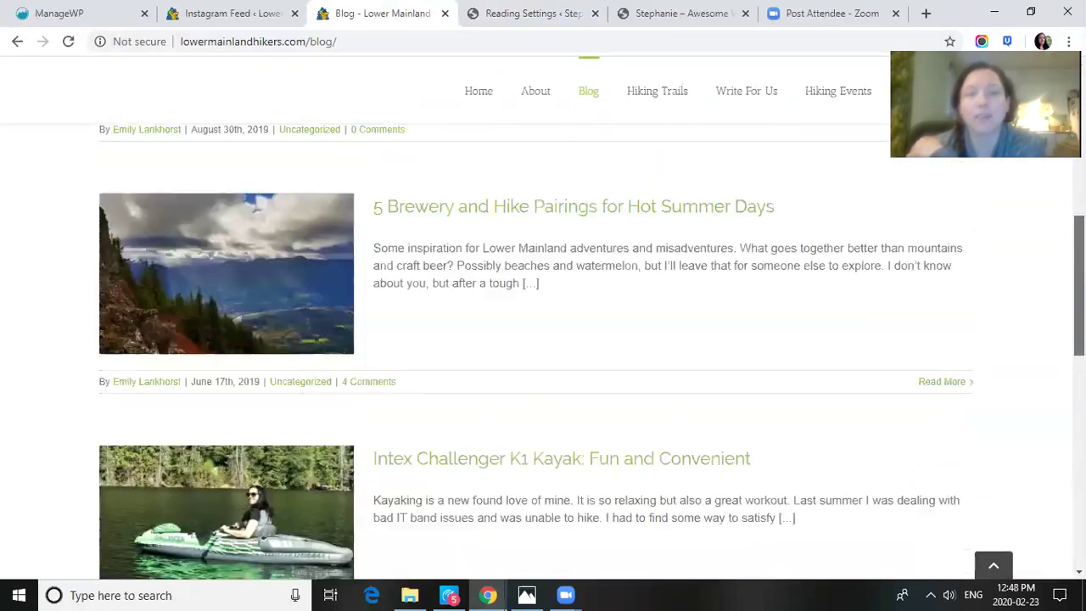
pyautogui.scroll(1, 542, 318)
pyautogui.scroll(-1, 543, 318)
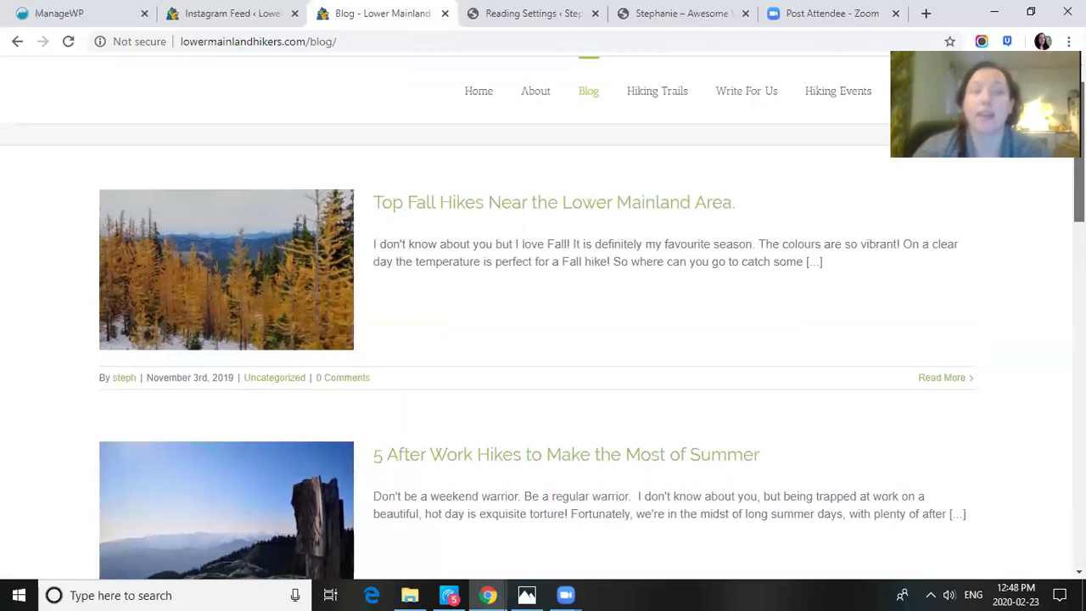
pyautogui.scroll(-15, 543, 318)
pyautogui.scroll(15, 967, 204)
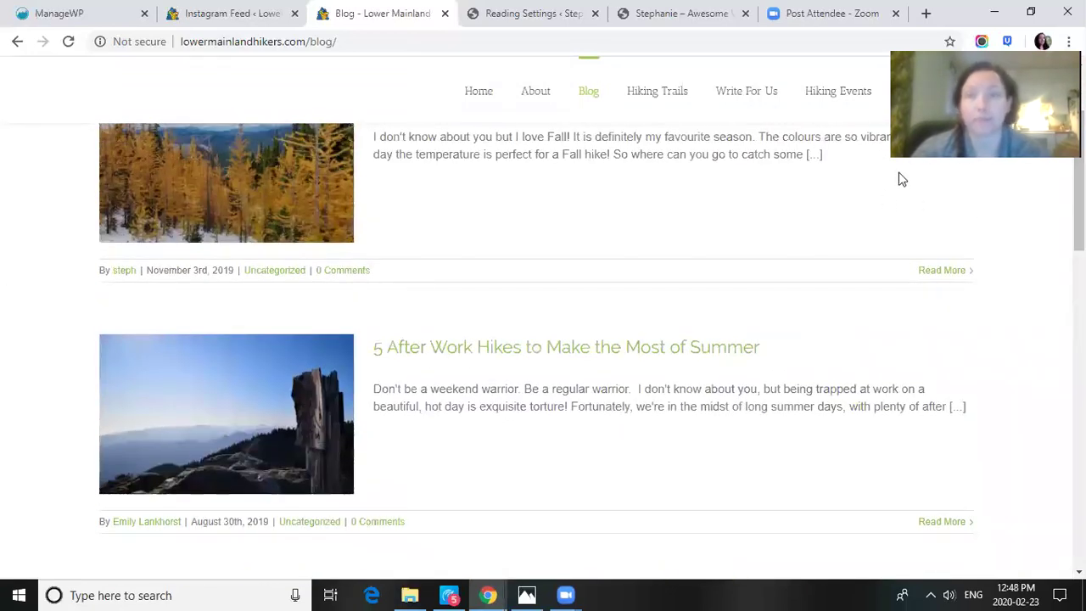
# Set the practice site's blog pages to 5 posts and its syndication feeds to 5 items, and save the reading settings
pyautogui.click(657, 13)
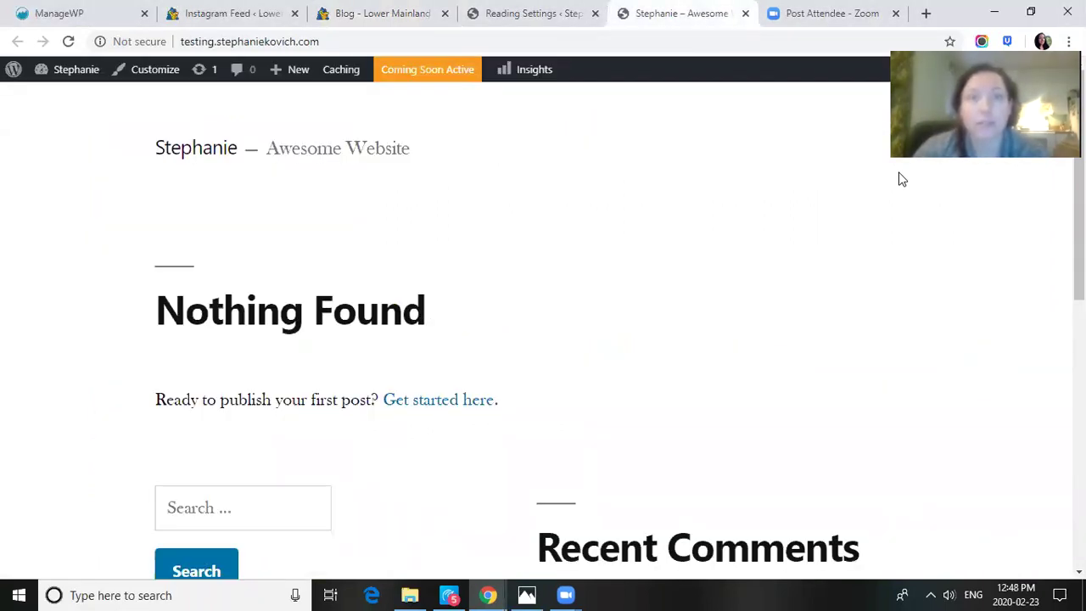
pyautogui.click(477, 27)
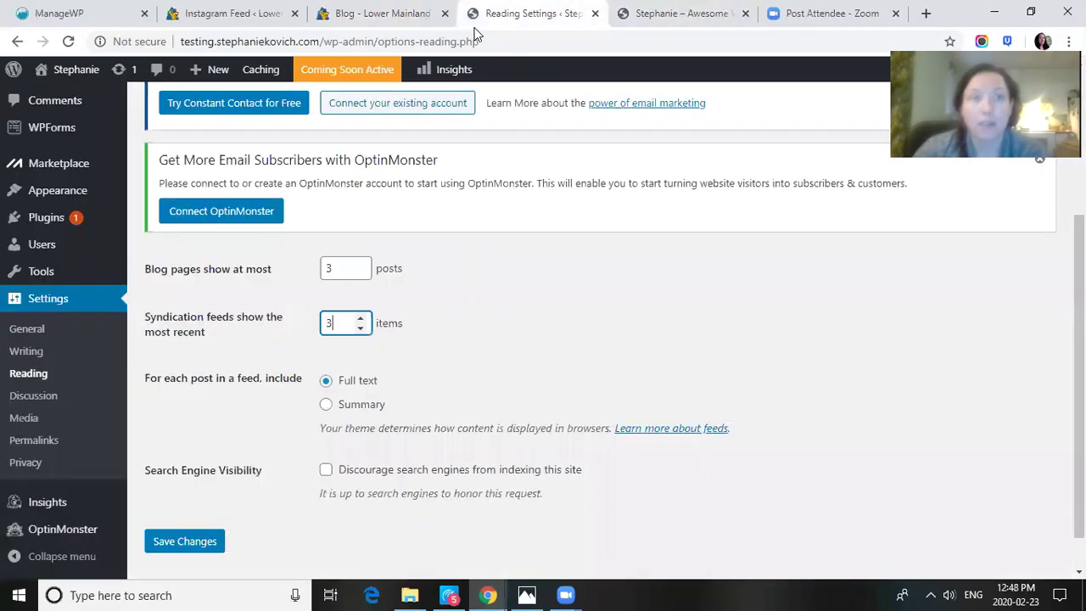
pyautogui.doubleClick(362, 264)
pyautogui.click(360, 318)
pyautogui.click(360, 318)
pyautogui.click(197, 547)
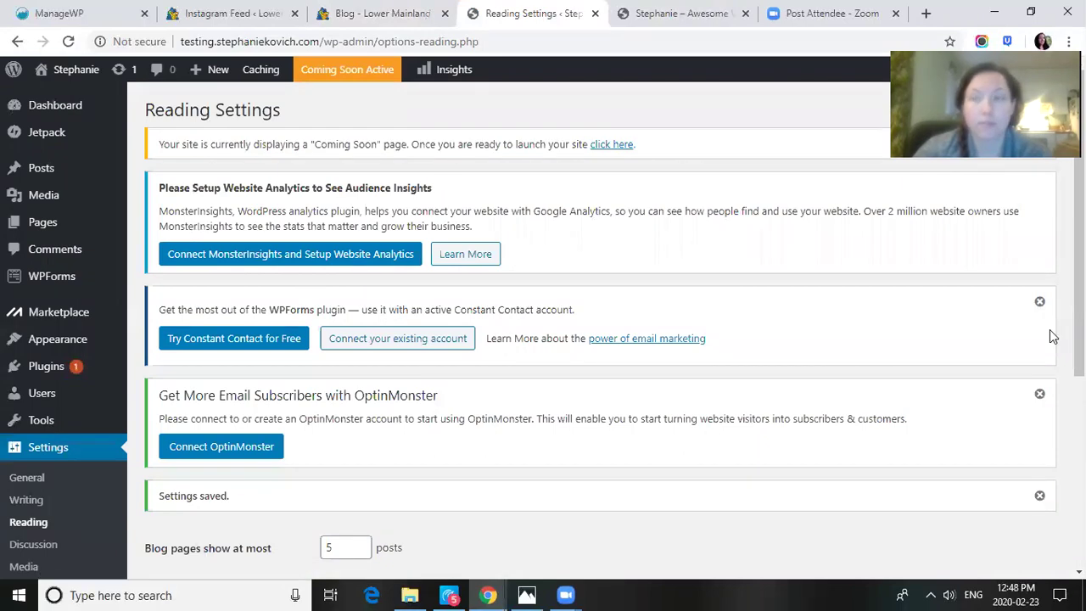
pyautogui.scroll(-2, 1078, 339)
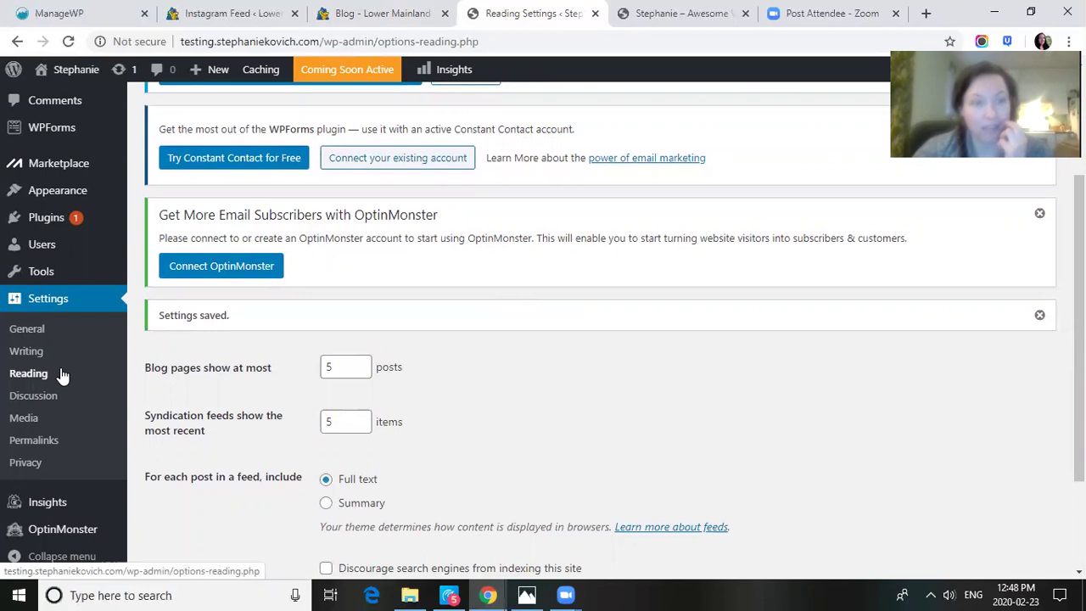
# Open the practice site's permalink settings, choose the Post name structure and save the changes
pyautogui.click(32, 441)
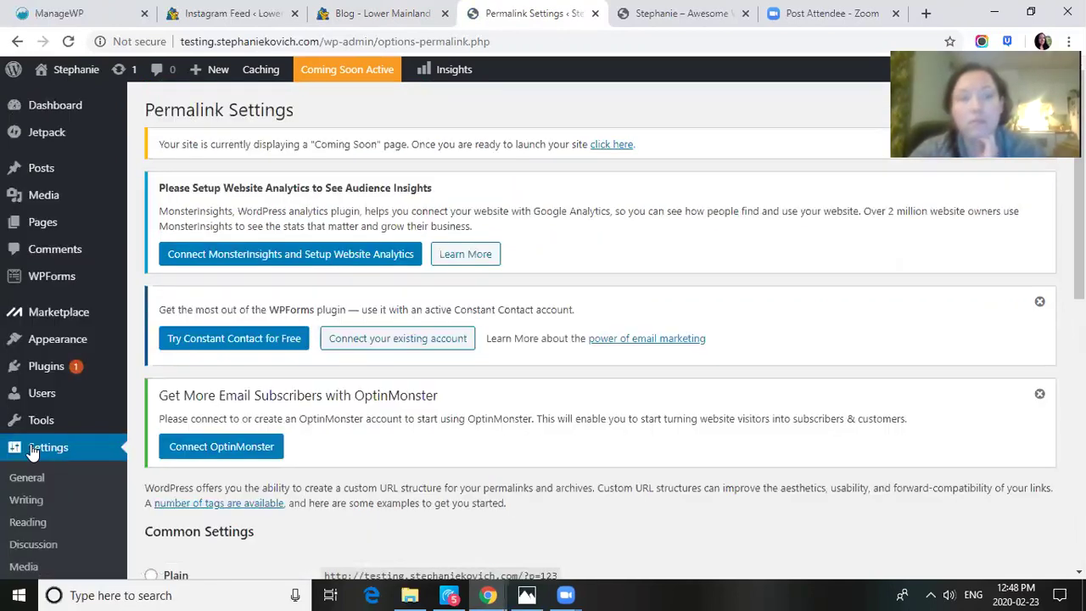
pyautogui.scroll(-3, 1079, 255)
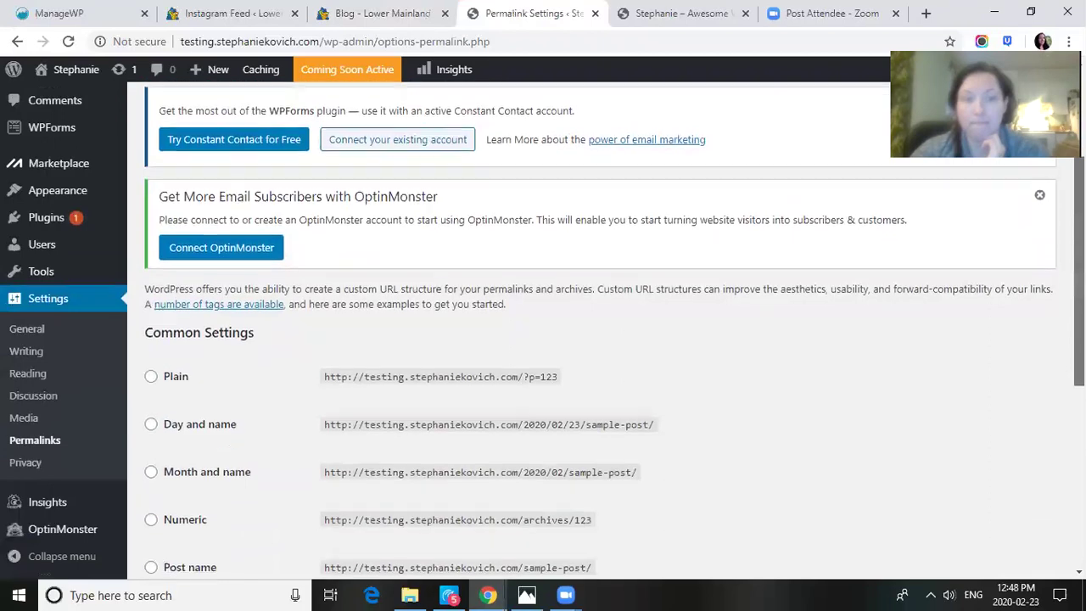
pyautogui.scroll(-2, 1078, 297)
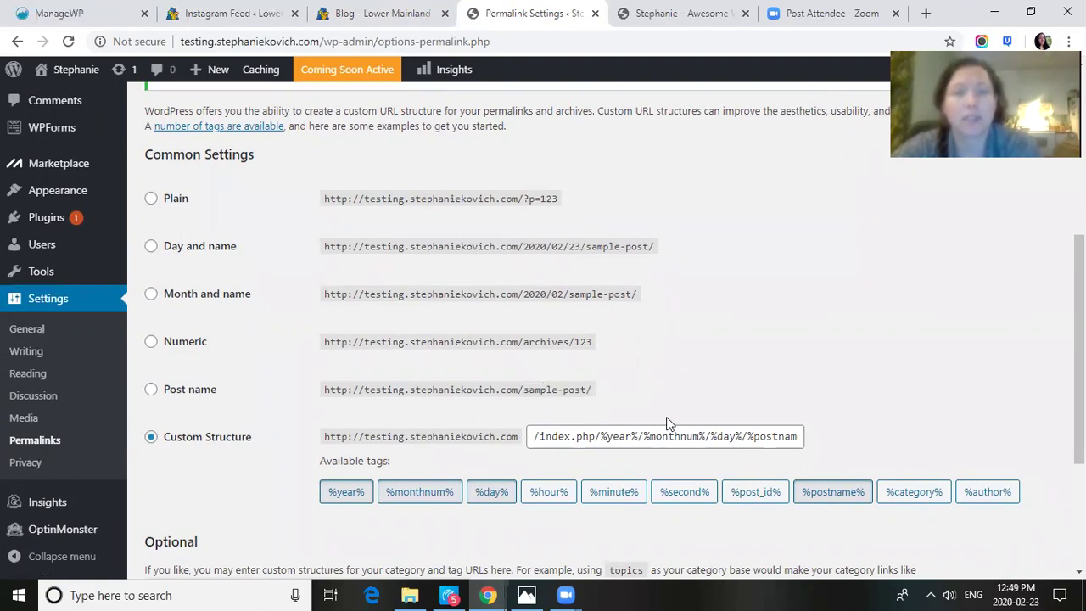
pyautogui.moveTo(574, 409); pyautogui.dragTo(188, 398)
pyautogui.click(151, 394)
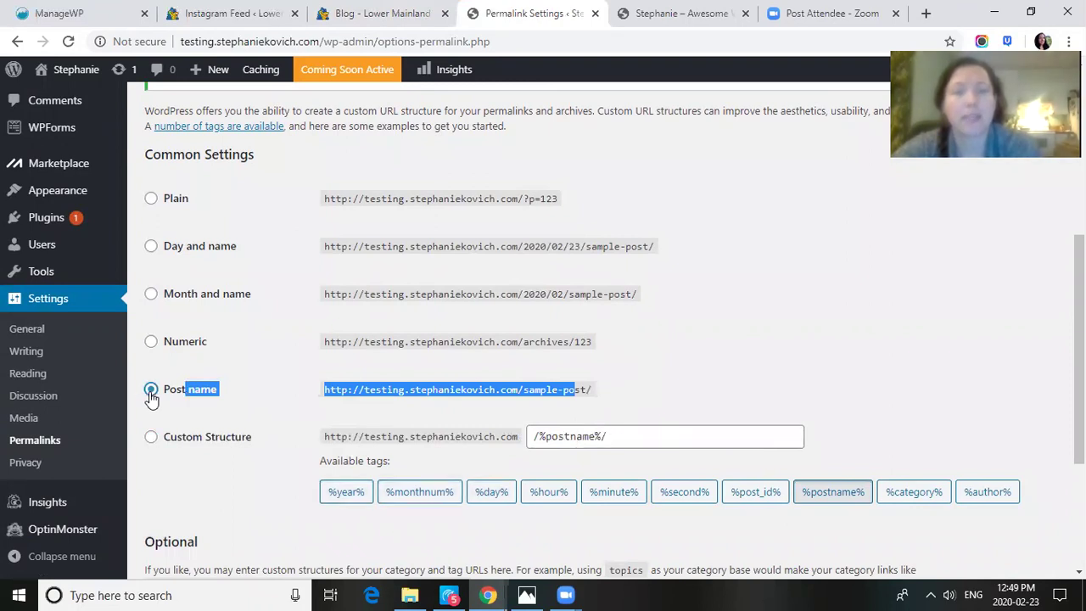
pyautogui.click(633, 382)
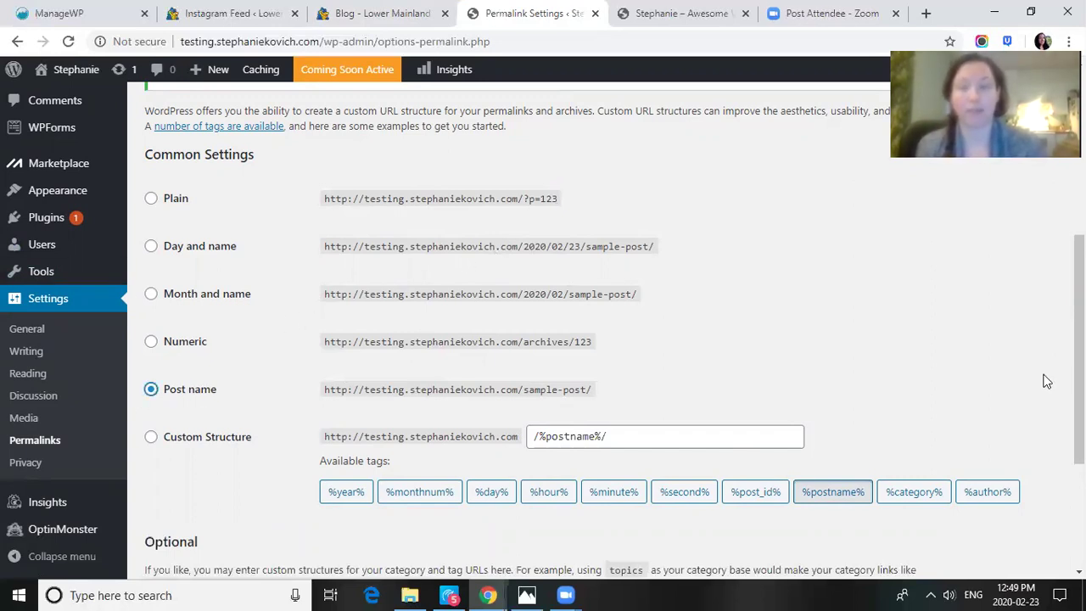
pyautogui.scroll(-2, 1079, 356)
pyautogui.scroll(-2, 611, 322)
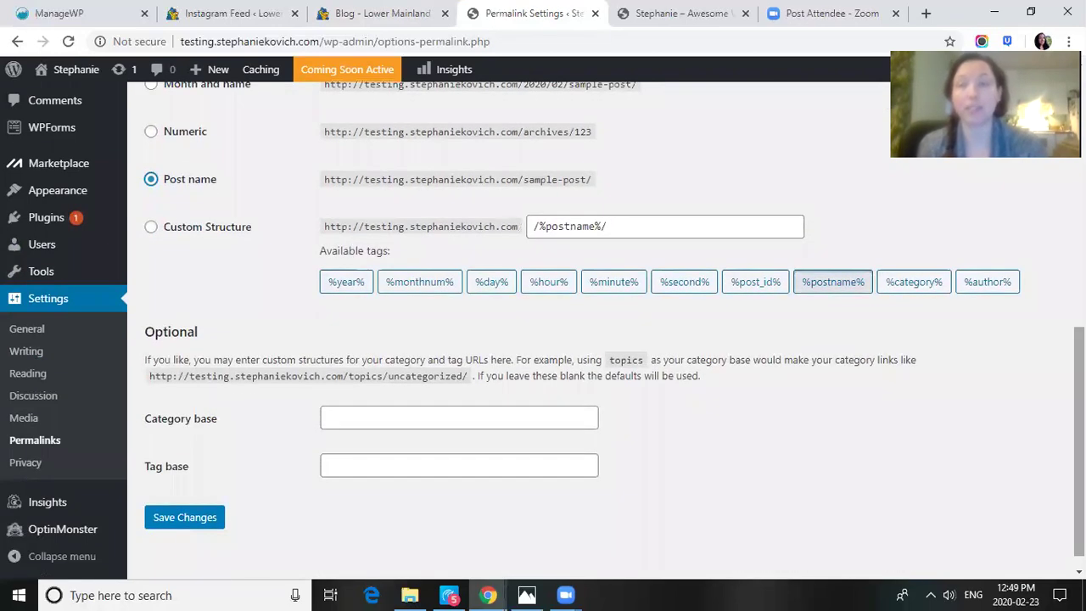
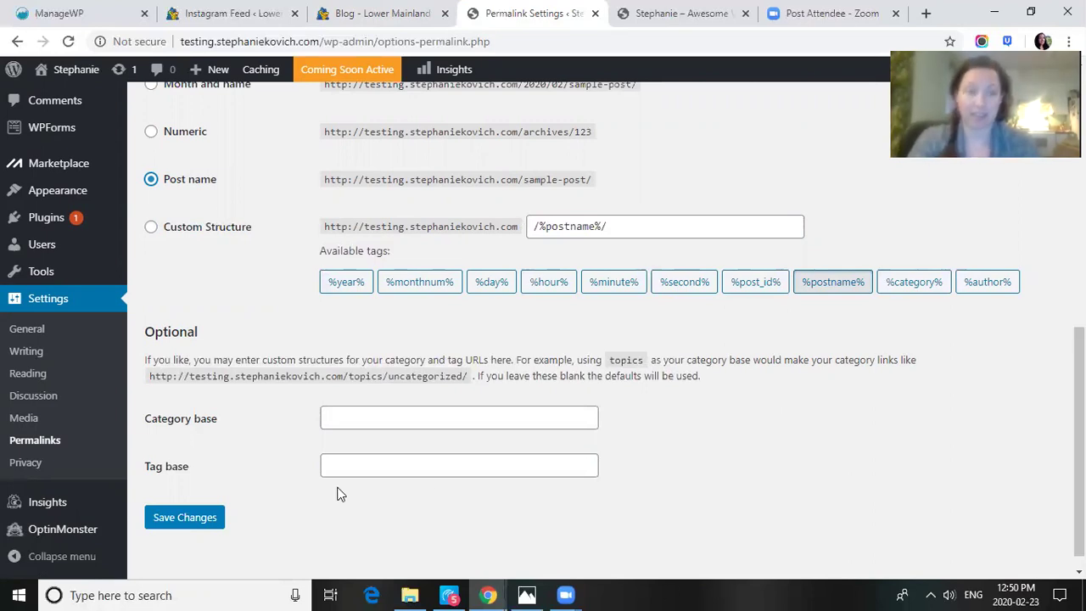
pyautogui.click(175, 524)
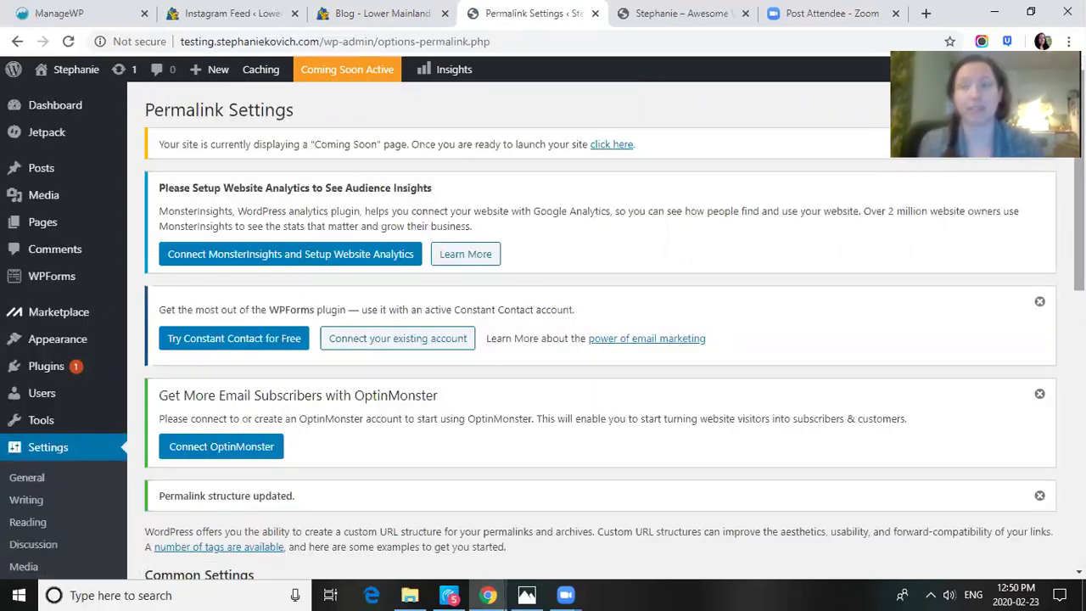
# Review the saved permalink structure along with the optional category base and tag base fields
pyautogui.scroll(-3, 1077, 255)
pyautogui.scroll(-1, 1077, 331)
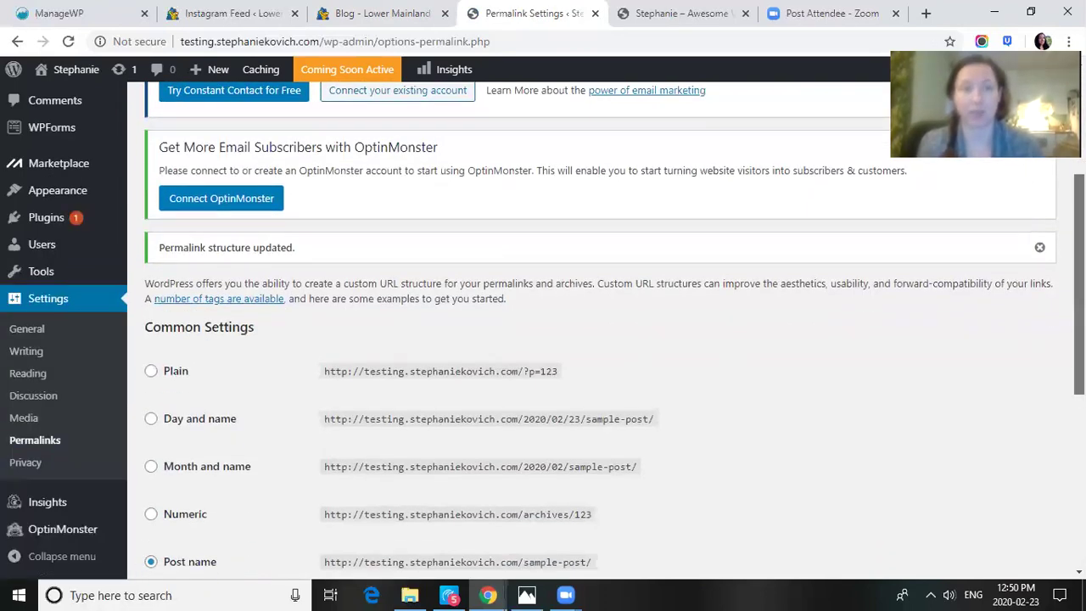
pyautogui.scroll(-2, 1077, 330)
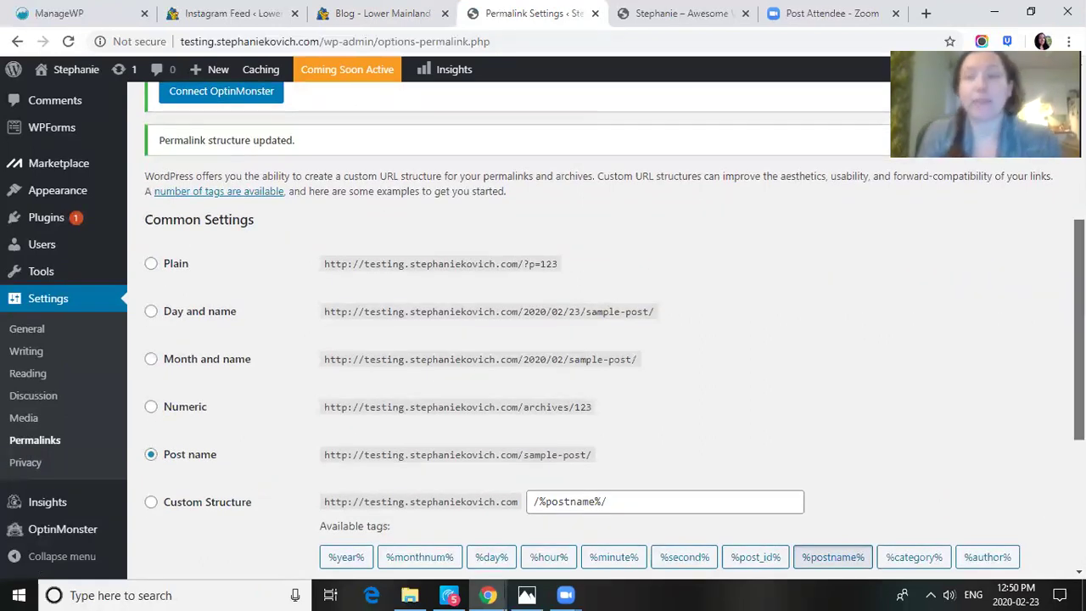
pyautogui.scroll(-3, 602, 331)
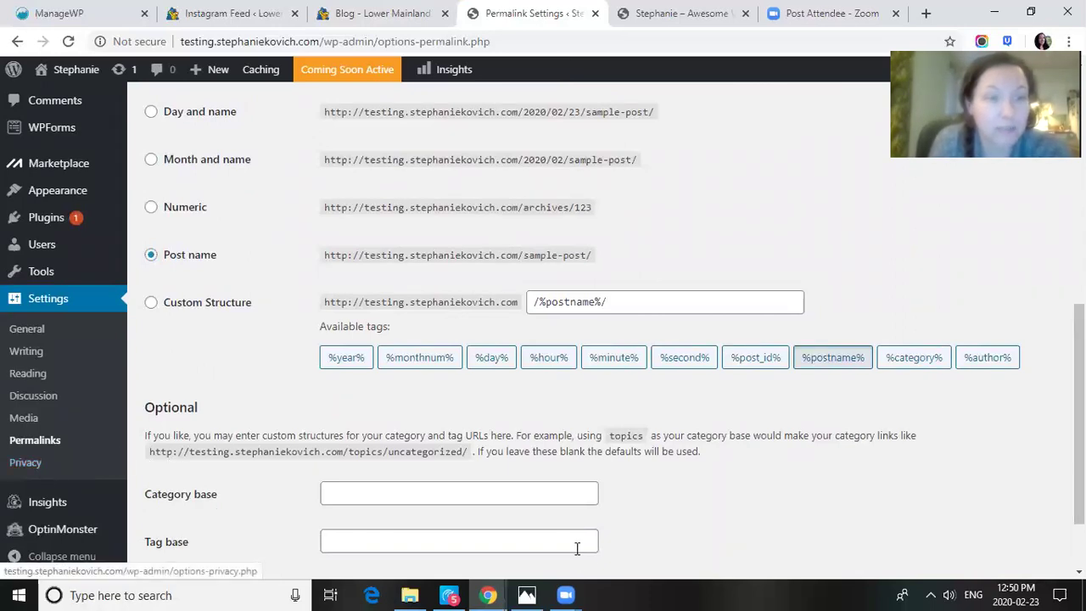
pyautogui.scroll(-2, 1079, 407)
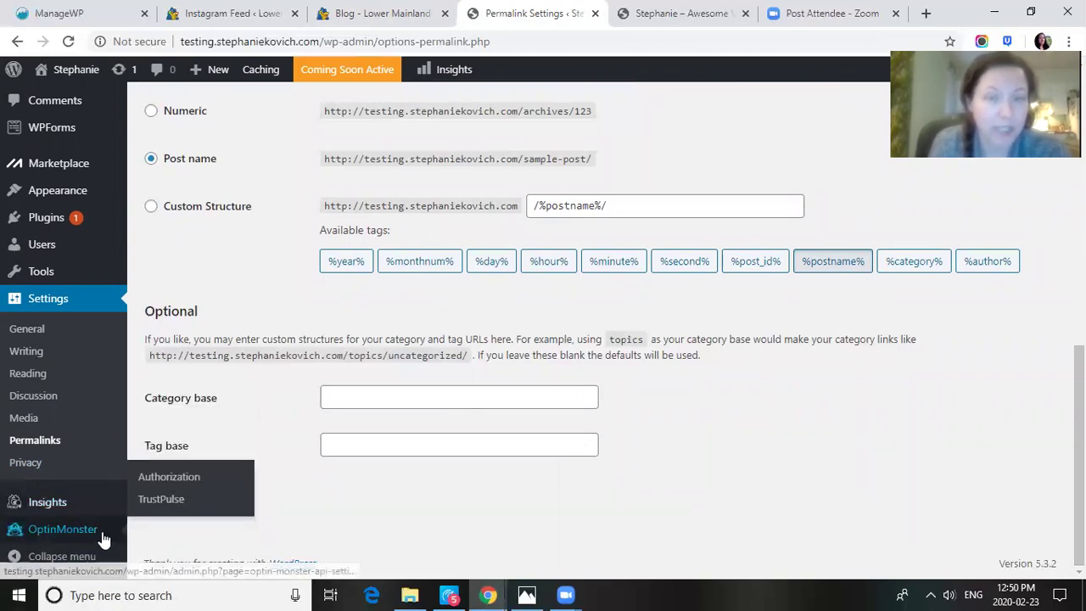
pyautogui.moveTo(1079, 453); pyautogui.dragTo(1079, 192)
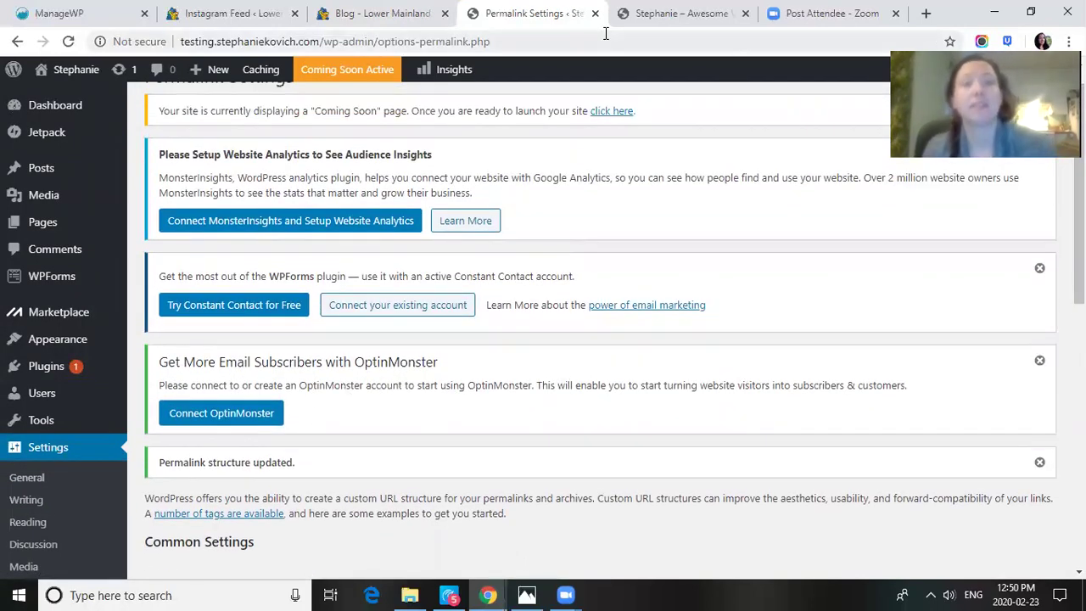
# Switch to the Lower Mainland Hikers admin area and look over the Instagram Feed plugin's configuration settings
pyautogui.click(201, 23)
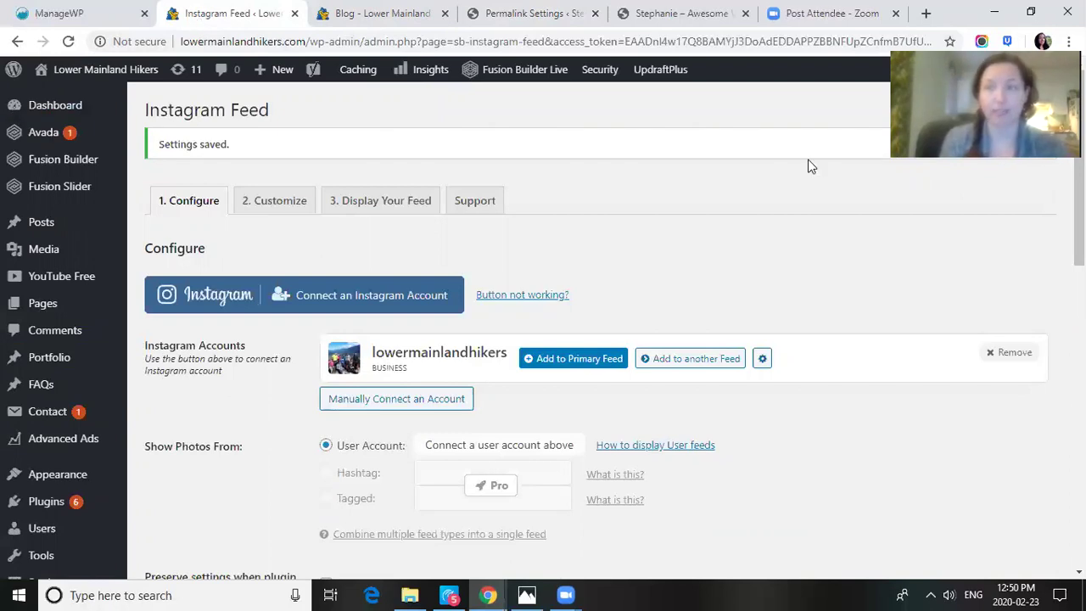
pyautogui.scroll(-5, 1077, 254)
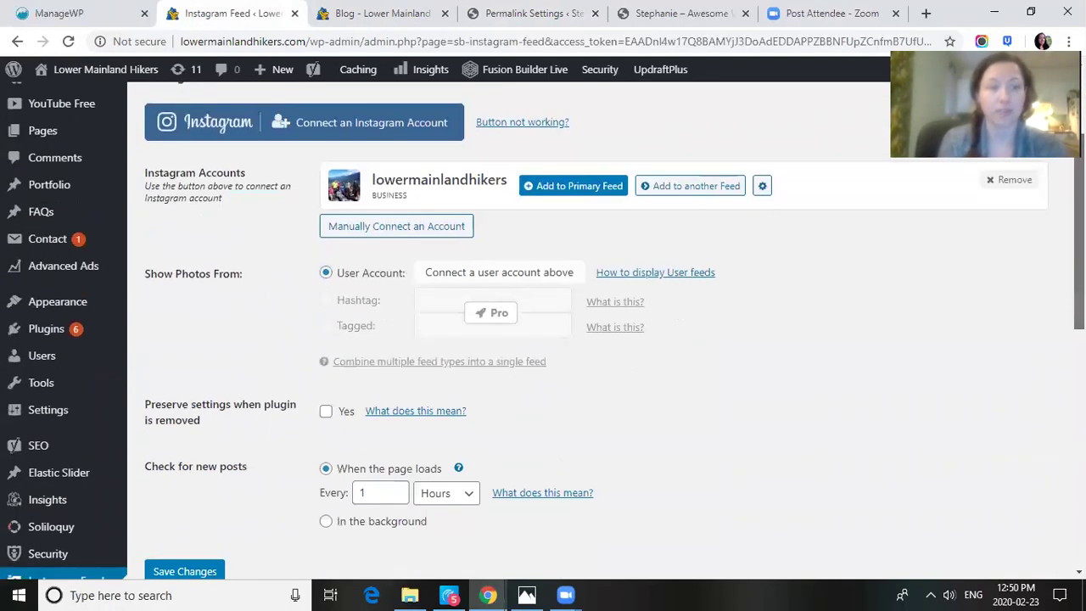
pyautogui.moveTo(1079, 339); pyautogui.dragTo(1079, 313)
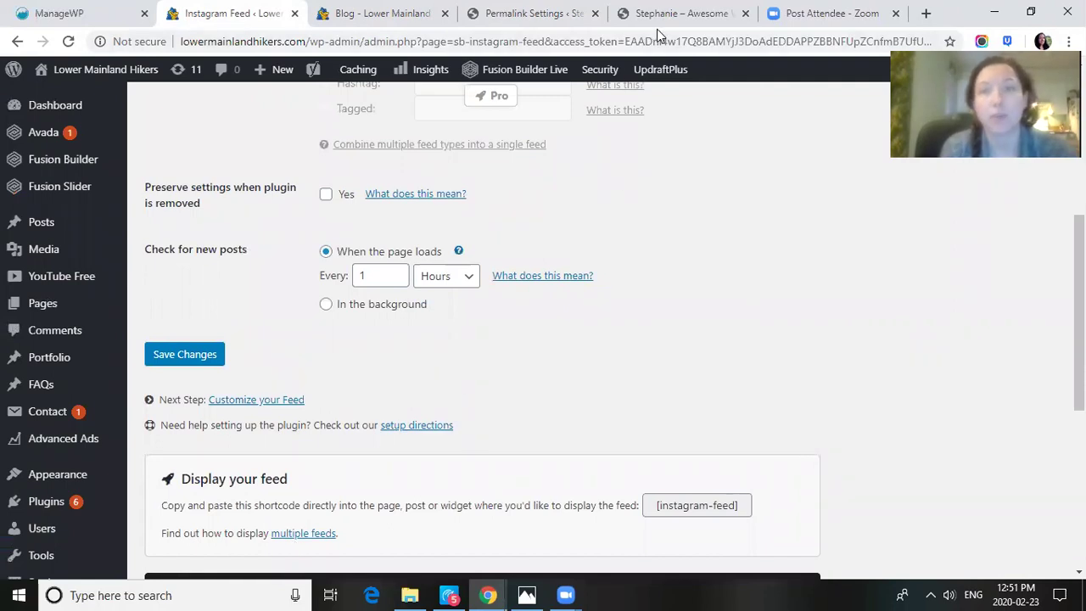
# Return to the practice site, open its widgets page and examine the available widgets and the footer widget area
pyautogui.click(569, 26)
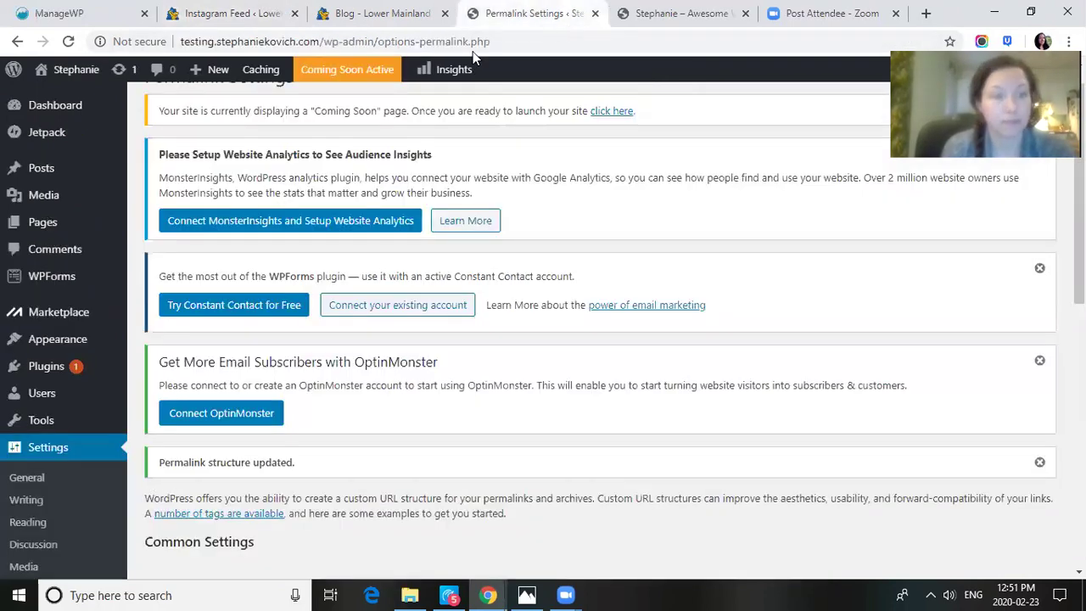
pyautogui.scroll(-5, 526, 280)
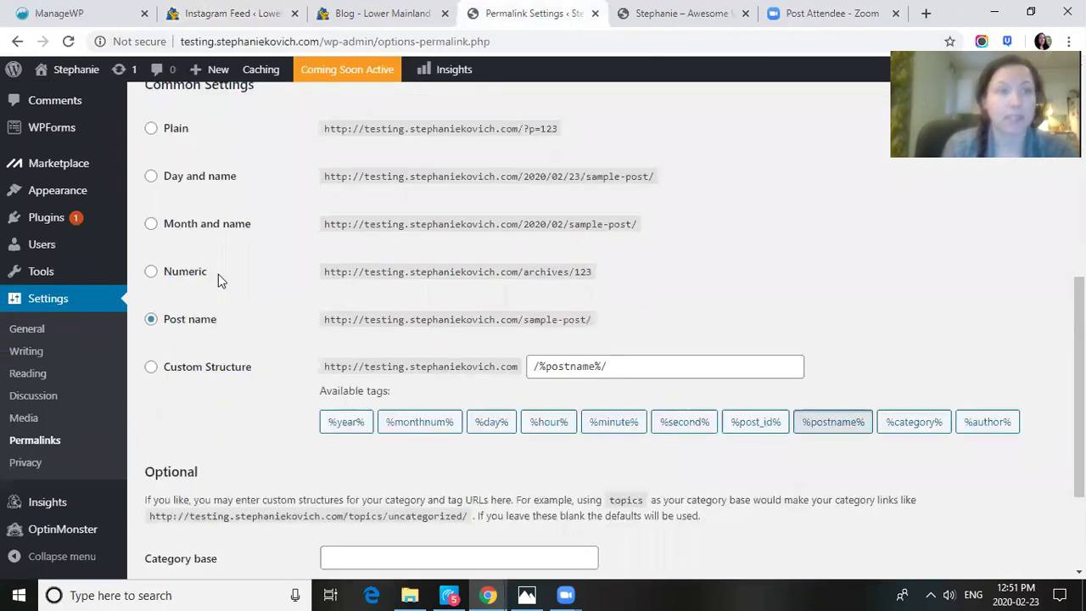
pyautogui.click(21, 192)
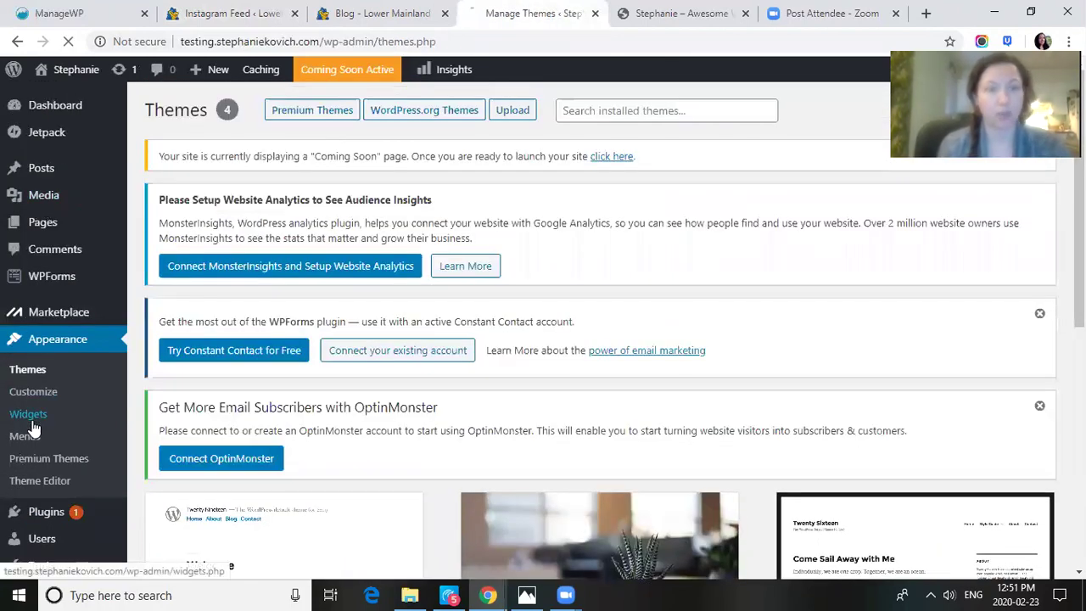
pyautogui.click(31, 421)
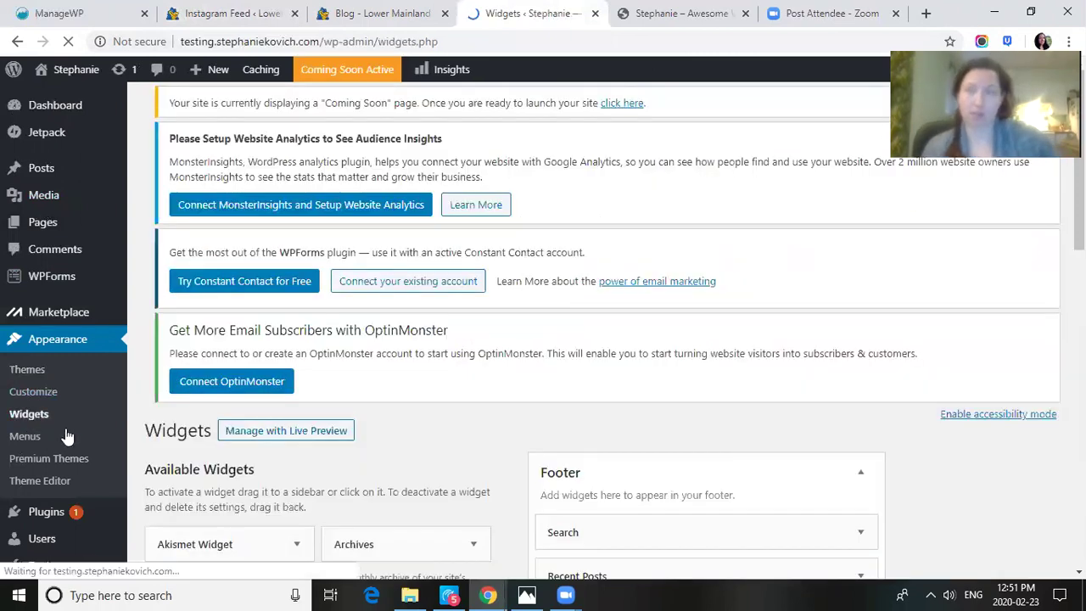
pyautogui.scroll(-5, 543, 339)
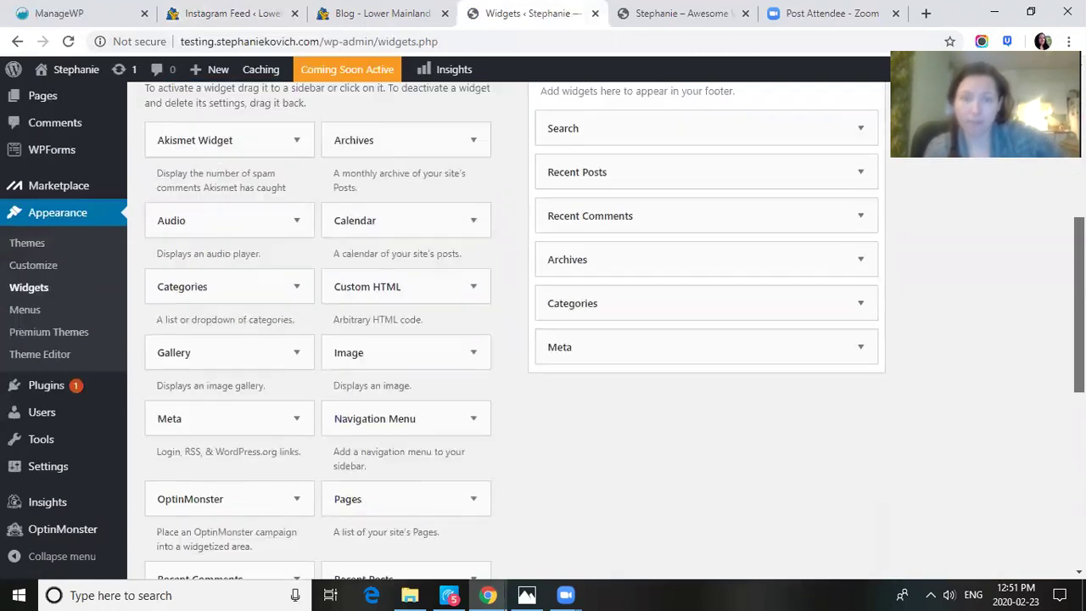
pyautogui.scroll(-4, 543, 340)
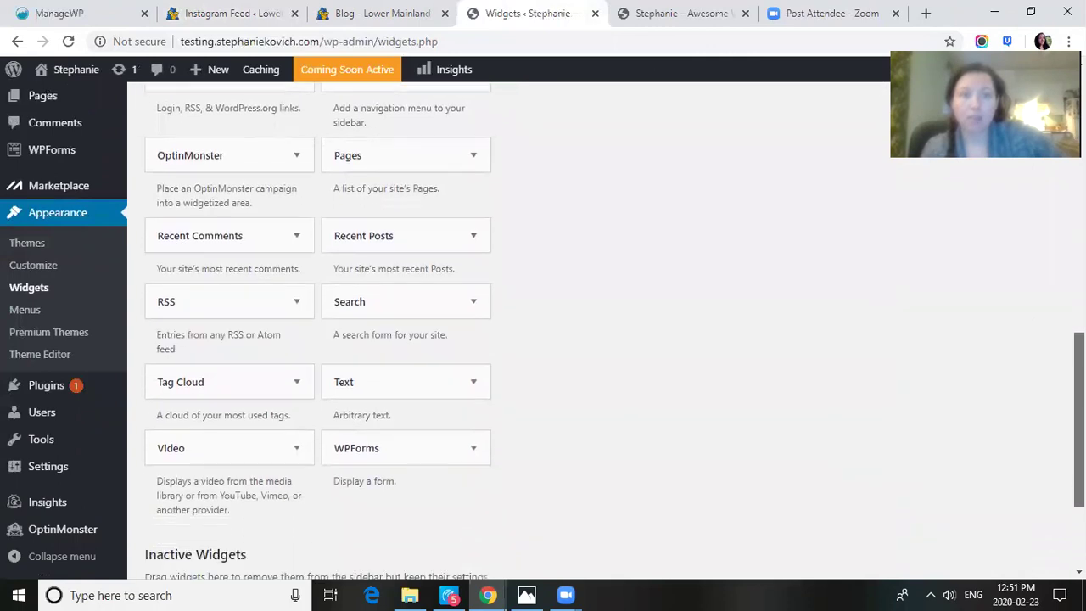
pyautogui.scroll(-1, 543, 339)
pyautogui.scroll(6, 543, 340)
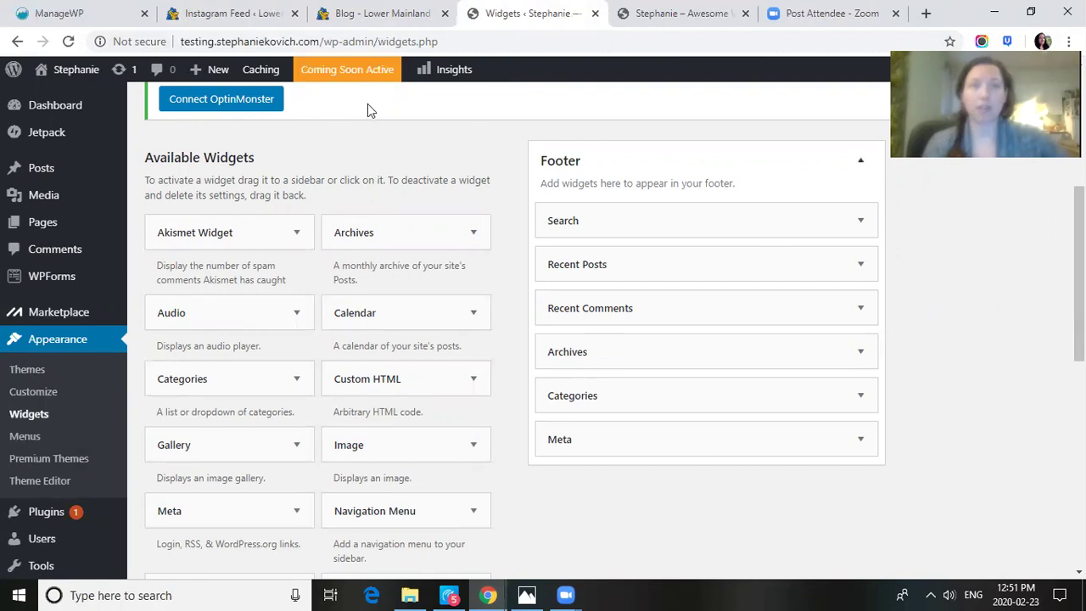
# Open the Lower Mainland Hikers blog page and examine the widgets shown in its footer
pyautogui.click(378, 17)
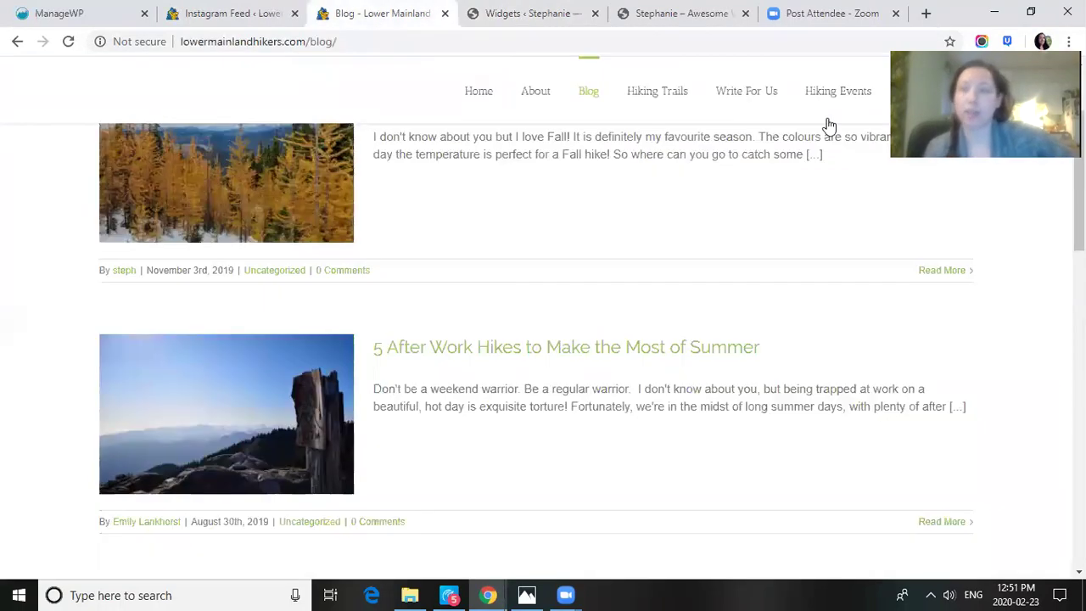
pyautogui.scroll(-10, 1078, 212)
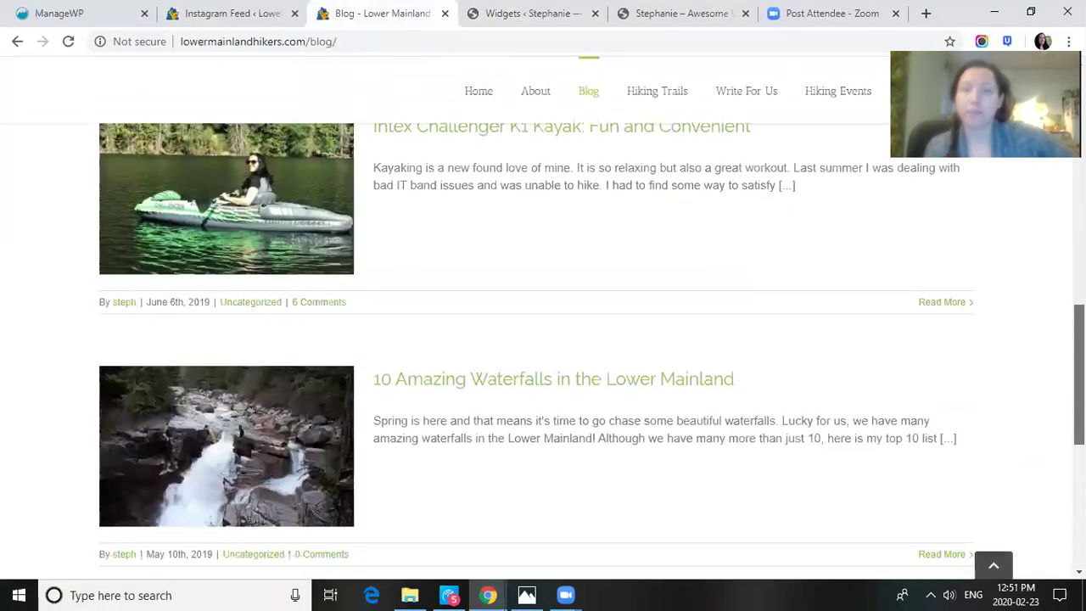
pyautogui.moveTo(1079, 481); pyautogui.dragTo(1079, 499)
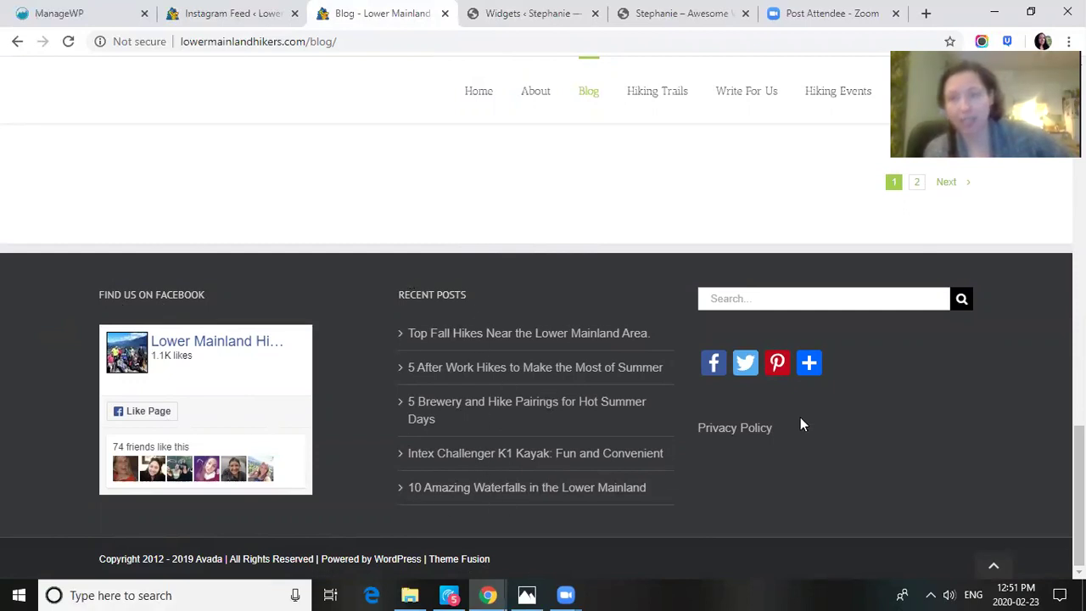
pyautogui.moveTo(808, 362)
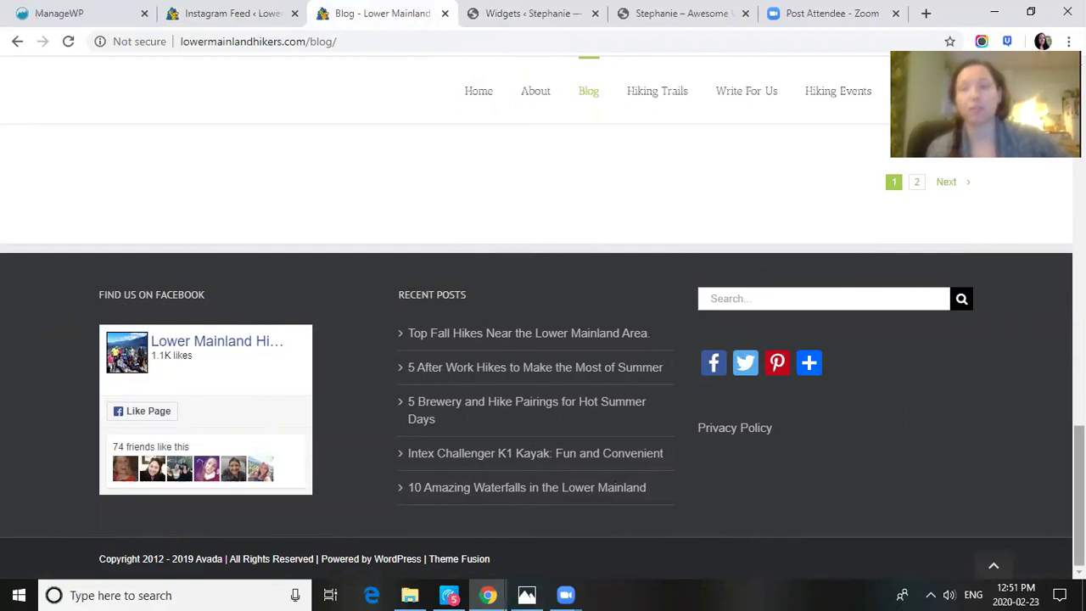
pyautogui.moveTo(1079, 496); pyautogui.dragTo(1079, 367)
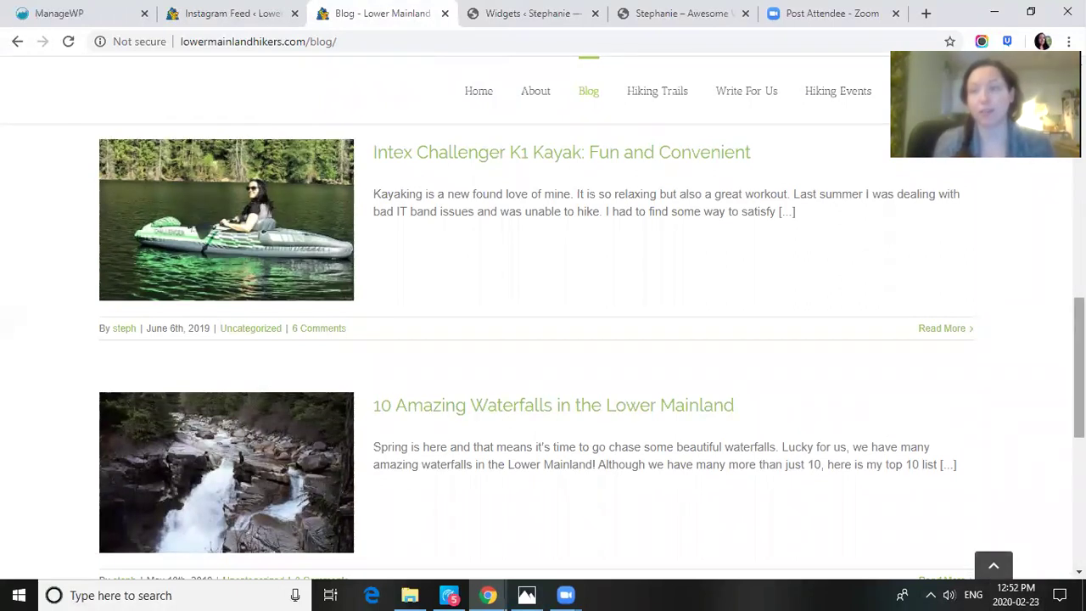
pyautogui.moveTo(1079, 367); pyautogui.dragTo(1079, 140)
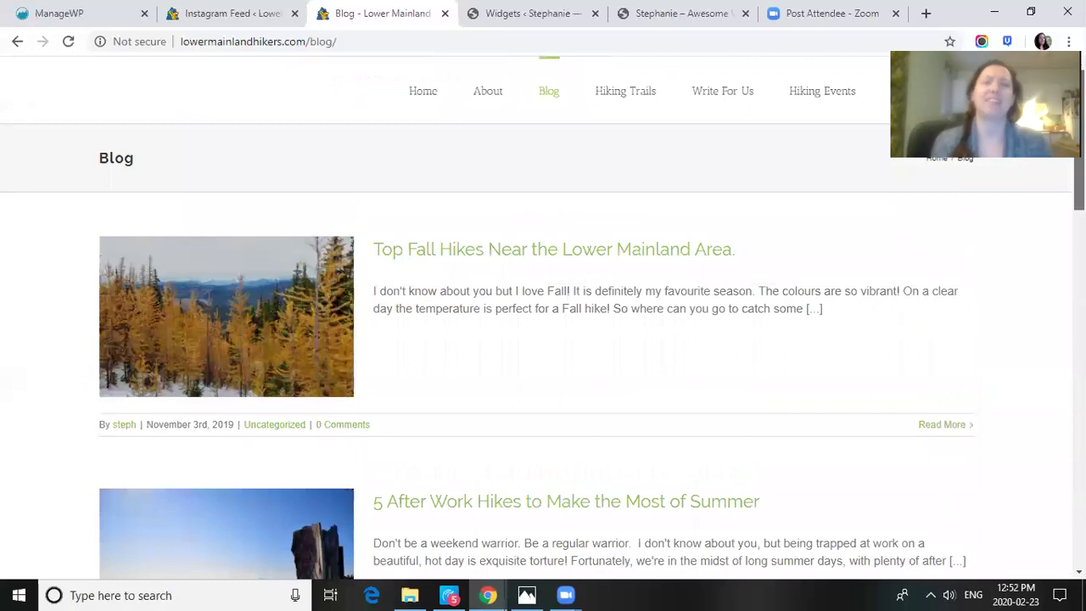
pyautogui.moveTo(1079, 140); pyautogui.dragTo(1079, 231)
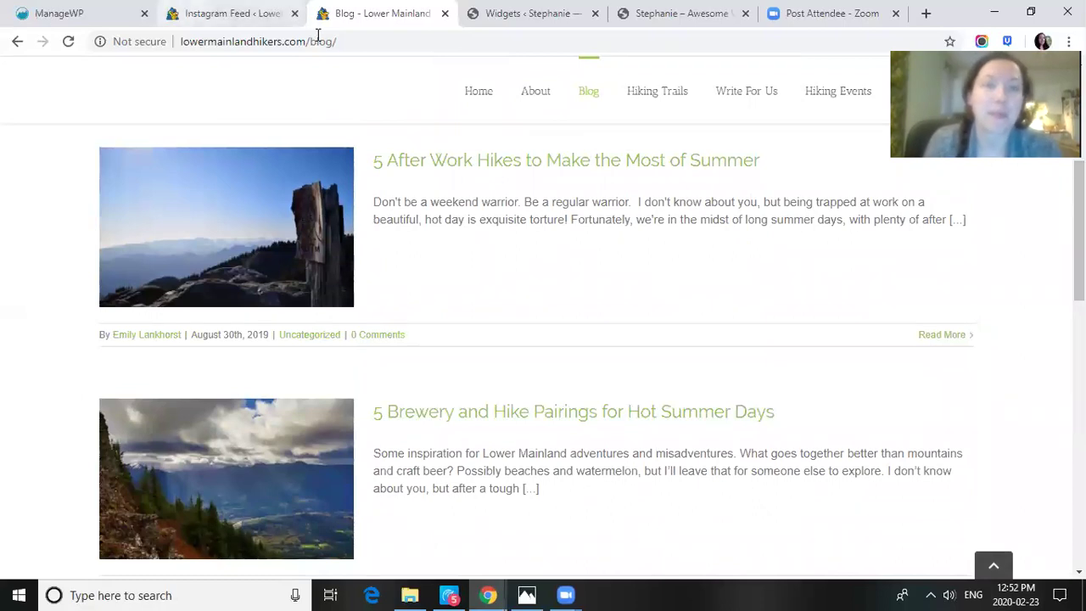
pyautogui.moveTo(1078, 231); pyautogui.dragTo(1078, 496)
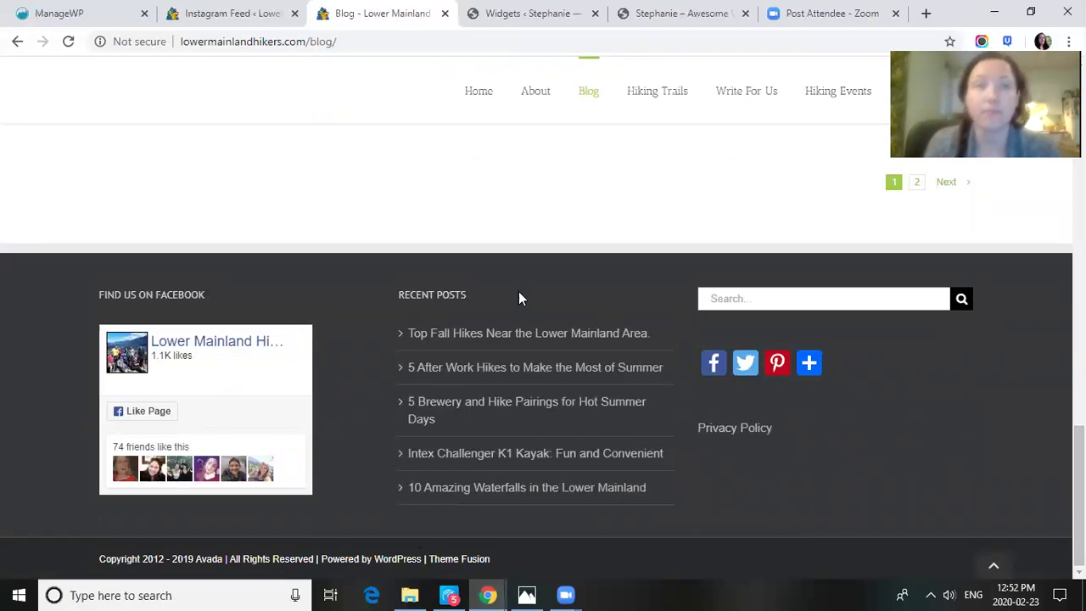
# Go back to the Lower Mainland Hikers Instagram Feed settings and examine the admin menu and the feed's display shortcode
pyautogui.click(282, 24)
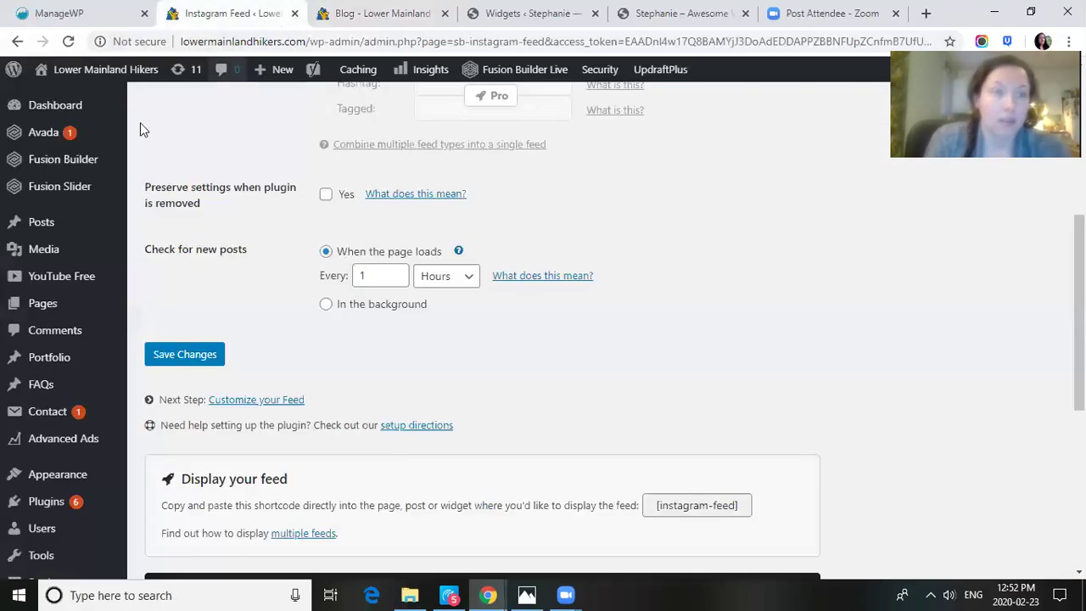
pyautogui.scroll(4, 601, 331)
pyautogui.scroll(-5, 600, 331)
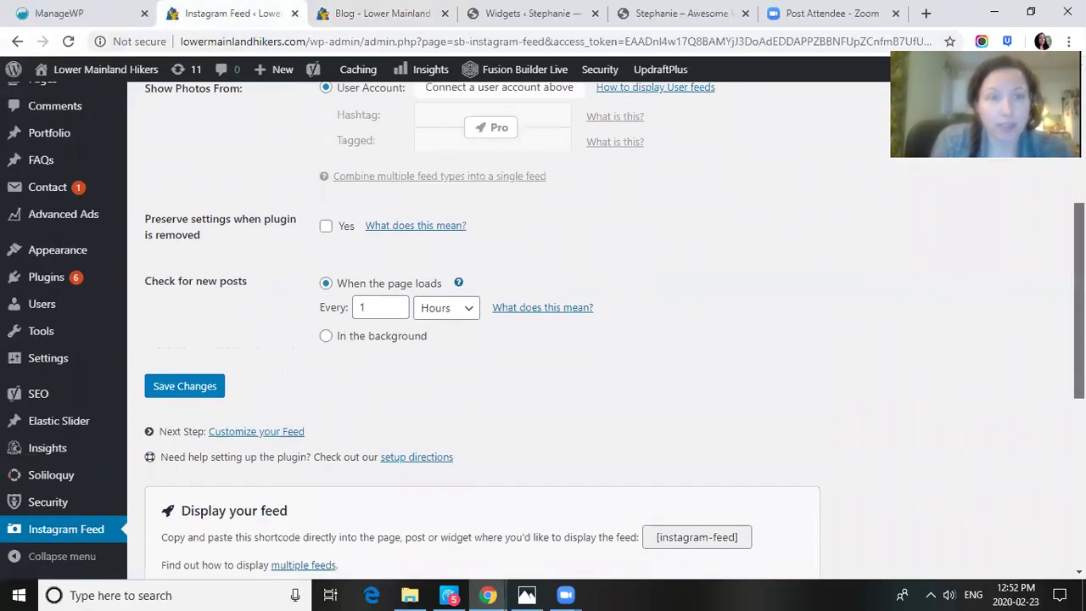
pyautogui.scroll(-2, 482, 331)
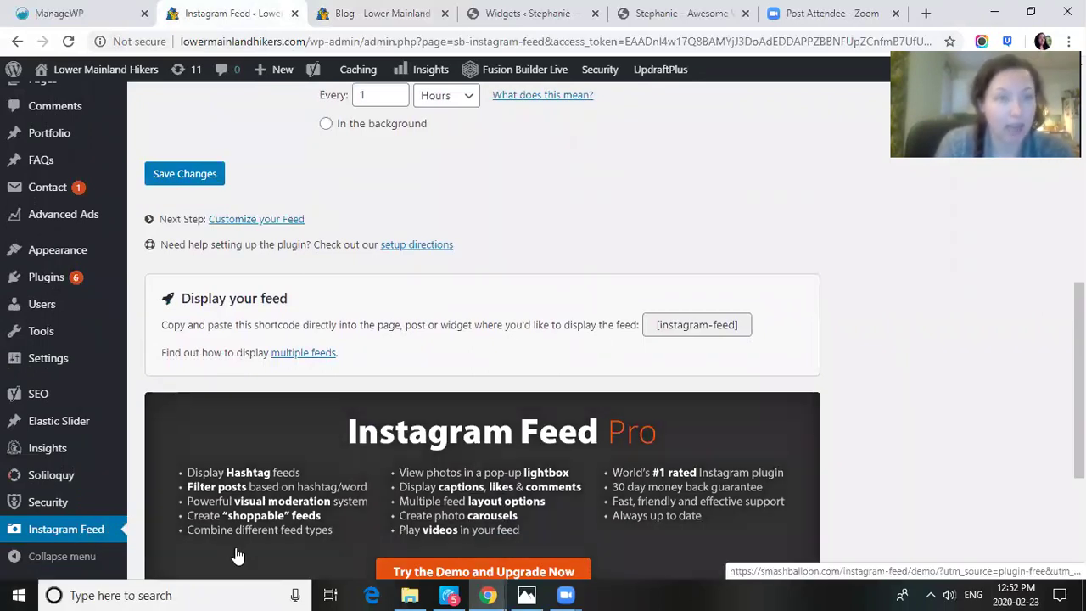
pyautogui.scroll(-2, 1079, 407)
pyautogui.scroll(-1, 1039, 390)
pyautogui.scroll(2, 1039, 390)
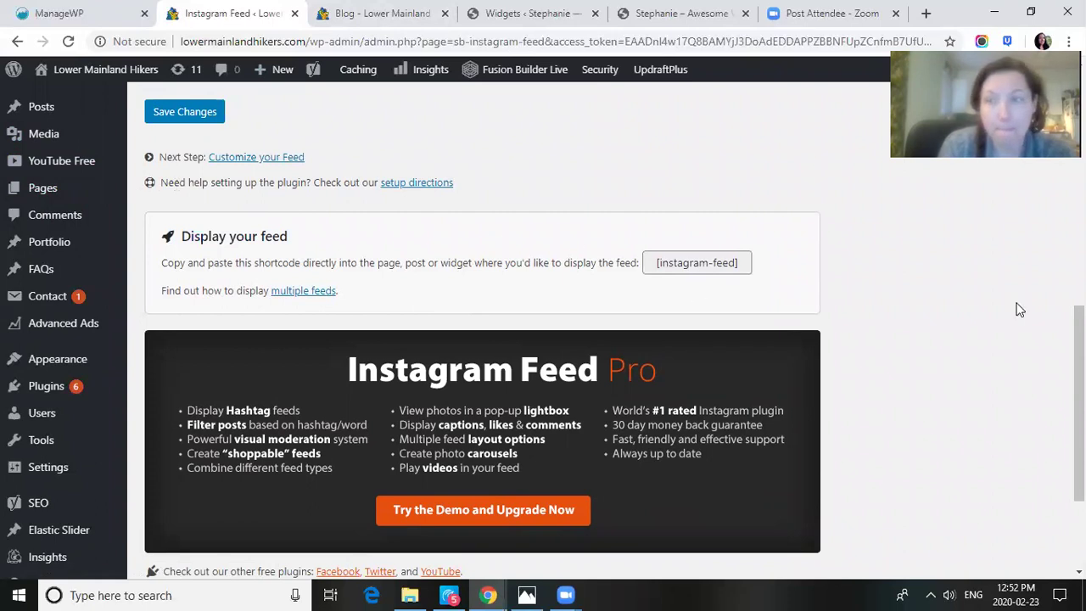
# Open the Lower Mainland Hikers installed plugins list and examine the first entries, from AddToAny Share Buttons to Contact Form 7
pyautogui.moveTo(1079, 329); pyautogui.dragTo(1079, 291)
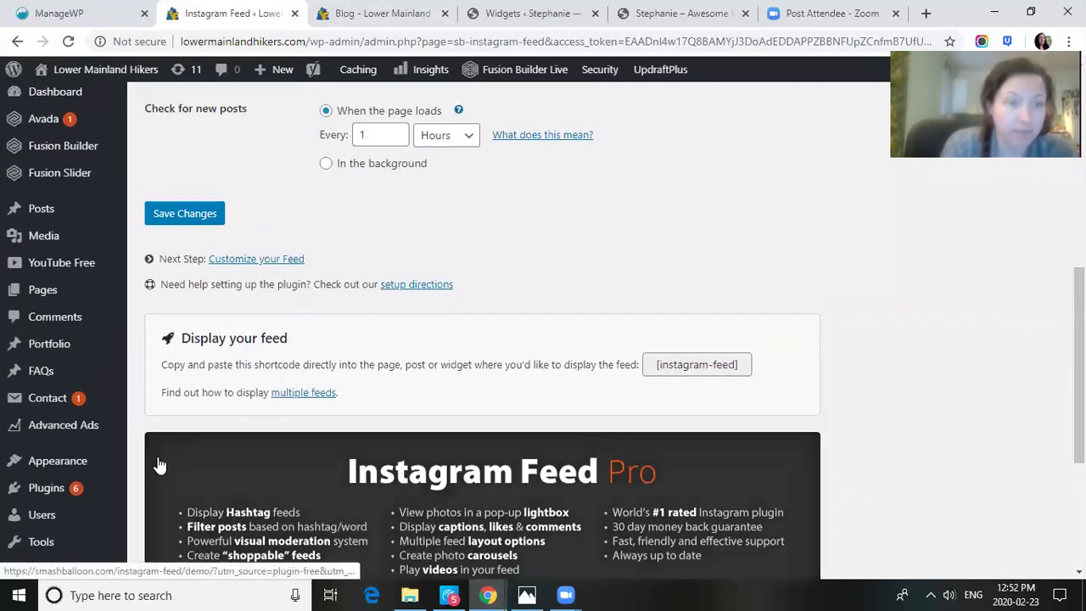
pyautogui.moveTo(46, 491)
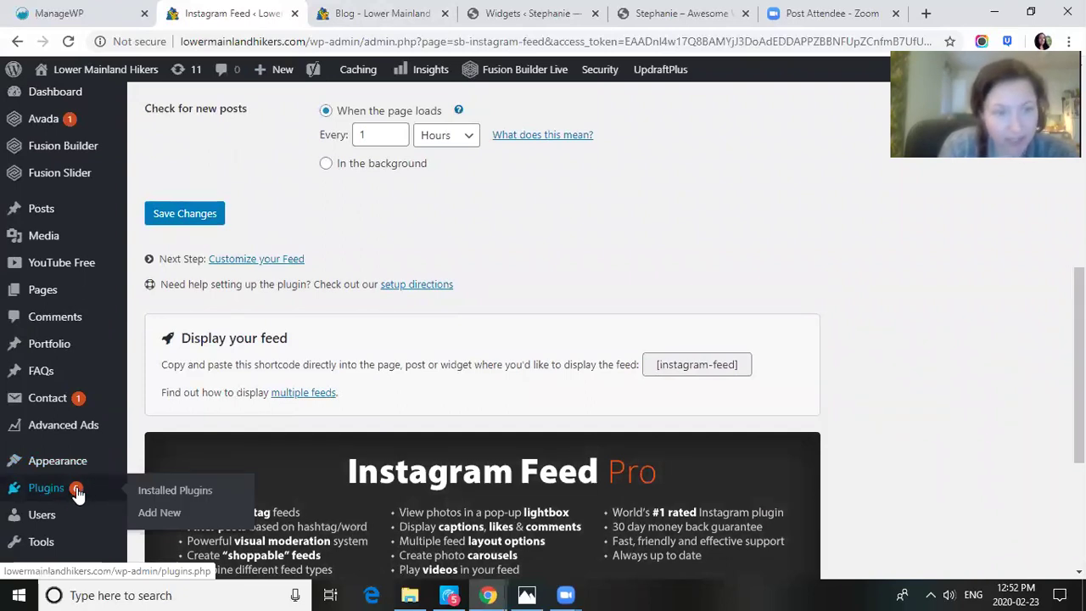
pyautogui.moveTo(74, 397)
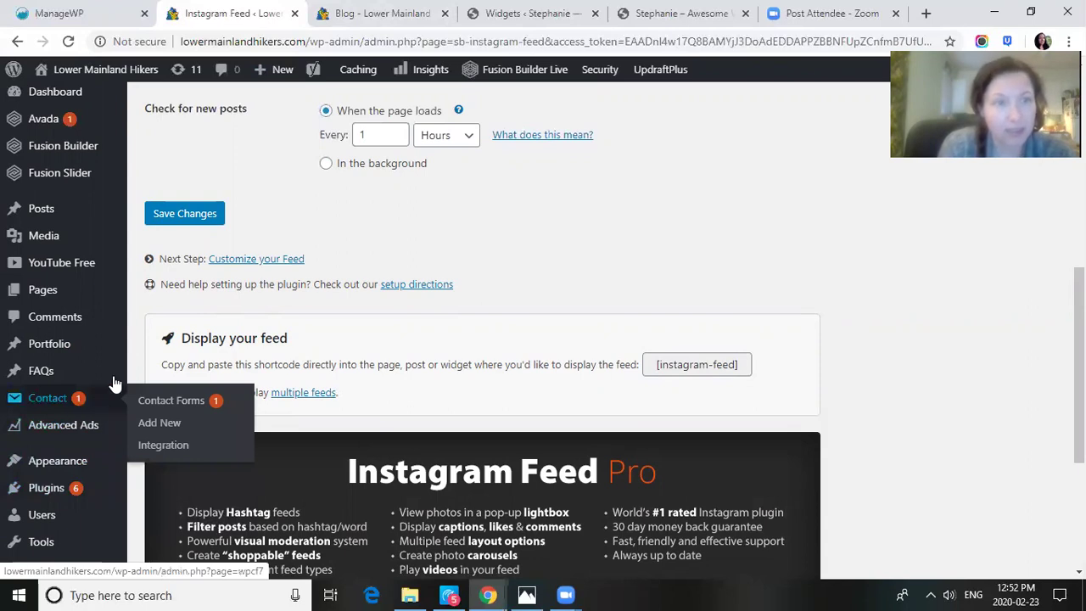
pyautogui.moveTo(68, 127)
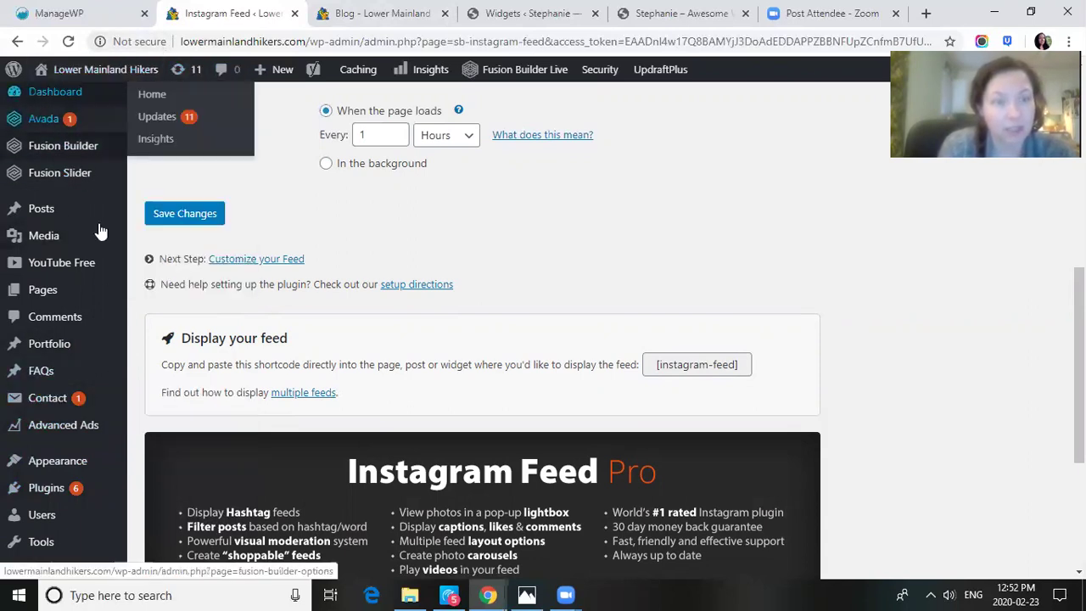
pyautogui.click(44, 490)
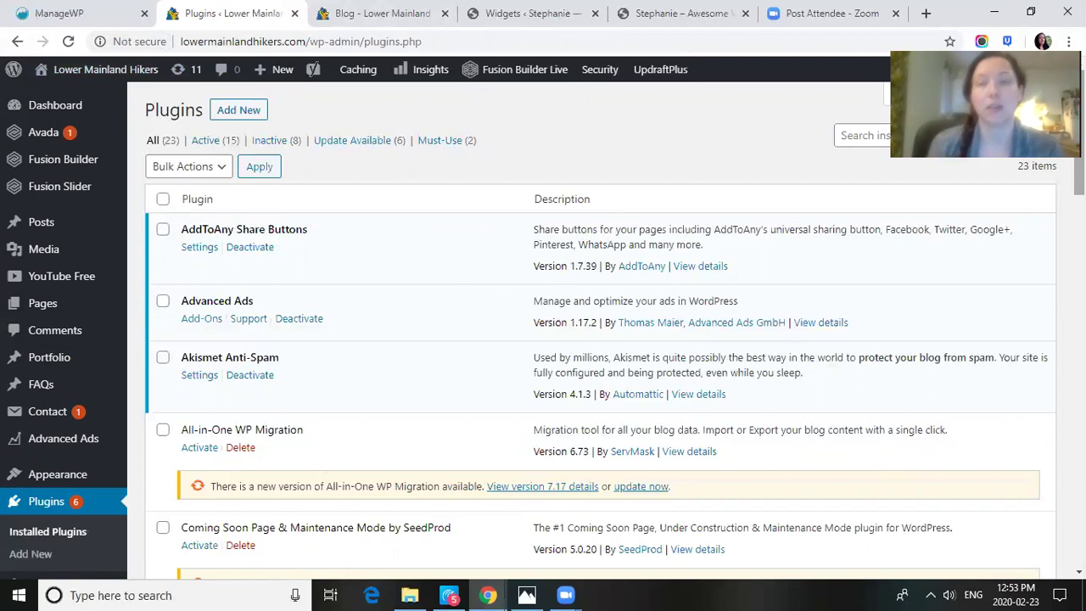
pyautogui.scroll(-2, 594, 331)
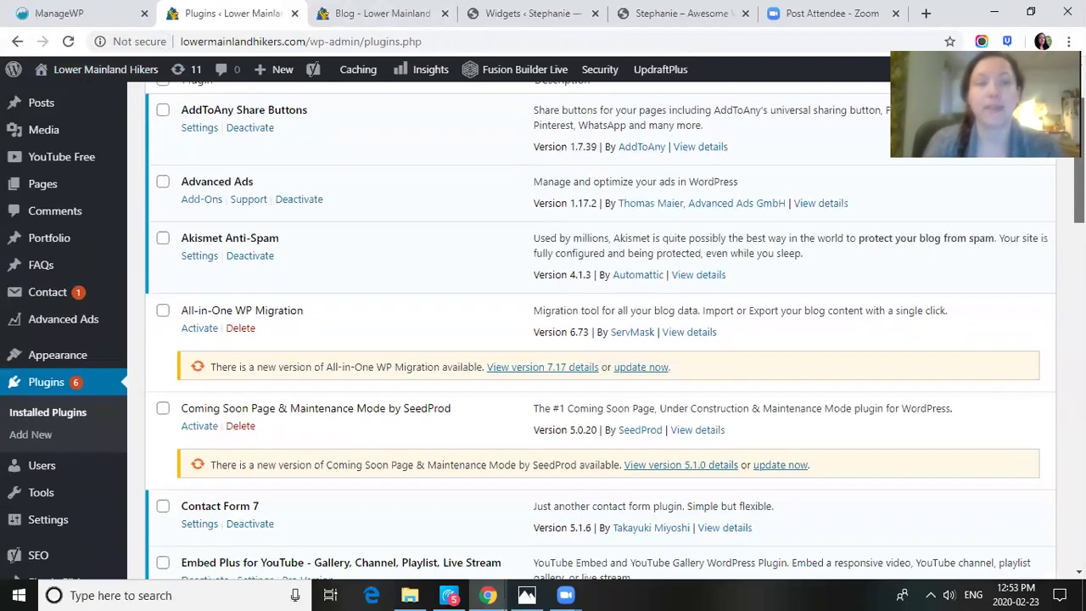
pyautogui.scroll(2, 594, 331)
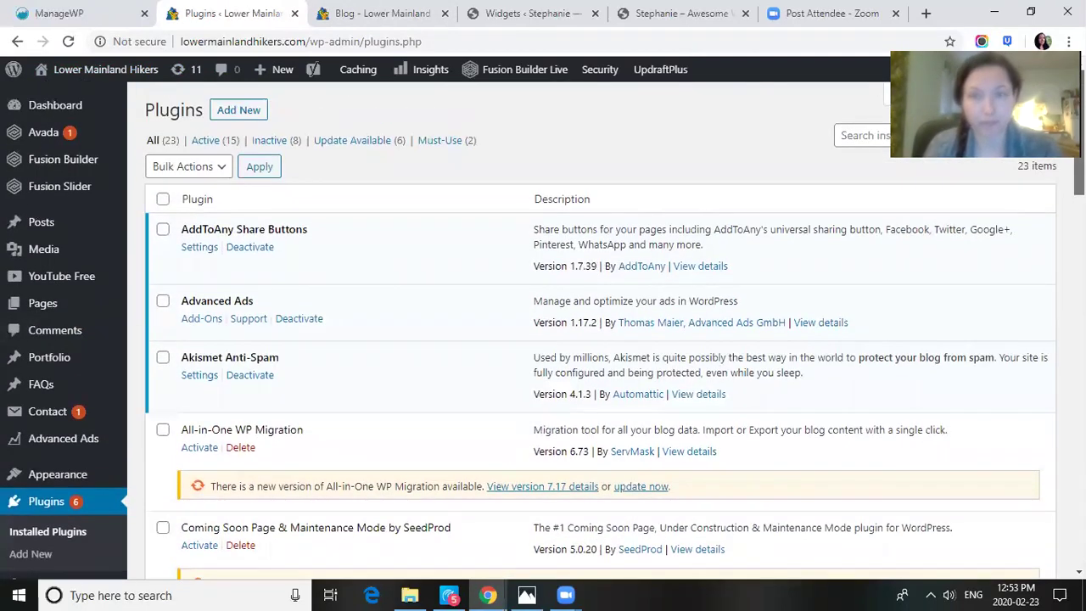
pyautogui.scroll(-2, 594, 331)
pyautogui.scroll(2, 593, 331)
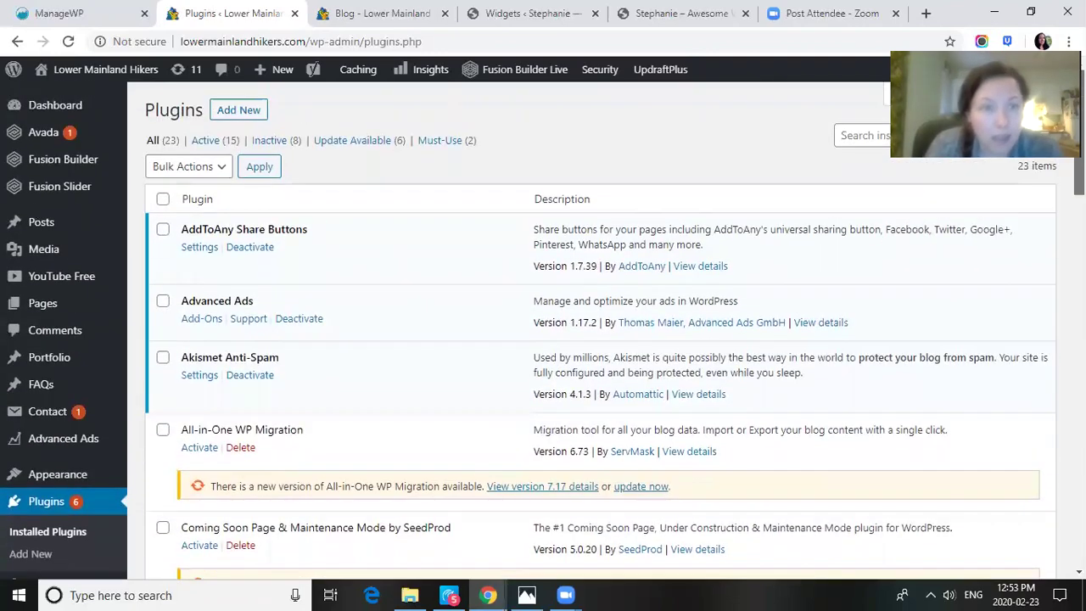
pyautogui.scroll(-6, 593, 330)
pyautogui.scroll(5, 594, 331)
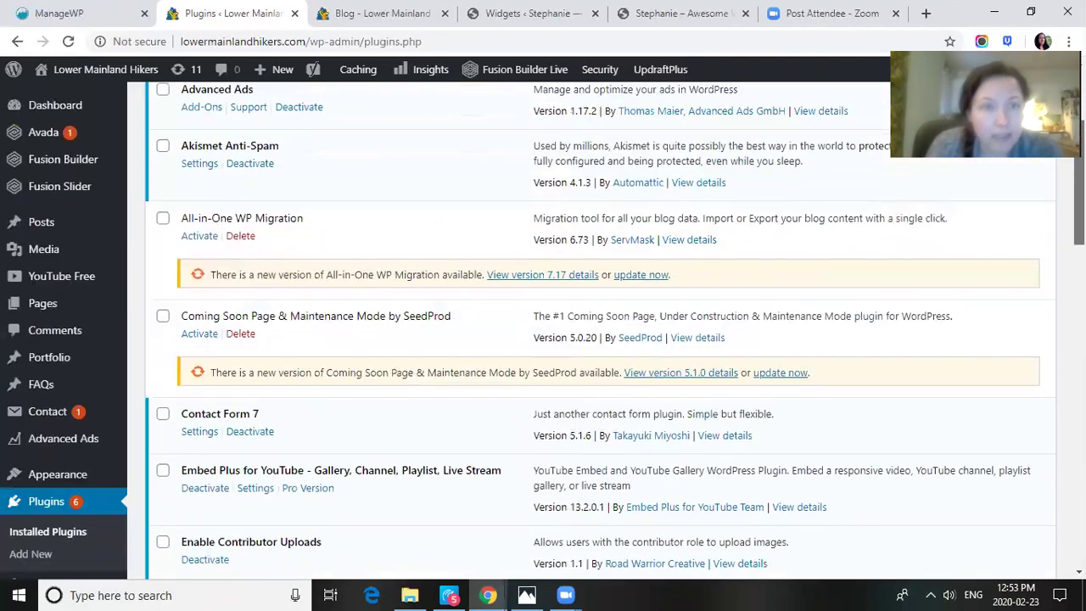
pyautogui.moveTo(1079, 204); pyautogui.dragTo(1078, 197)
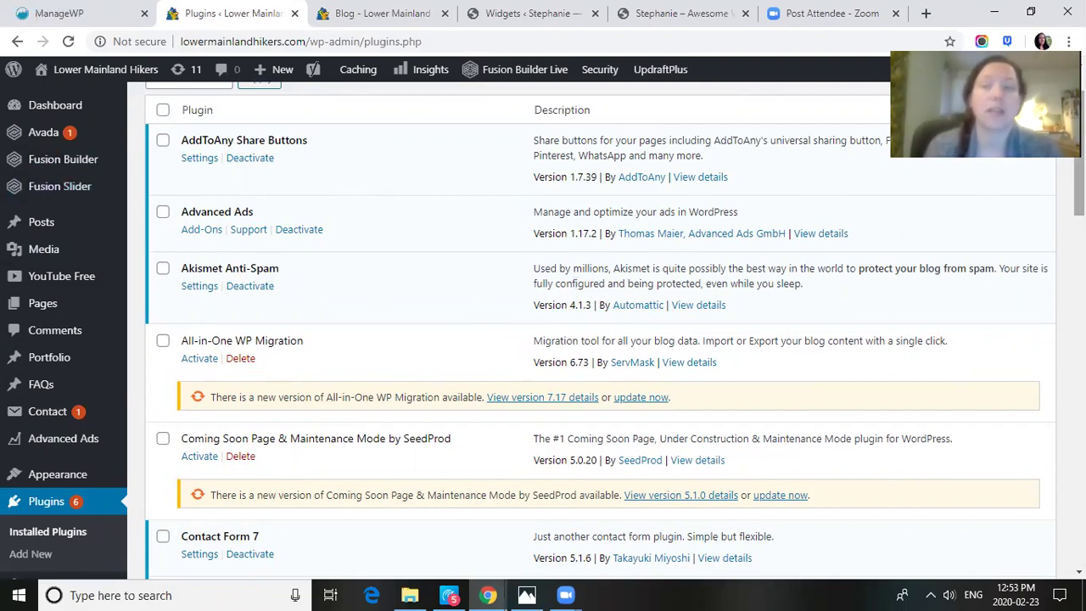
# Examine the installed plugins from Contact Form 7 down to ManageWP - Worker and OptinMonster API
pyautogui.scroll(-1, 543, 331)
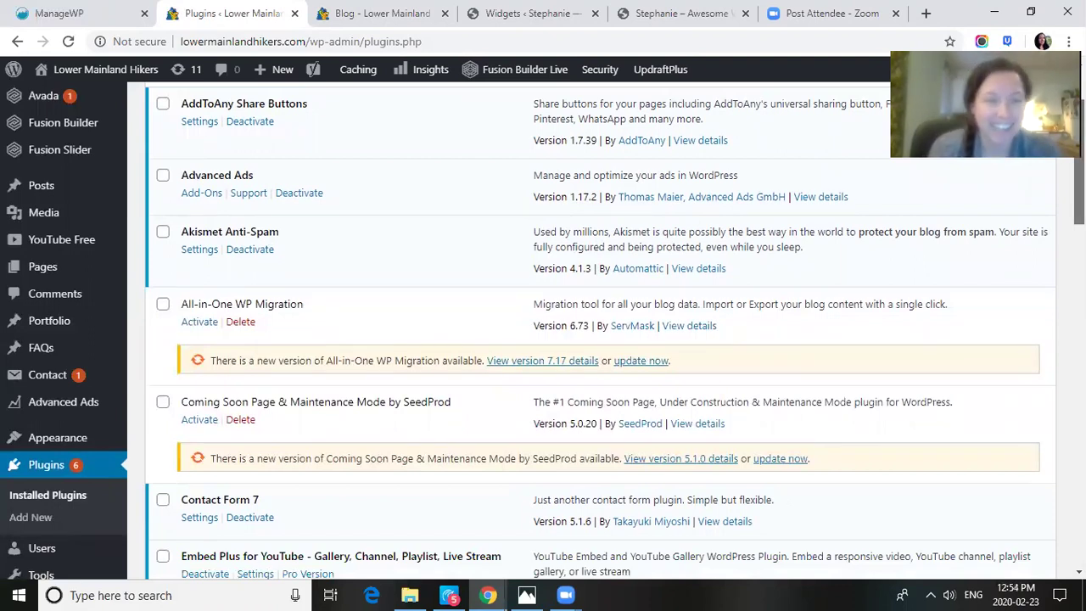
pyautogui.scroll(-2, 543, 331)
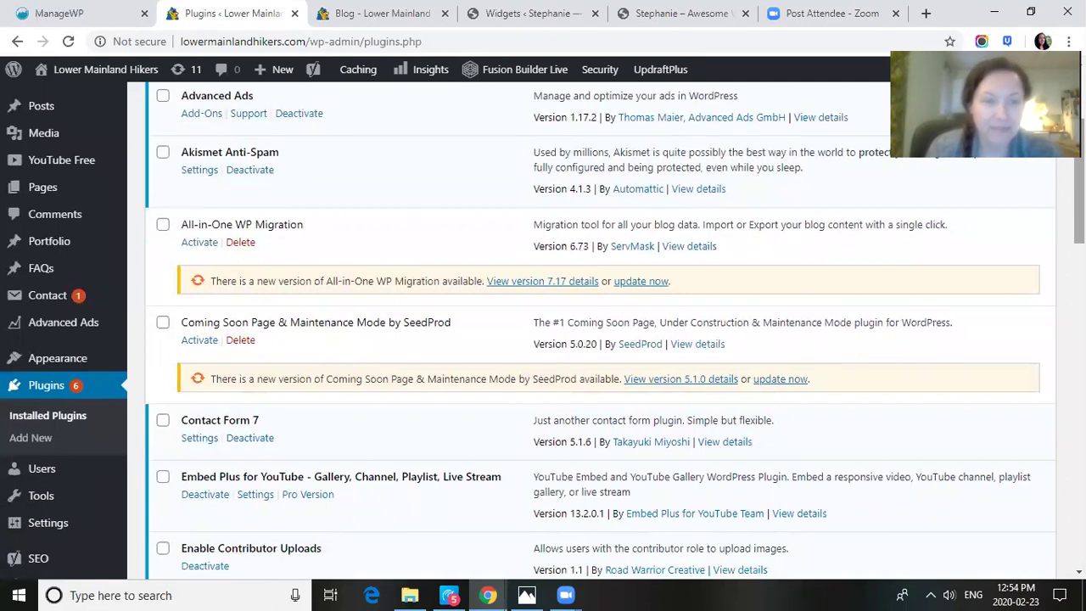
pyautogui.scroll(-3, 543, 331)
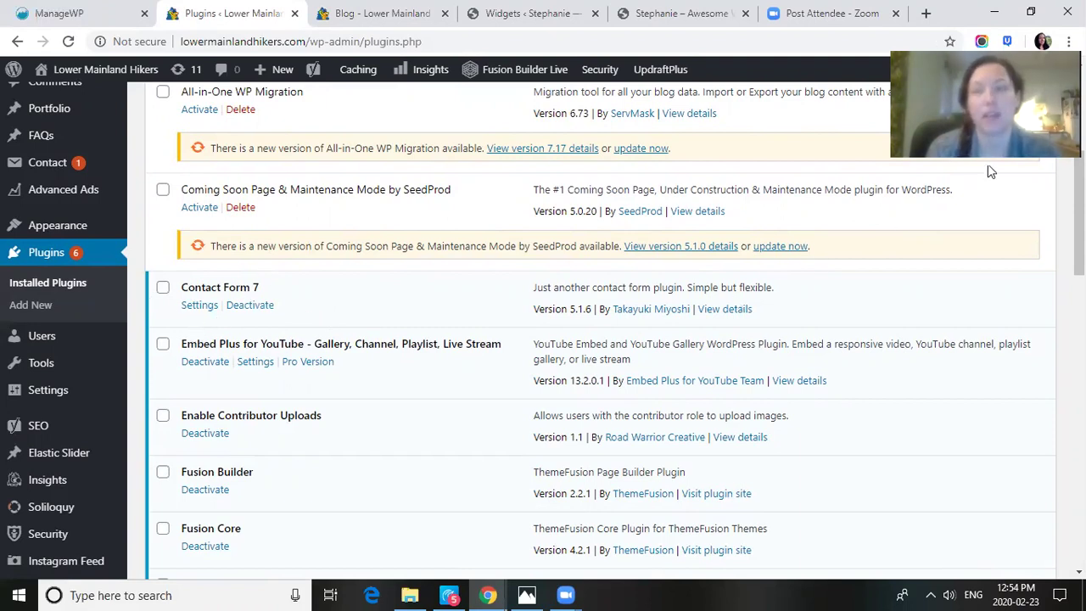
pyautogui.scroll(-3, 277, 116)
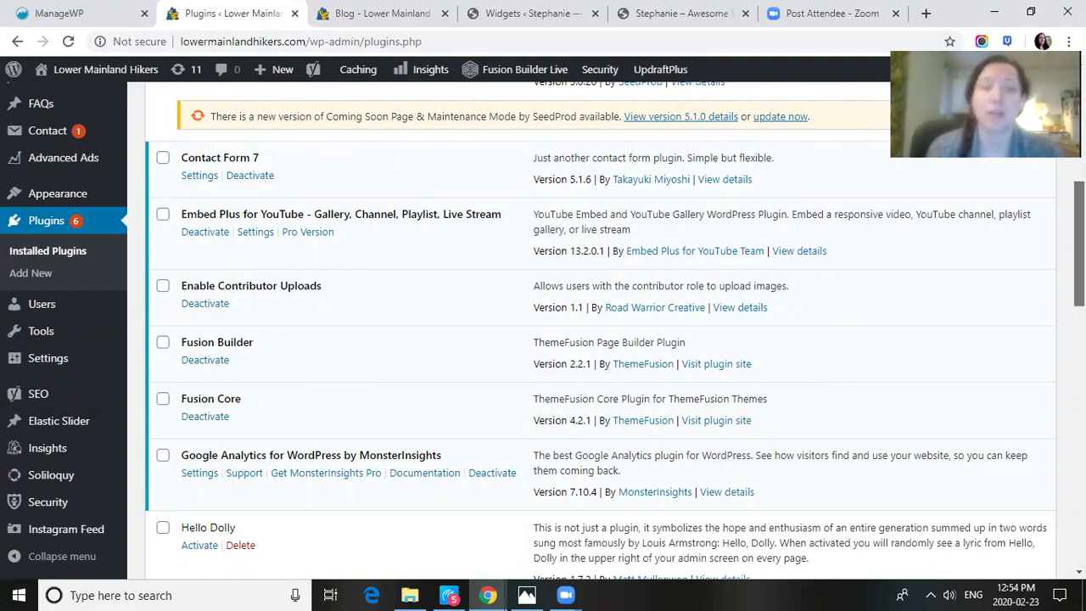
pyautogui.scroll(-2, 594, 331)
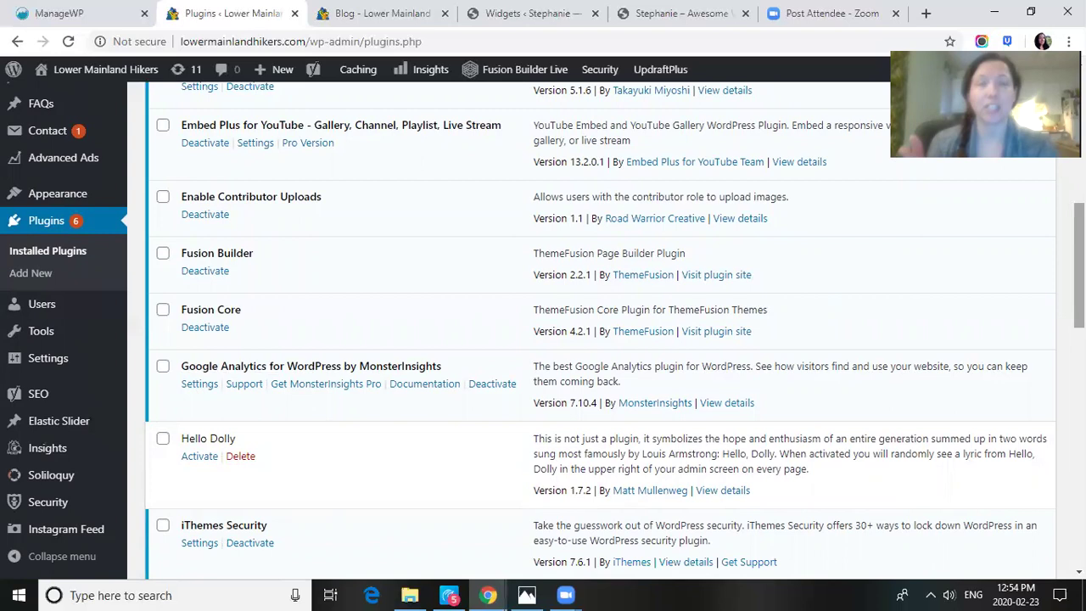
pyautogui.scroll(-2, 593, 330)
pyautogui.scroll(-2, 143, 262)
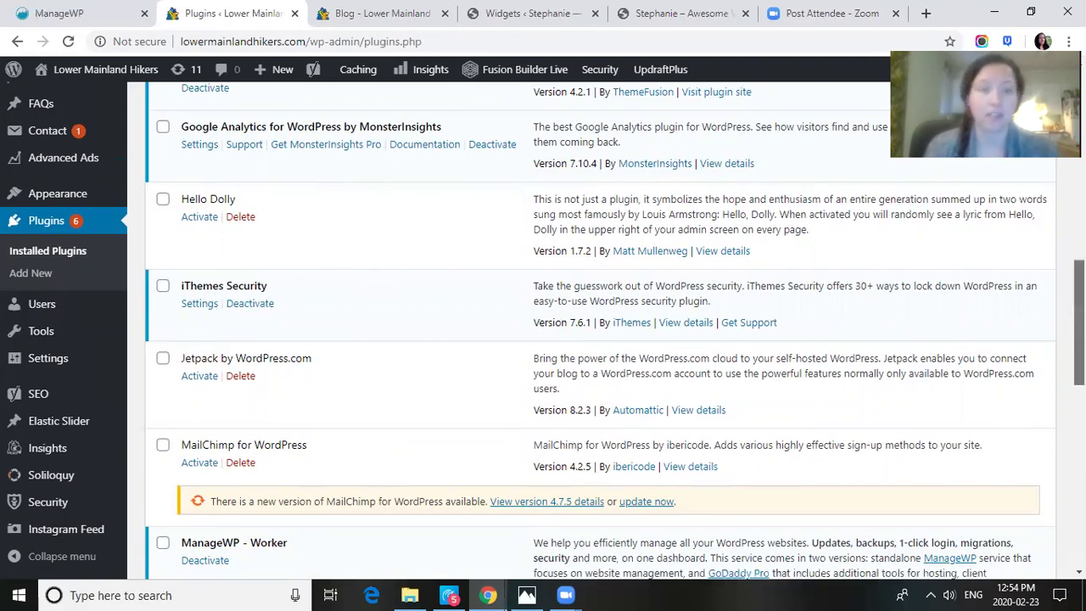
pyautogui.scroll(-4, 381, 282)
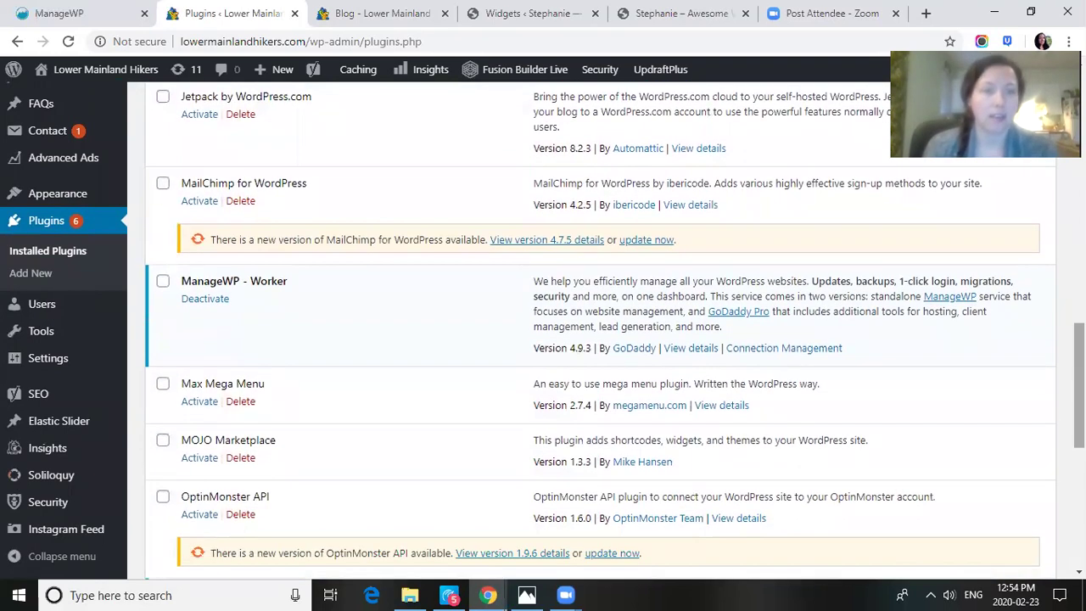
pyautogui.scroll(-1, 594, 331)
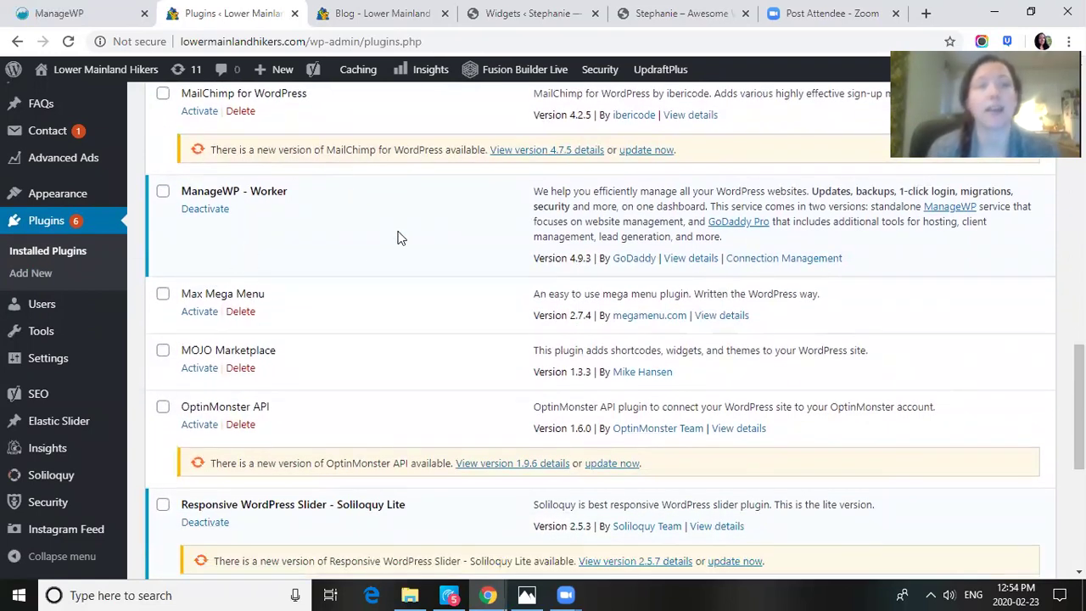
# Switch to the ManageWP dashboard and view the overview of all managed websites
pyautogui.click(119, 23)
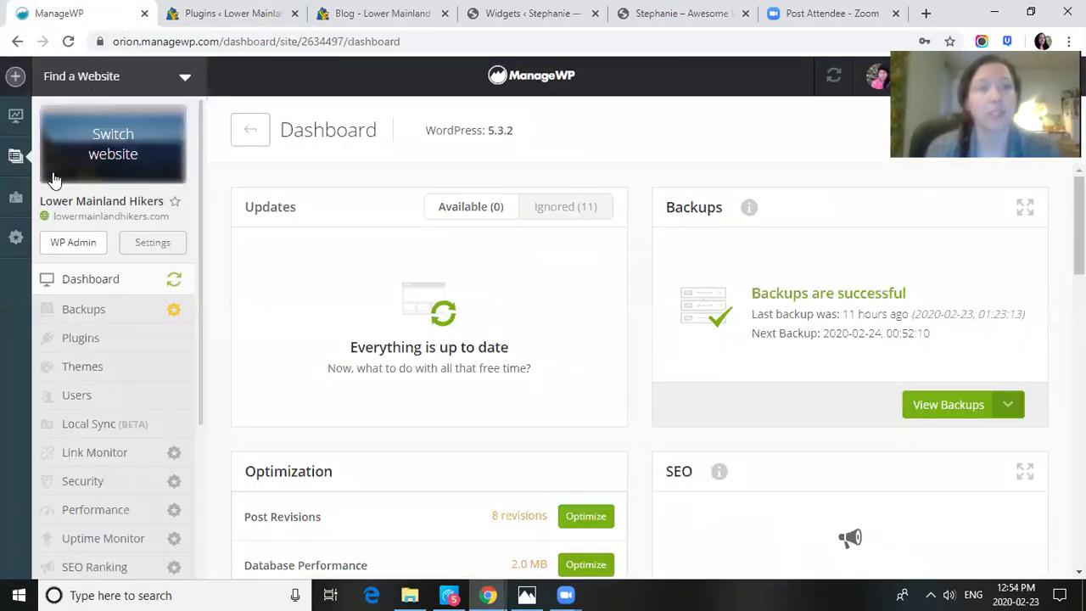
pyautogui.click(17, 157)
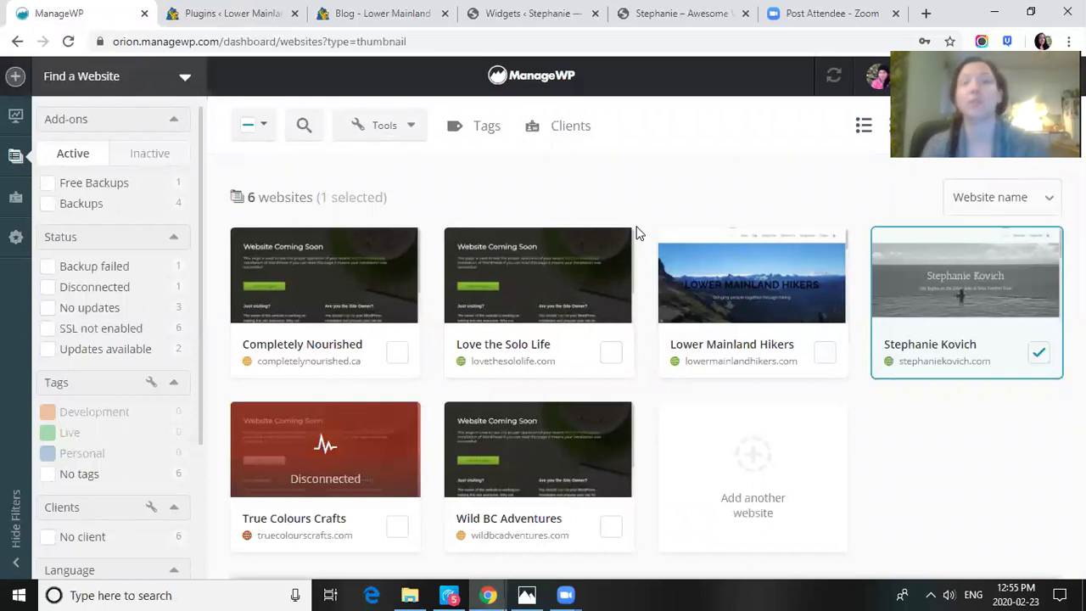
# Return to the Lower Mainland Hikers plugins list and examine the remaining plugins down to Yoast SEO
pyautogui.click(178, 7)
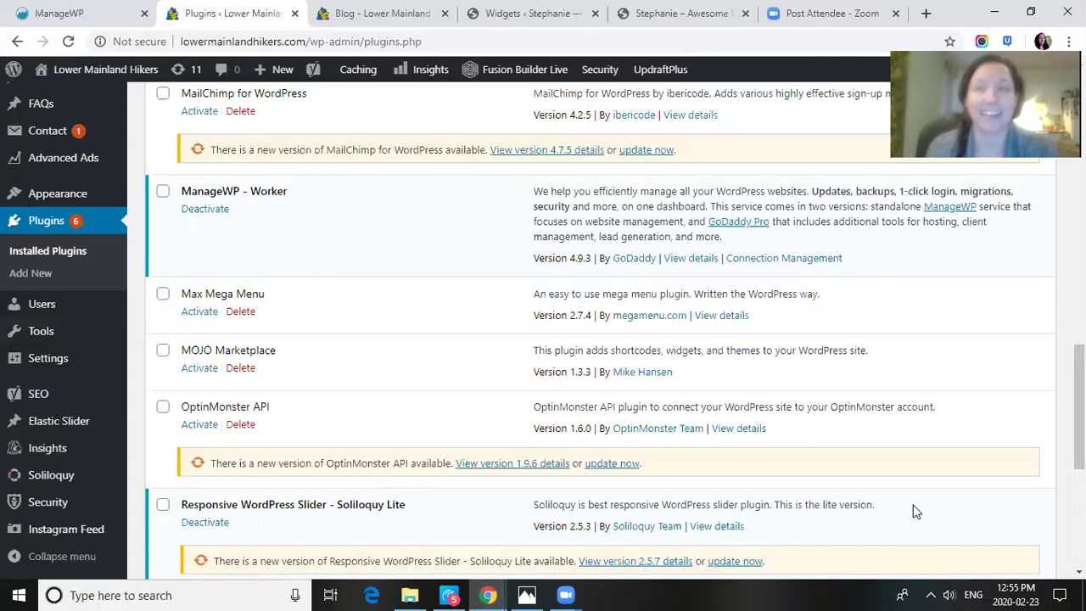
pyautogui.moveTo(1079, 407); pyautogui.dragTo(1079, 483)
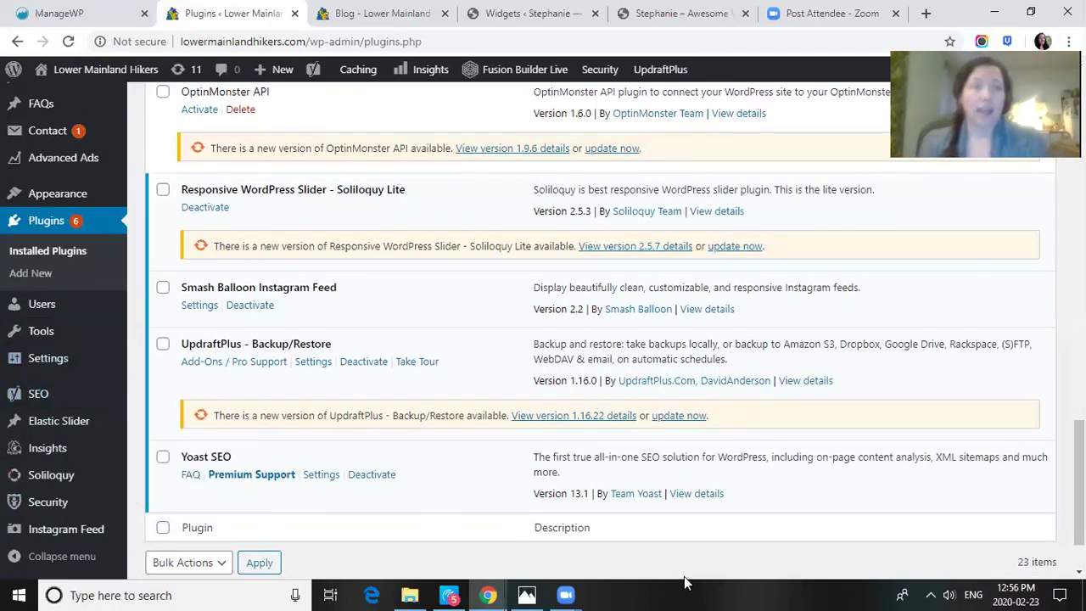
pyautogui.moveTo(1079, 483); pyautogui.dragTo(1060, 7)
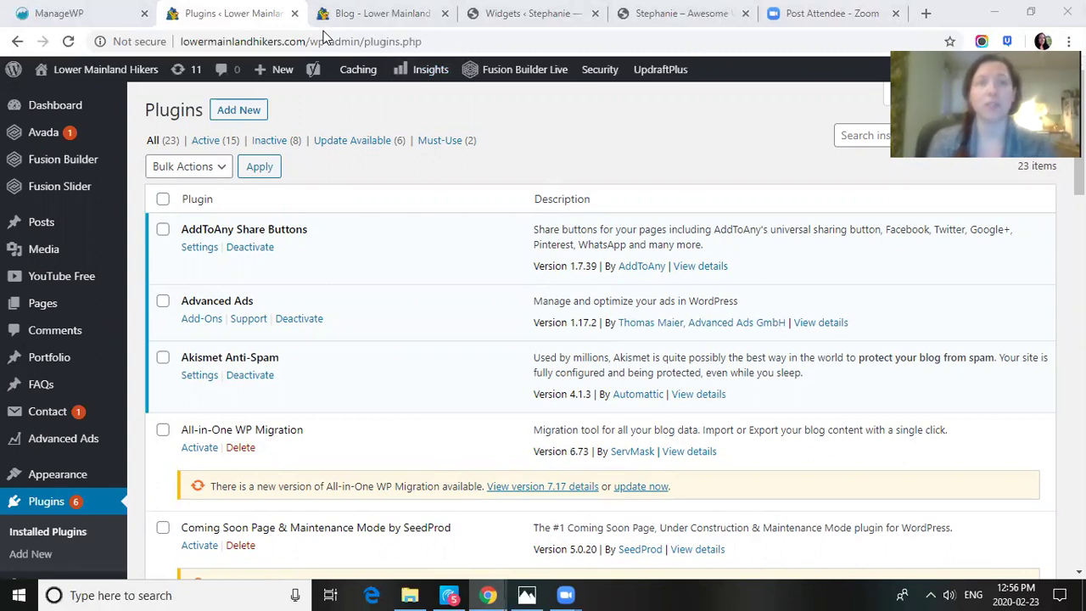
# Go from the live Lower Mainland Hikers blog to its home page and look over the header image and recent posts
pyautogui.click(357, 14)
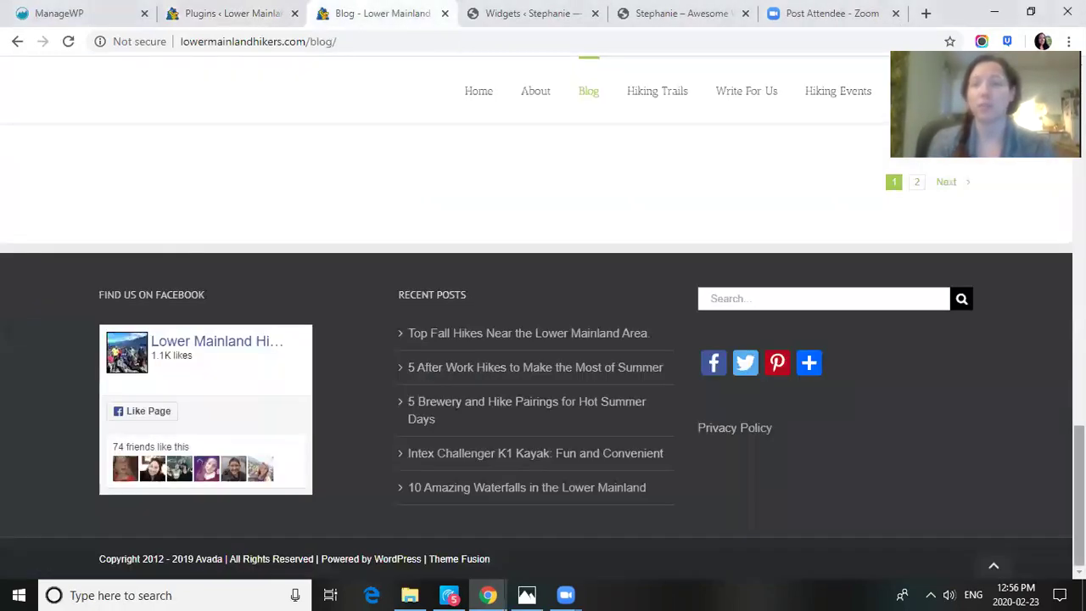
pyautogui.scroll(10, 543, 339)
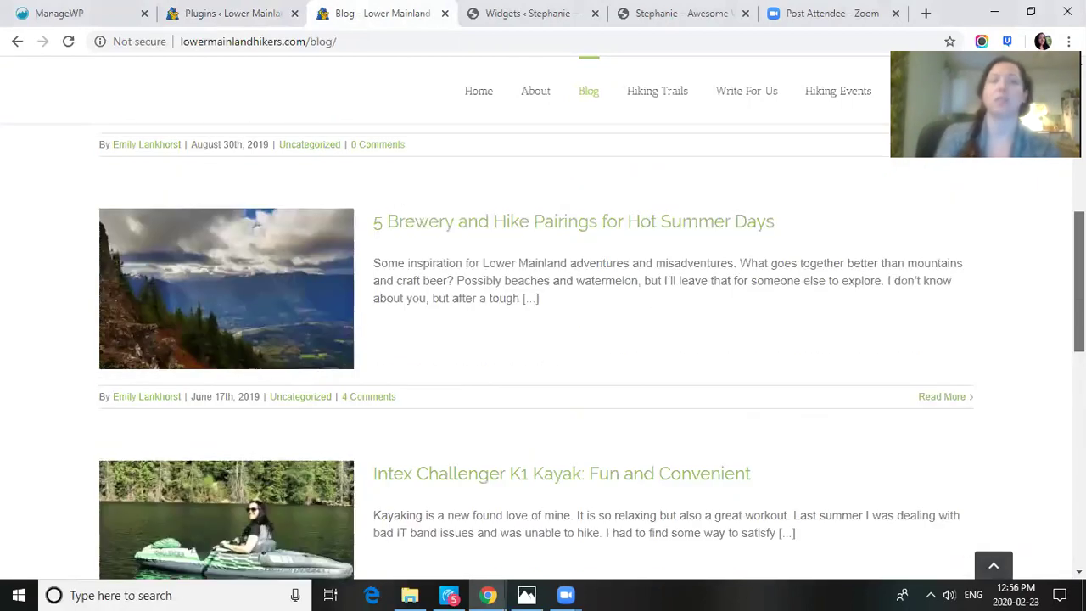
pyautogui.click(482, 95)
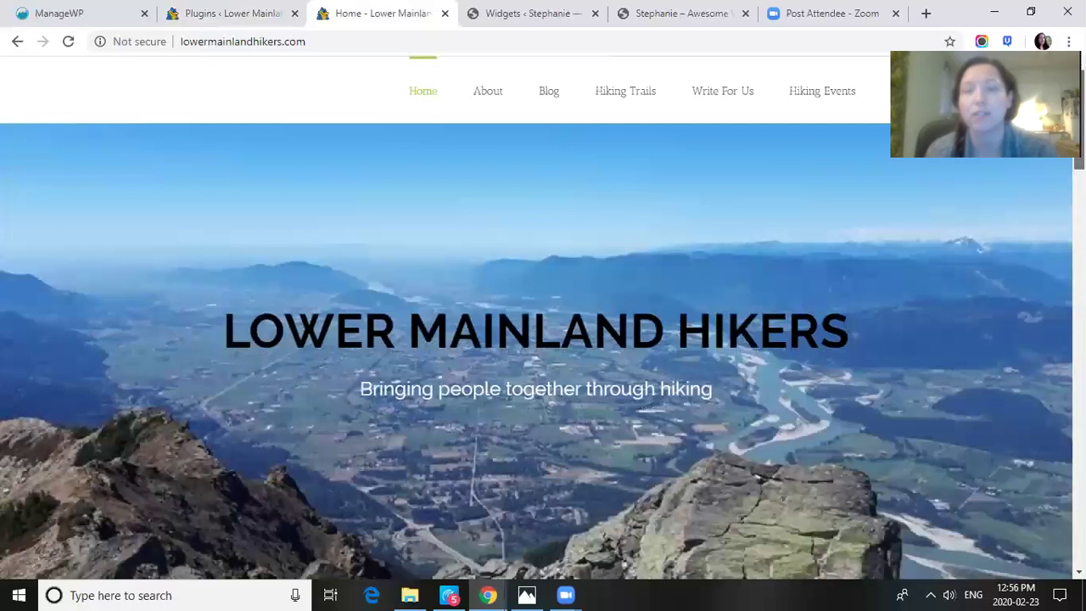
pyautogui.scroll(-2, 536, 339)
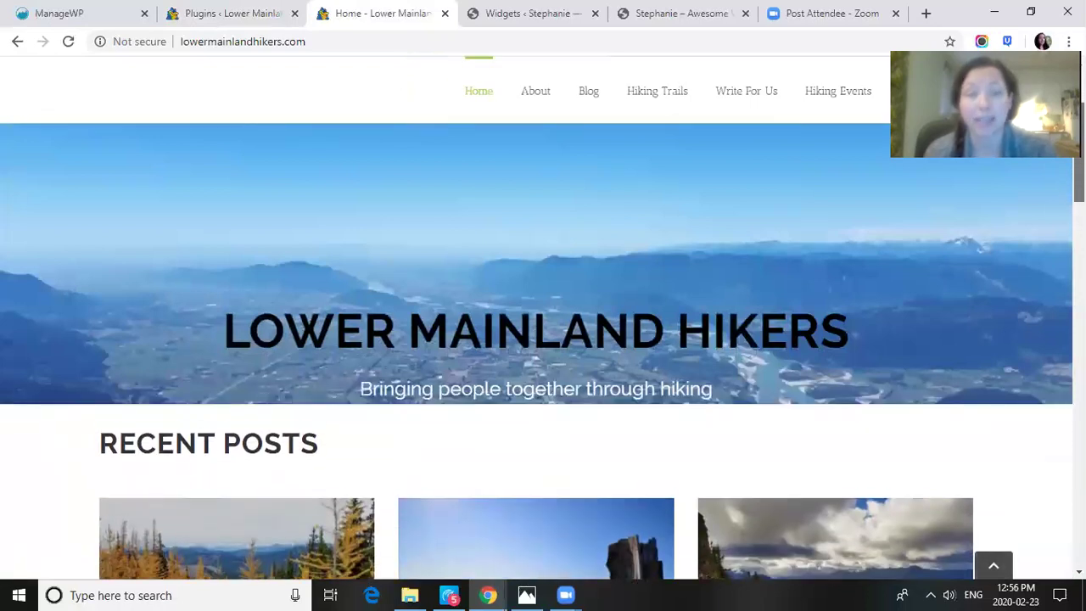
pyautogui.scroll(-1, 536, 437)
pyautogui.scroll(-2, 536, 339)
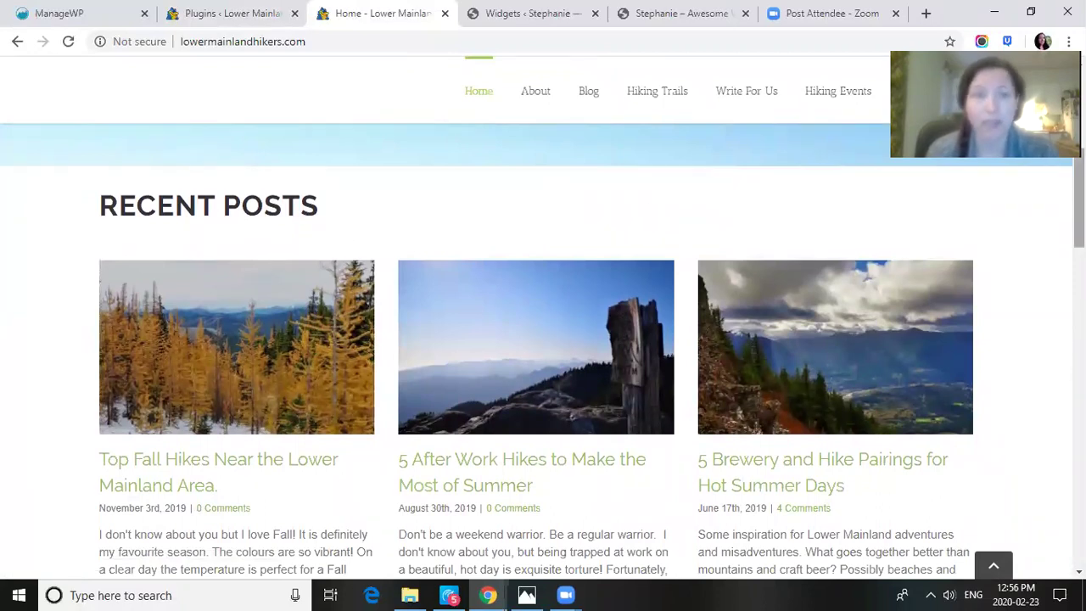
pyautogui.scroll(-2, 984, 128)
pyautogui.scroll(-5, 543, 348)
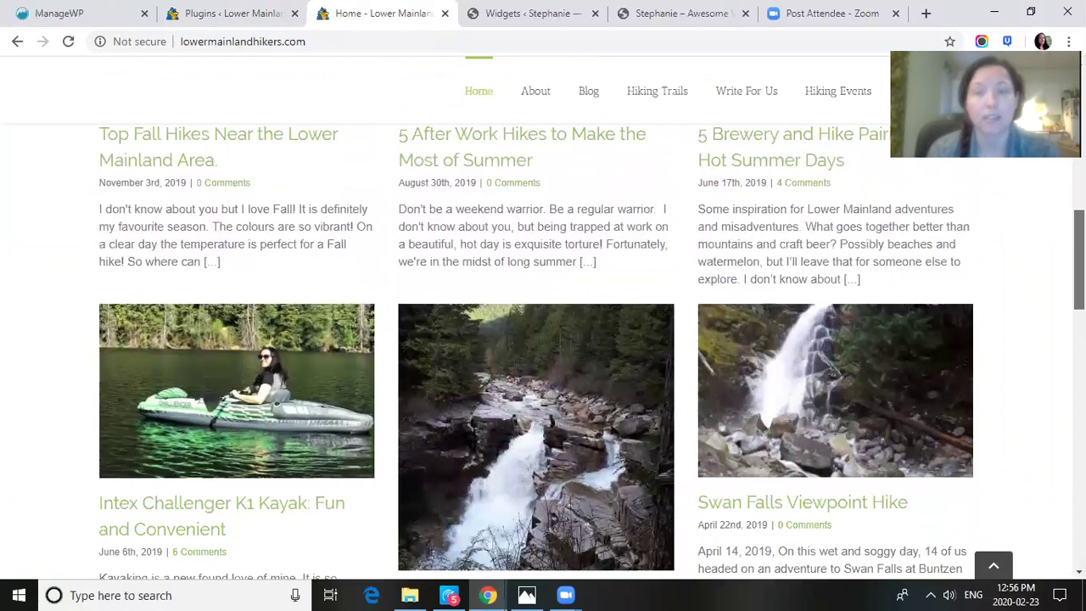
# Examine the home page's embedded YouTube video, Instagram feed and the social share buttons in the footer
pyautogui.scroll(-4, 459, 285)
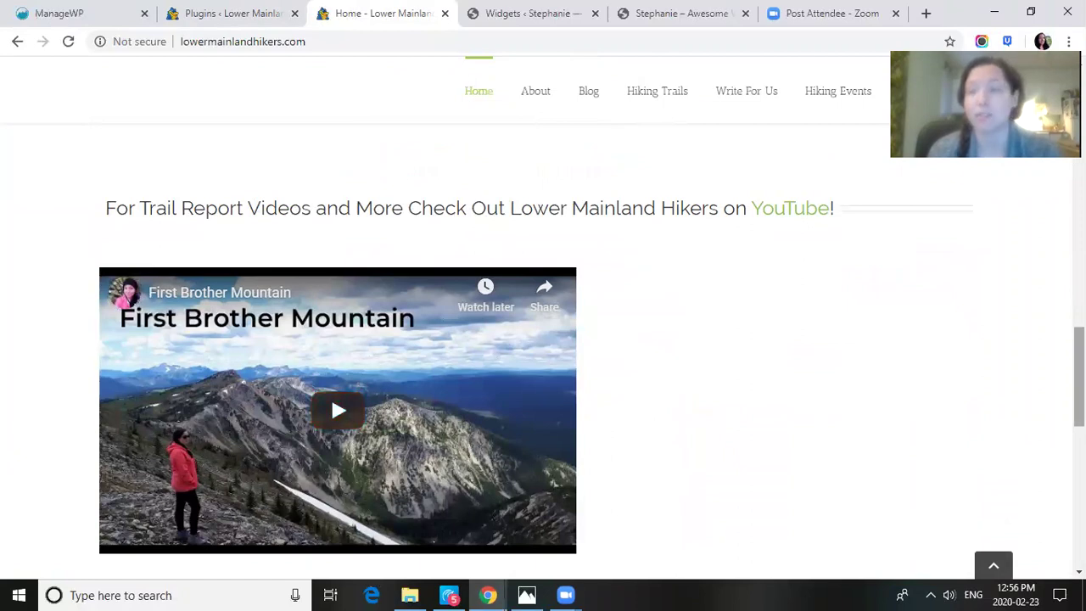
pyautogui.scroll(-2, 542, 356)
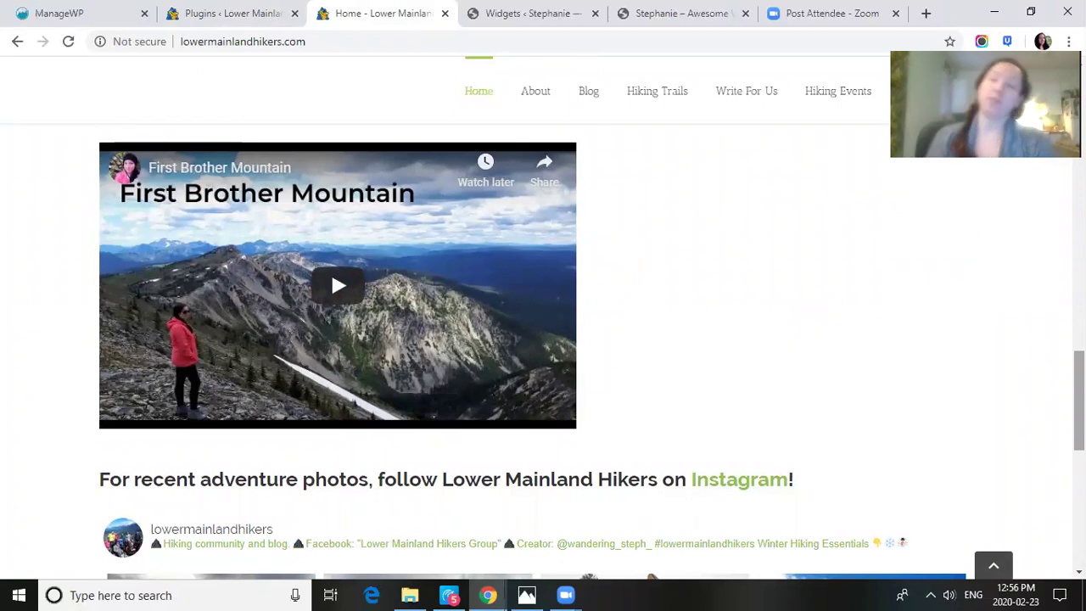
pyautogui.scroll(-4, 1021, 368)
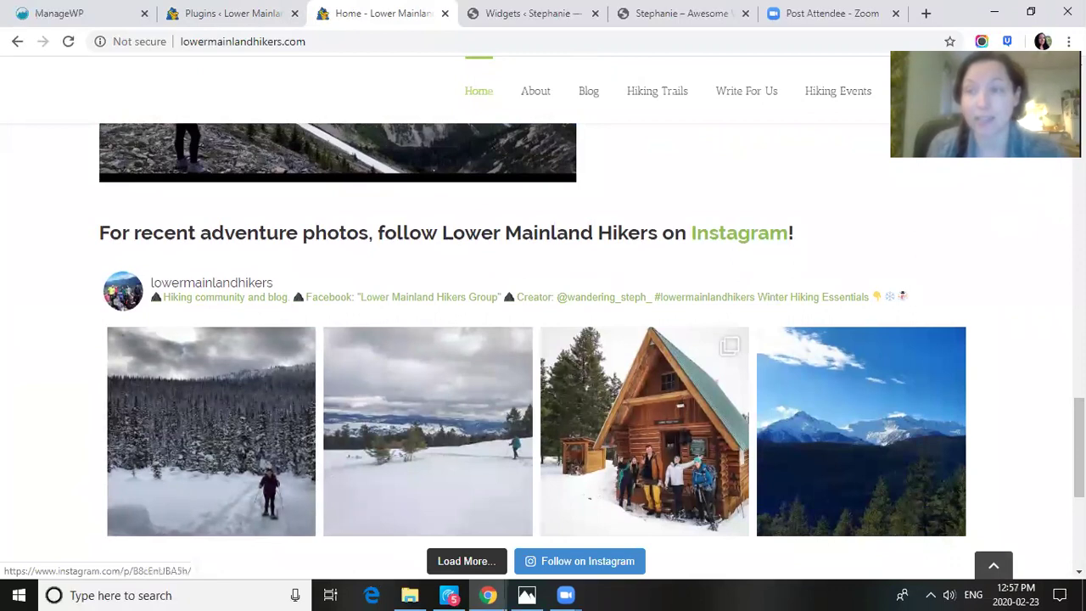
pyautogui.scroll(-4, 543, 339)
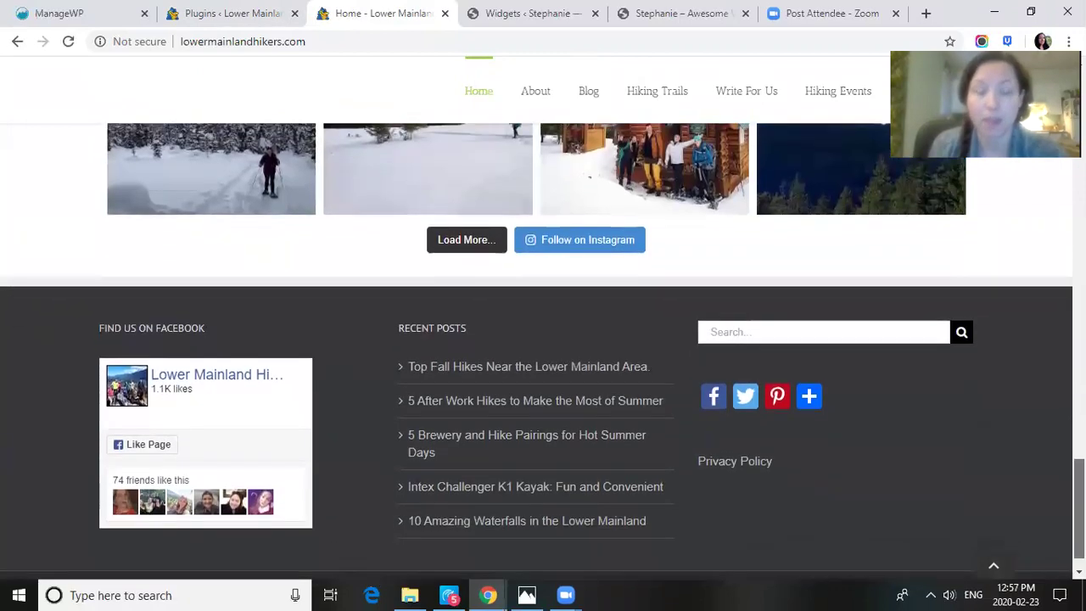
pyautogui.moveTo(1079, 509); pyautogui.dragTo(1078, 516)
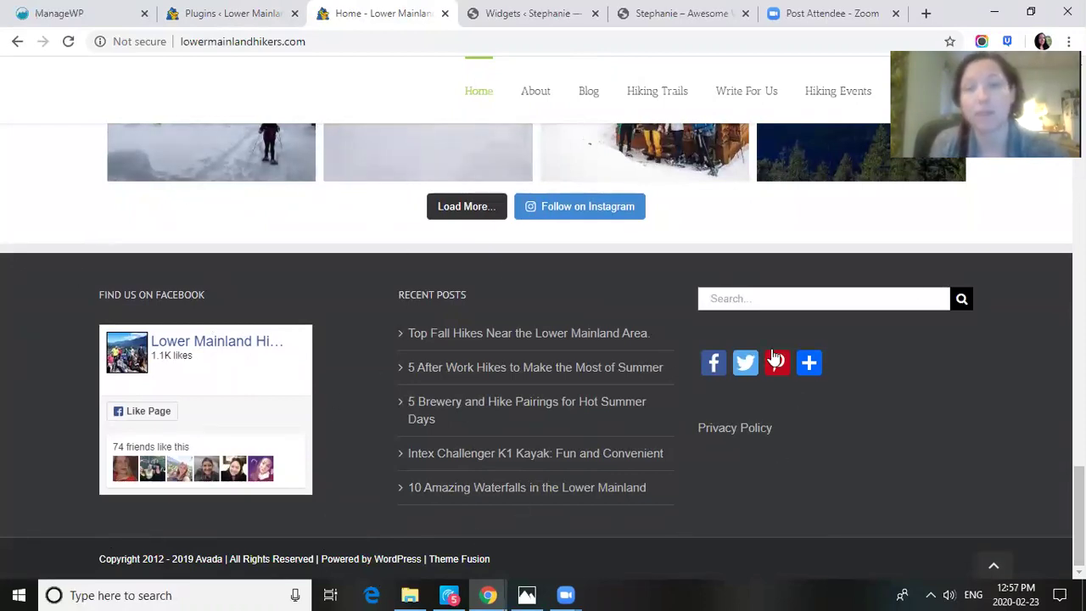
pyautogui.moveTo(808, 362)
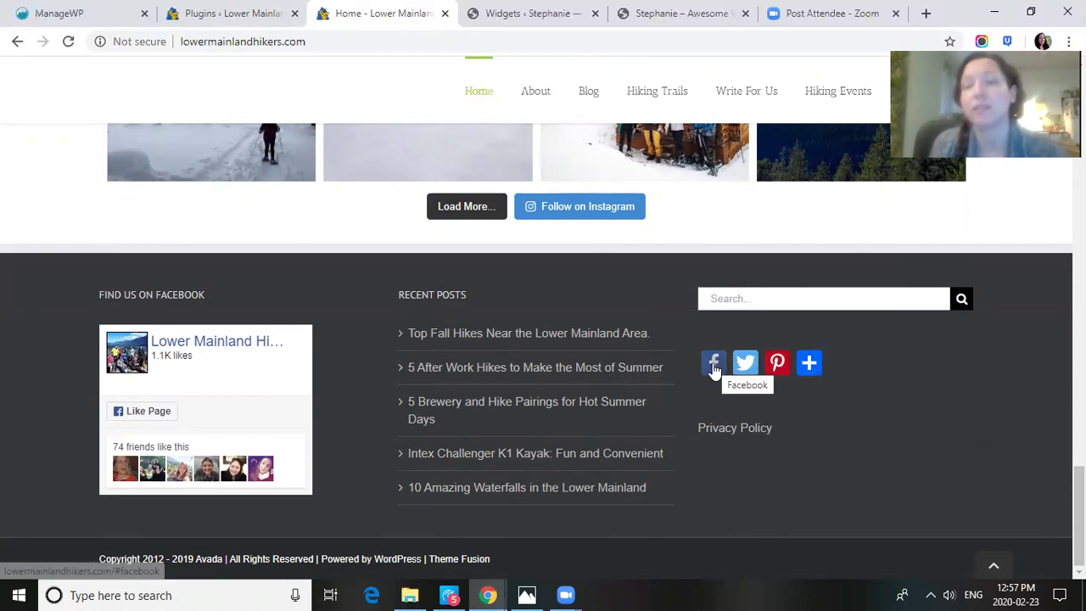
# Search the Lower Mainland Hikers site for "10 essentials" from the footer and open the "10 Essentials of Hiking" post
pyautogui.click(868, 303)
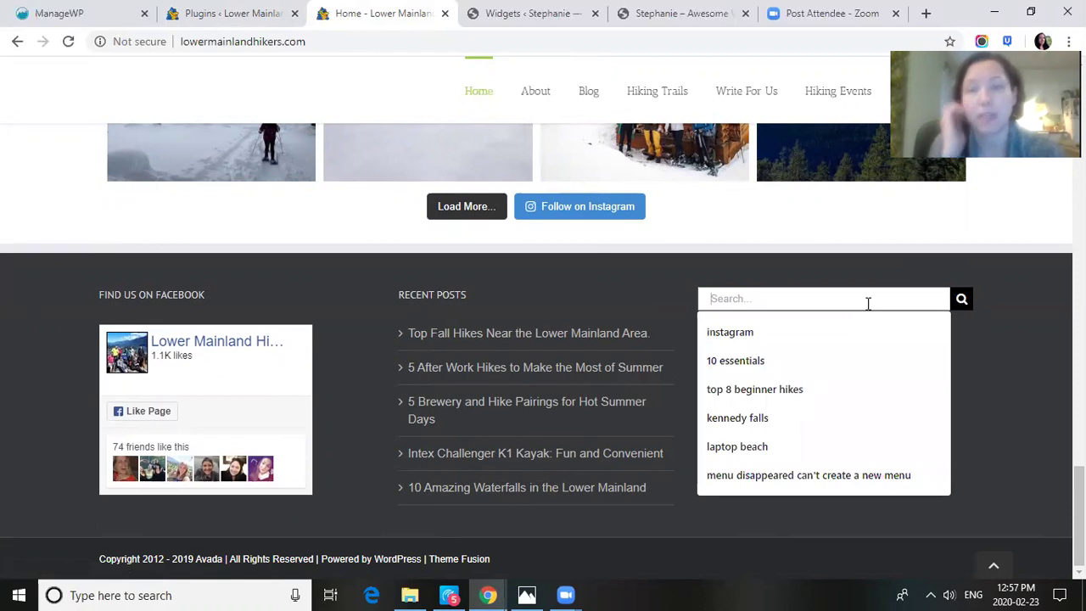
pyautogui.click(744, 360)
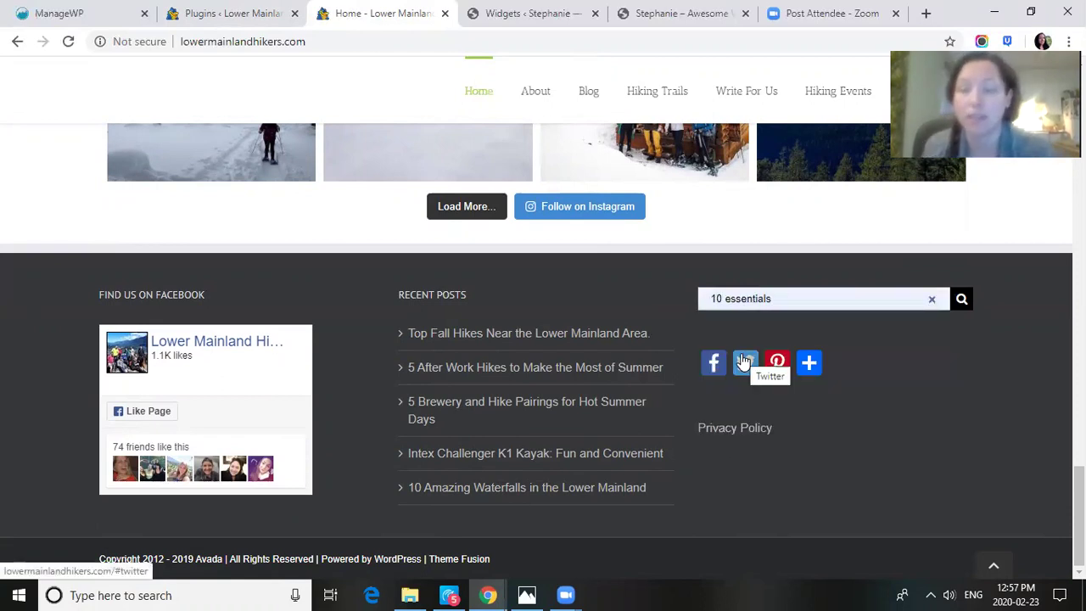
pyautogui.press('Return')
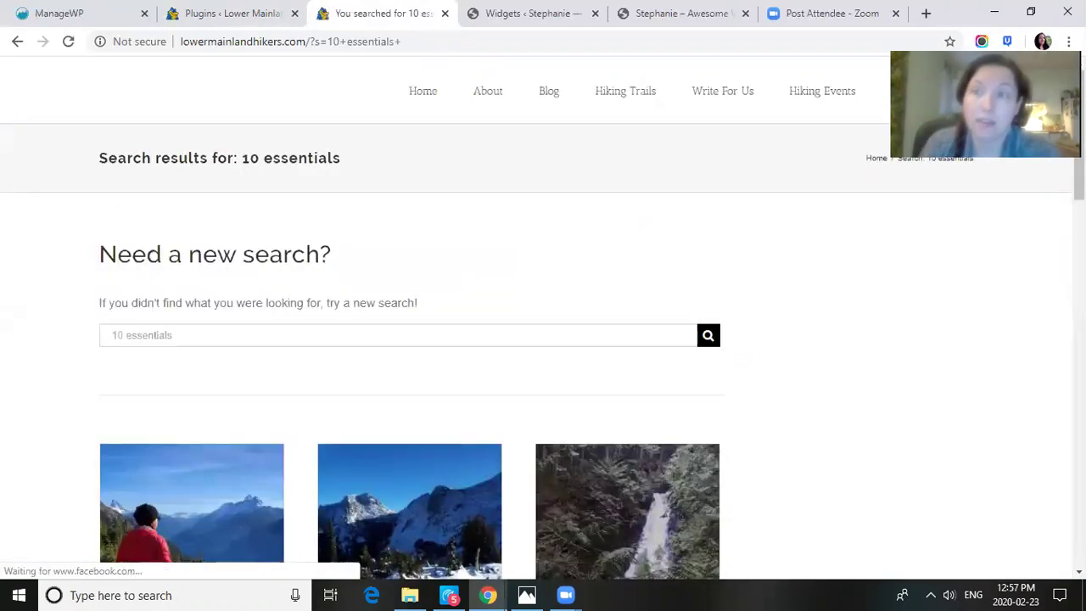
pyautogui.scroll(-3, 819, 242)
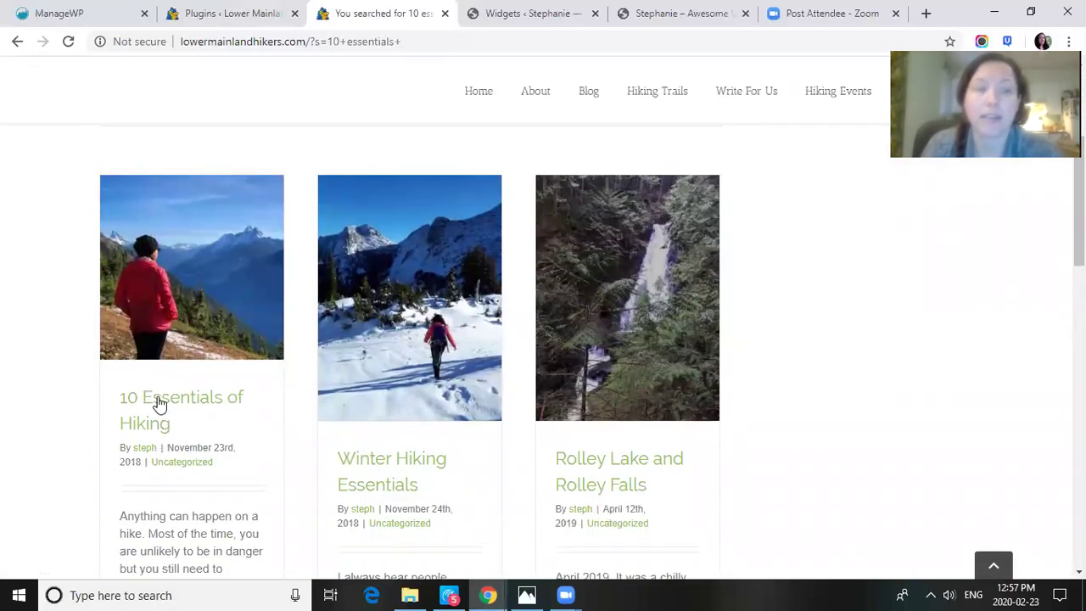
pyautogui.click(167, 404)
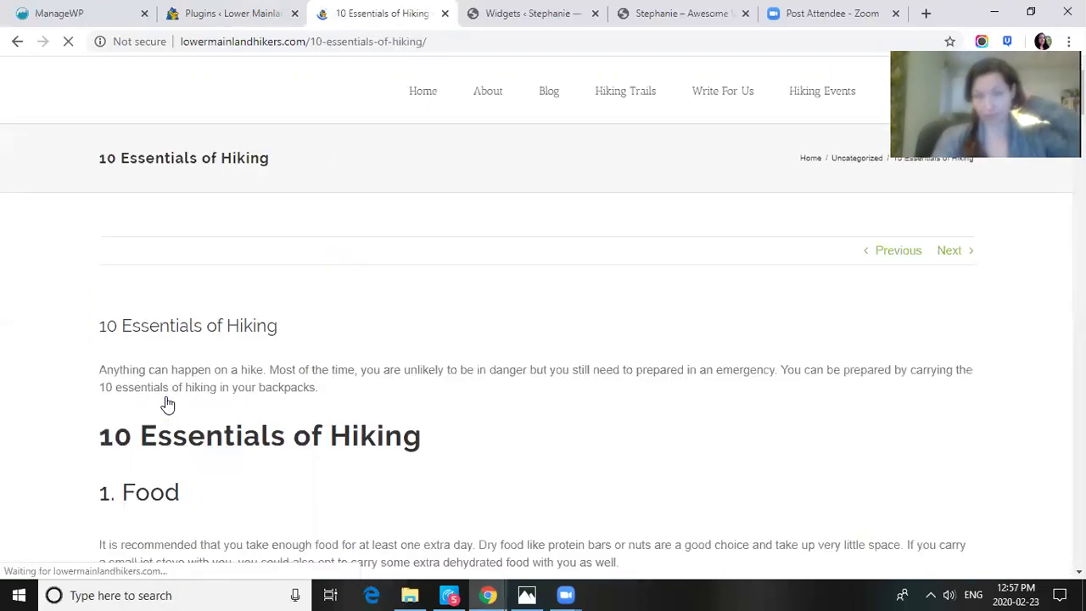
# Return to the installed plugins list in the Lower Mainland Hikers admin area
pyautogui.click(285, 22)
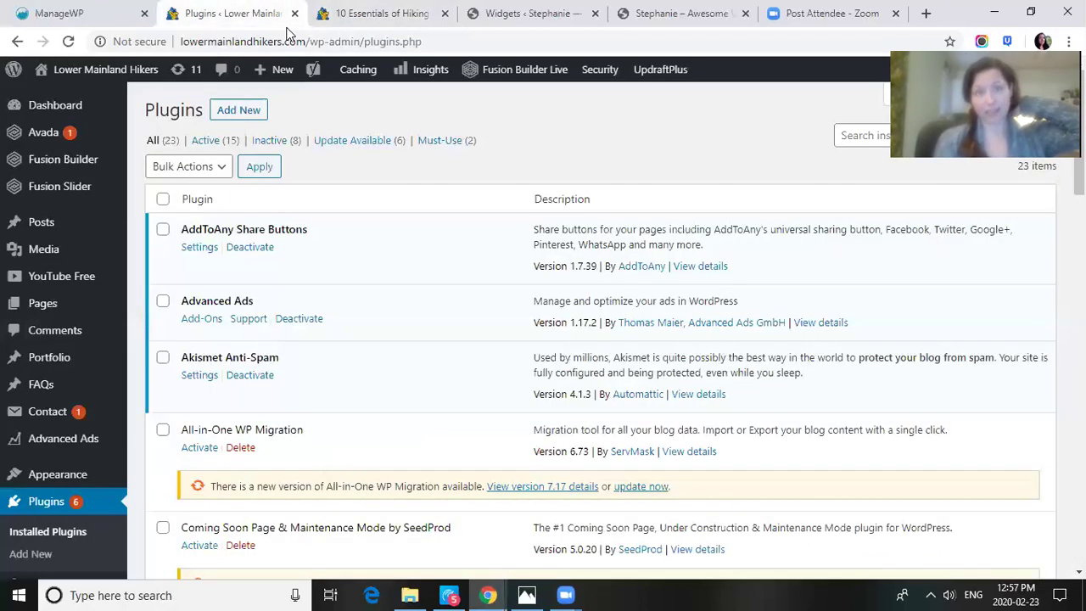